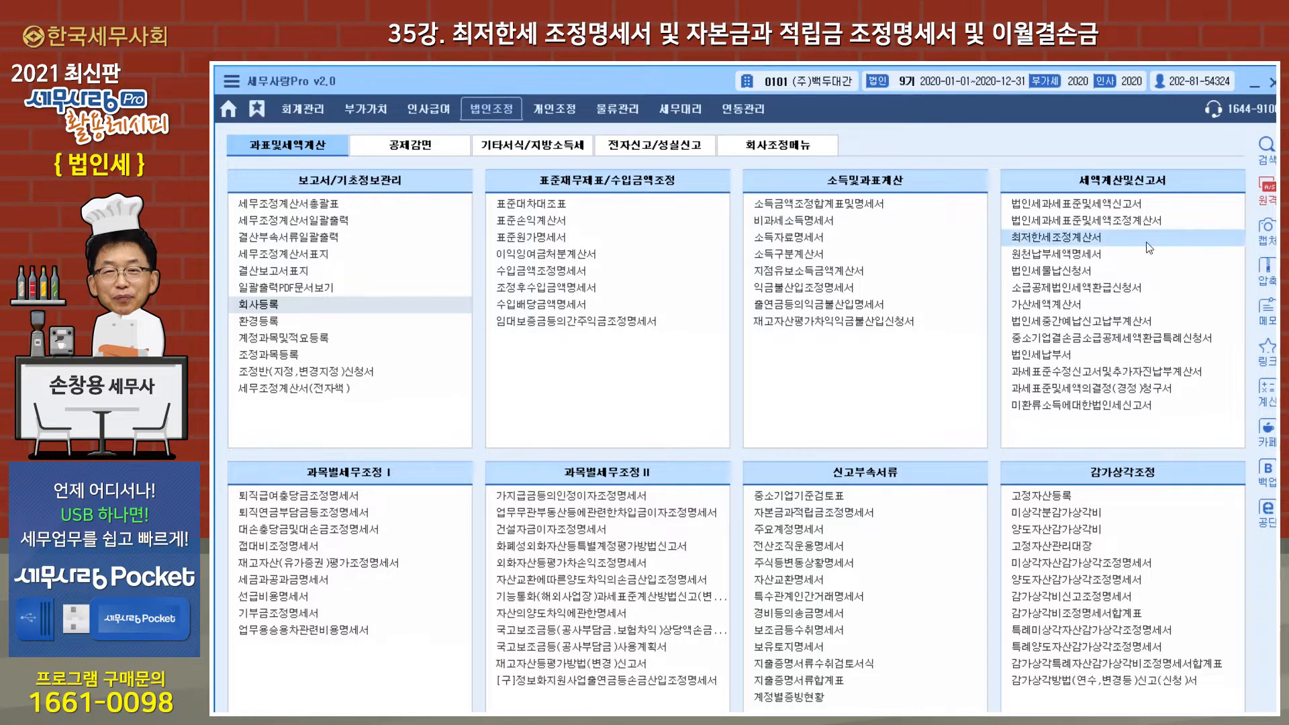
Open the withholding tax statement (원천납부세액명세서) and bring the main menu back in front of it.
click(1077, 257)
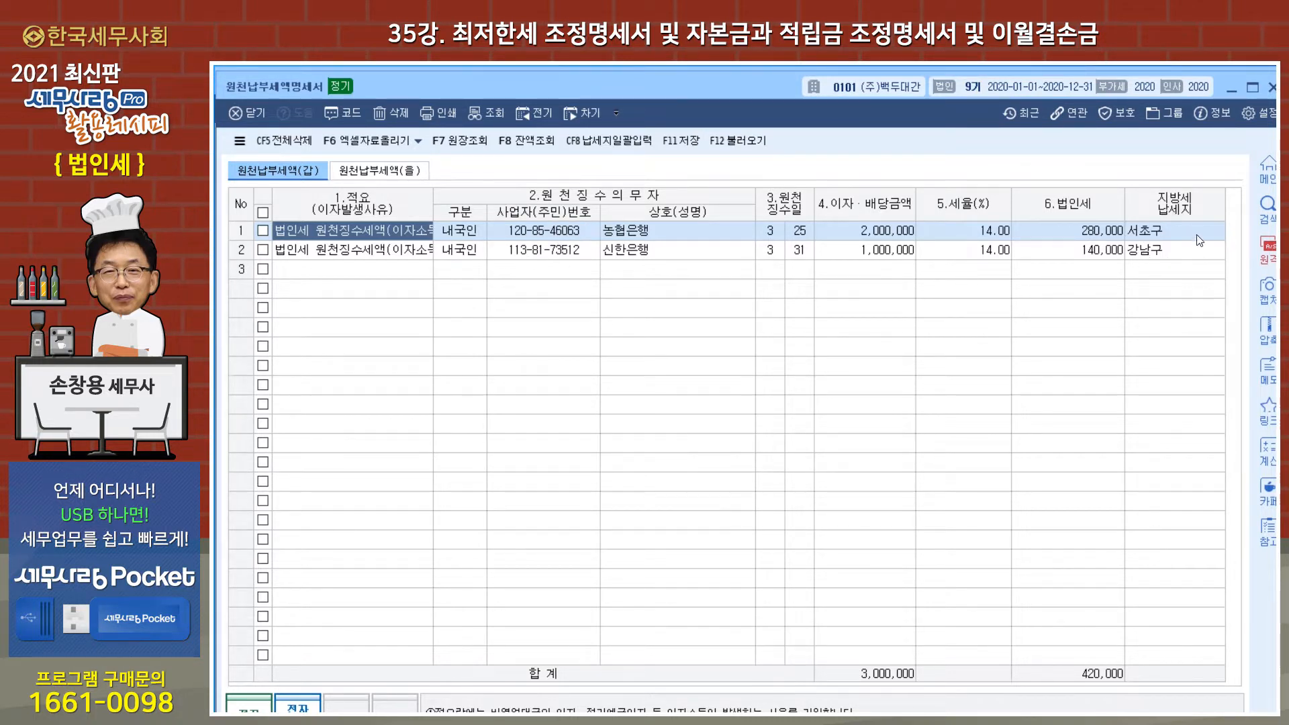
drag(681, 92, 681, 168)
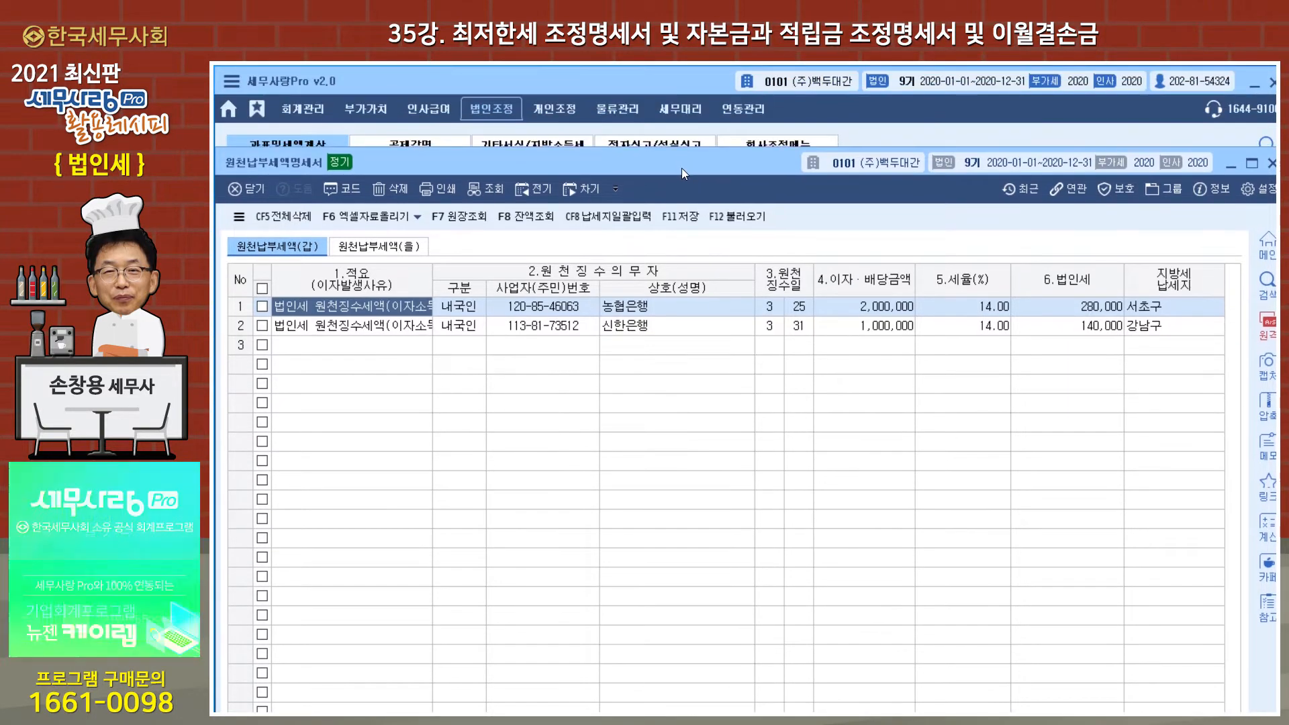
key(Escape)
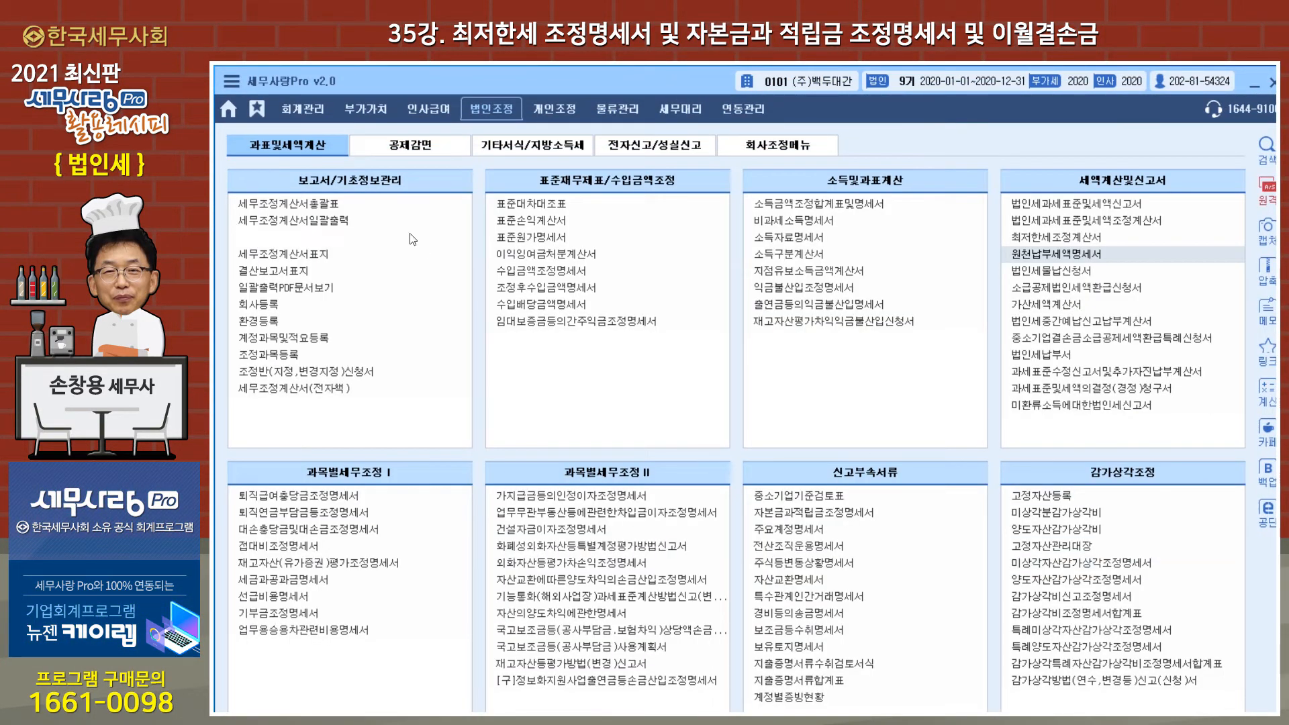
Review the 농협은행 record in the financial institutions (금융기관) list of 거래처등록, including its local income tax office, and close the list.
click(310, 114)
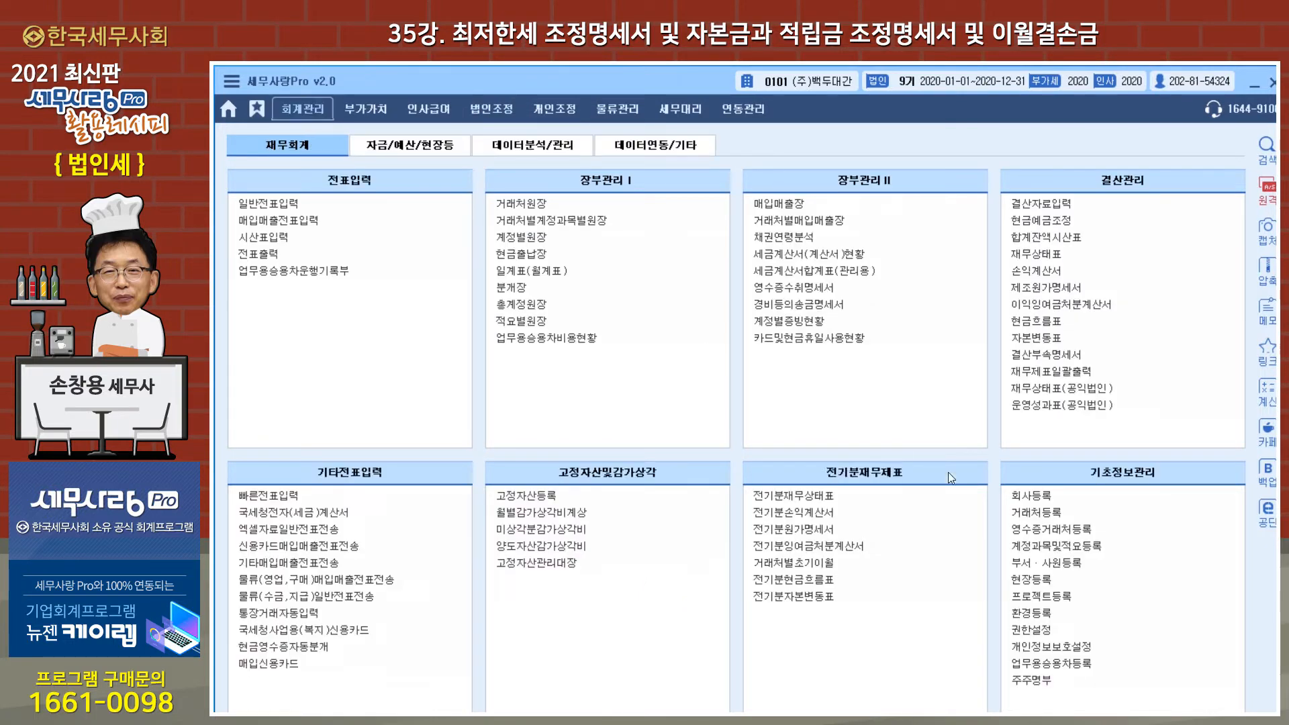
click(1058, 514)
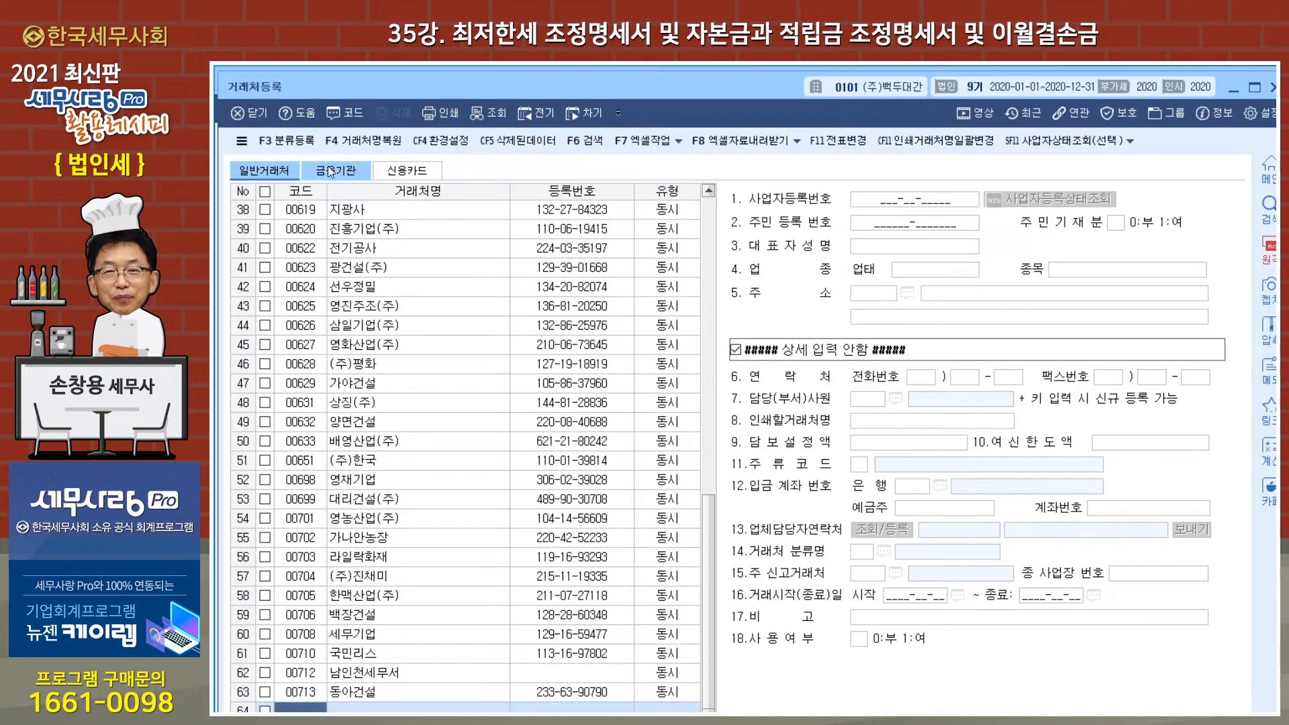
click(335, 170)
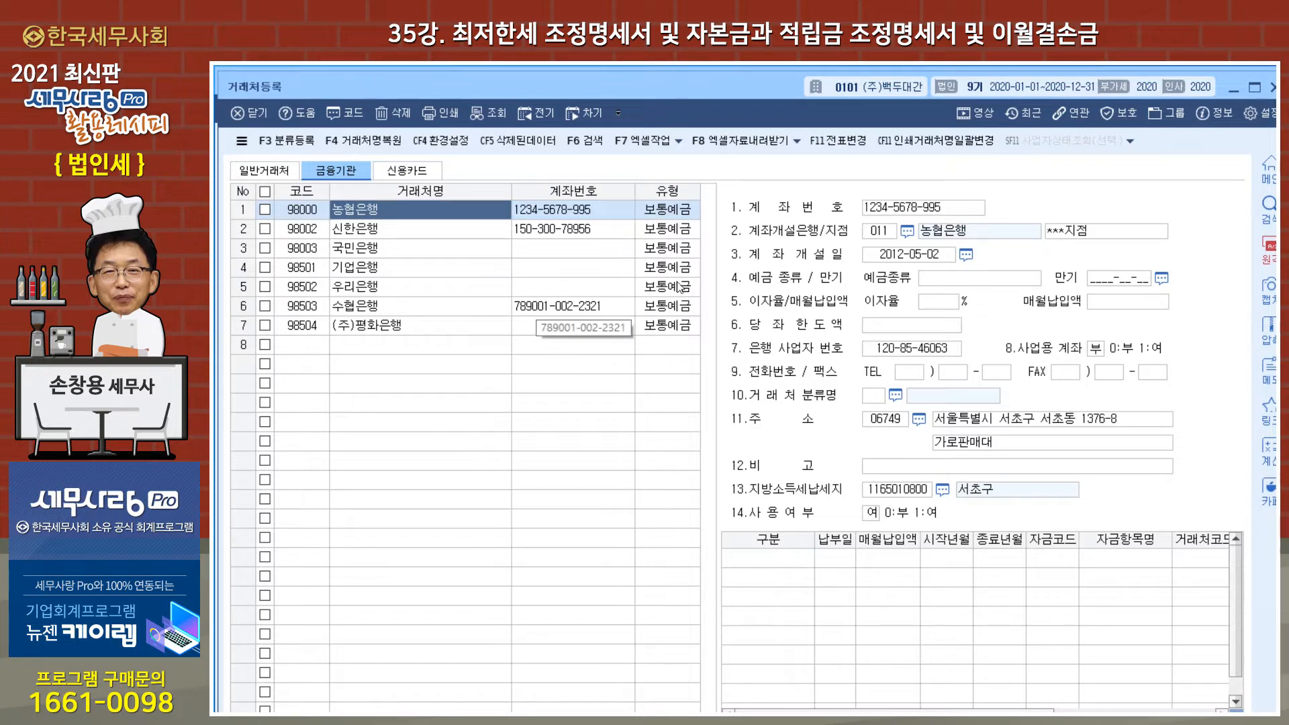
click(1272, 88)
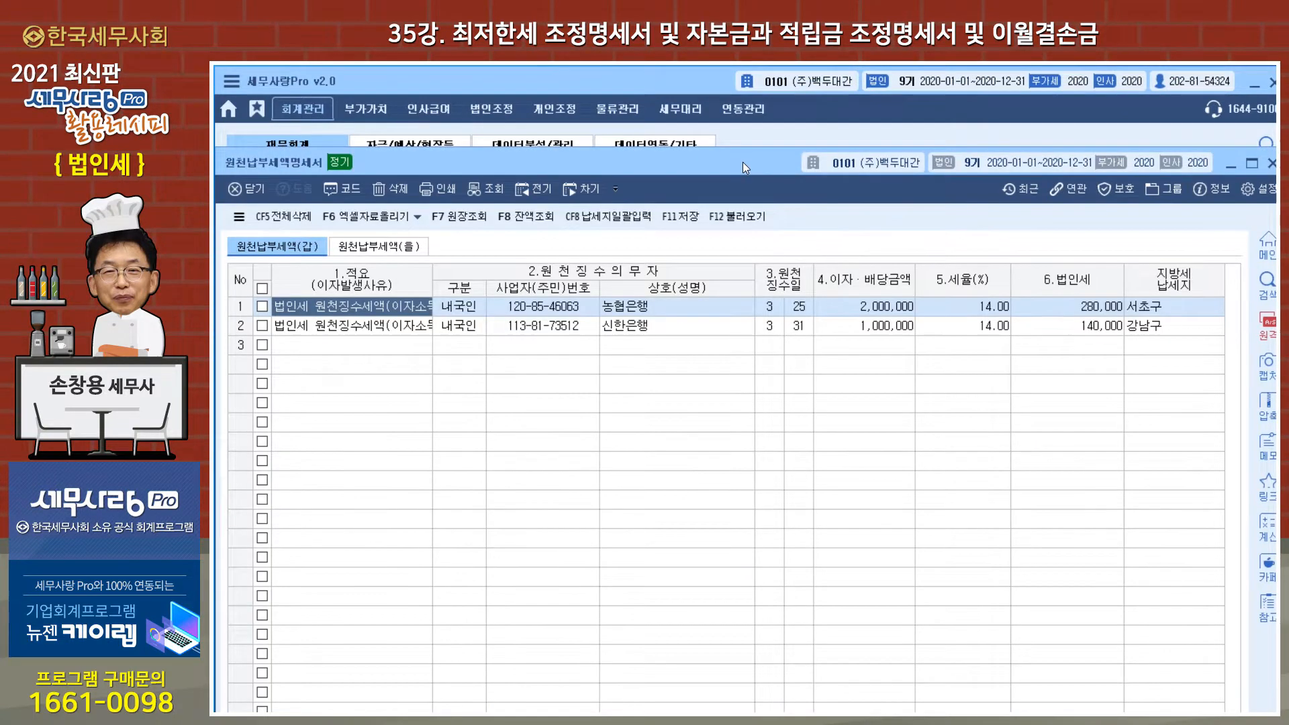
Reload the 원천납부세액(갑) data from the account ledgers 이자수익, 만기보유증권이자 and 배당금수익, replacing the existing rows.
drag(742, 162, 739, 82)
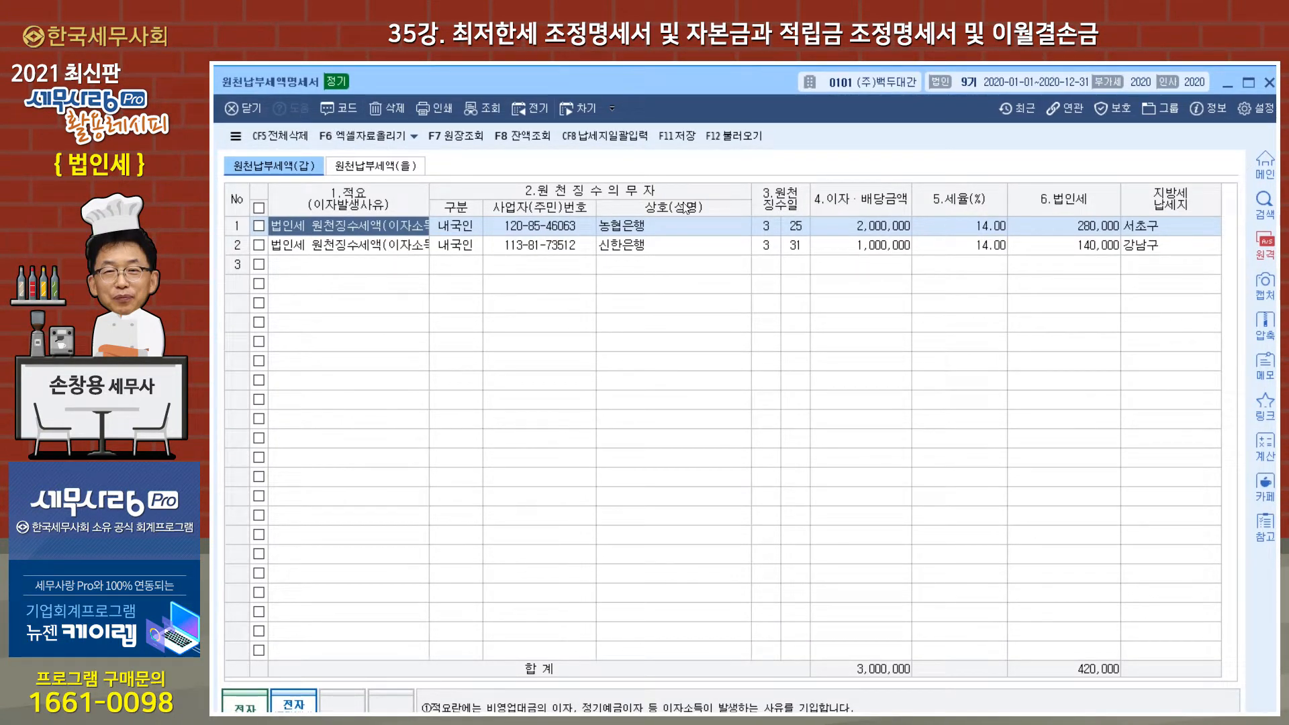
click(737, 139)
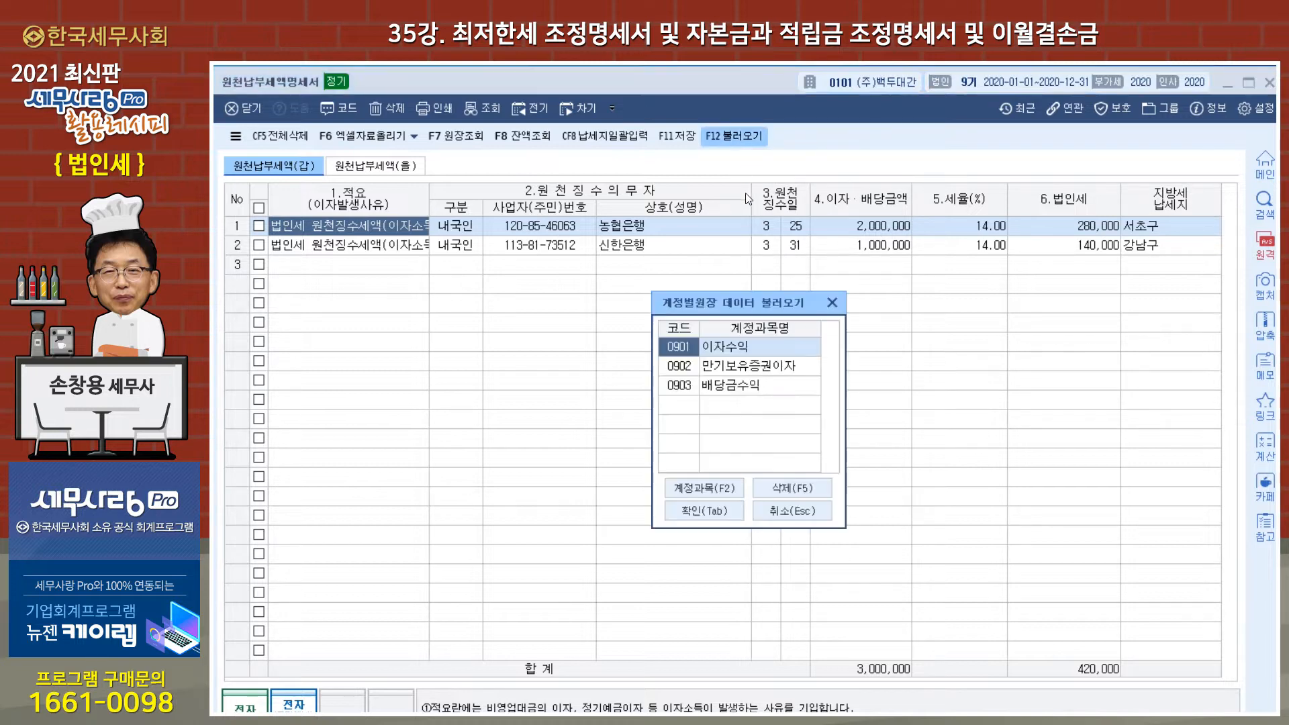
click(714, 514)
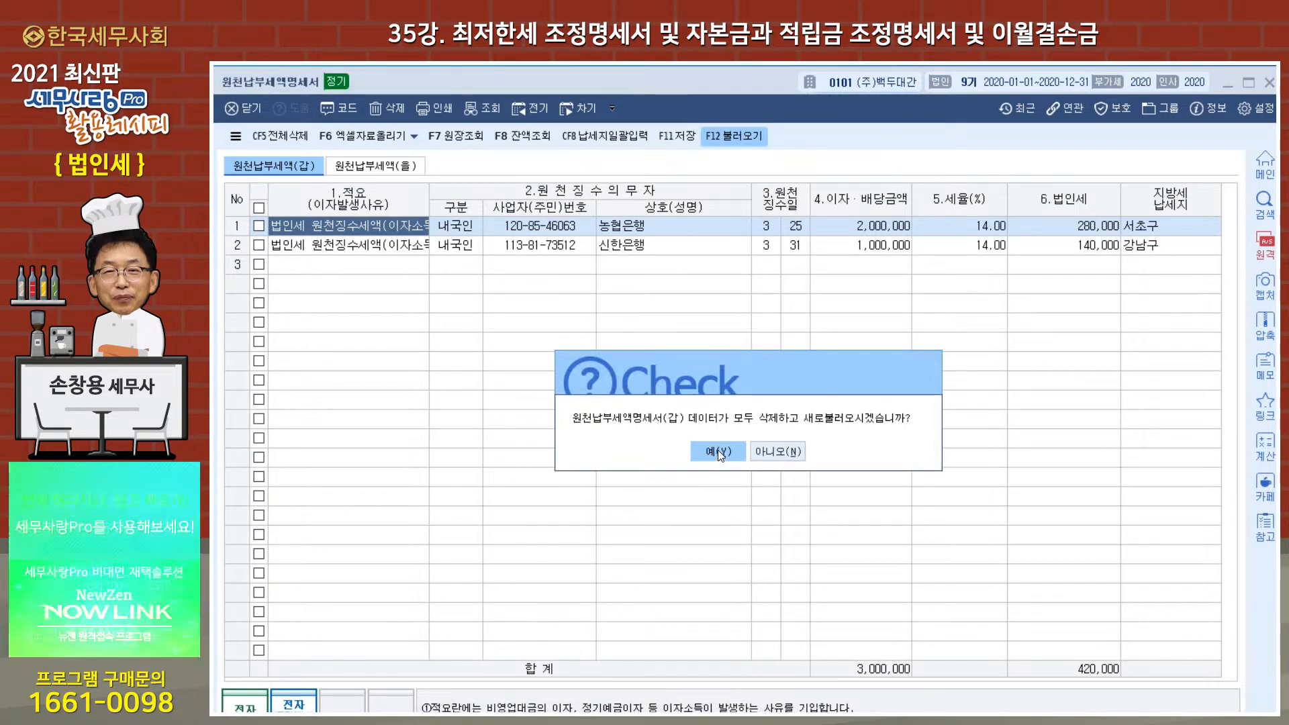
click(718, 451)
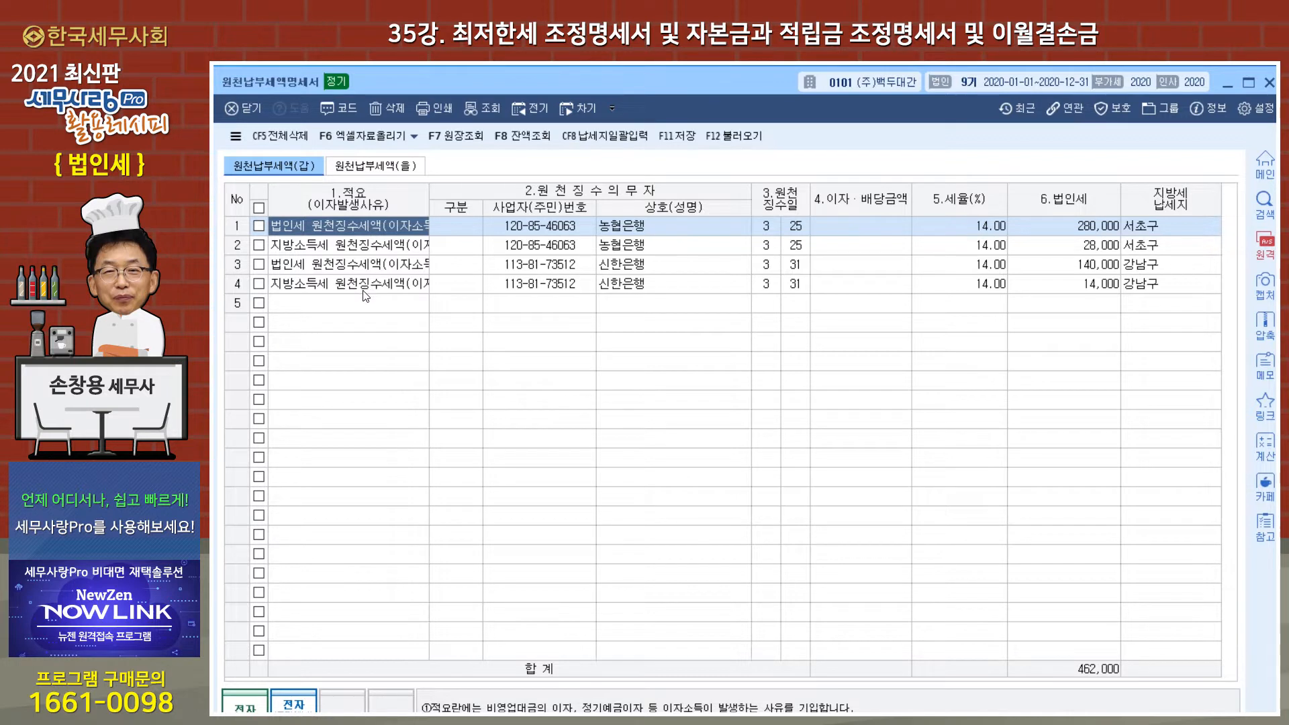
Delete the two local income tax (지방소득세) rows for 농협은행 and 신한은행 from the statement.
click(258, 284)
click(263, 247)
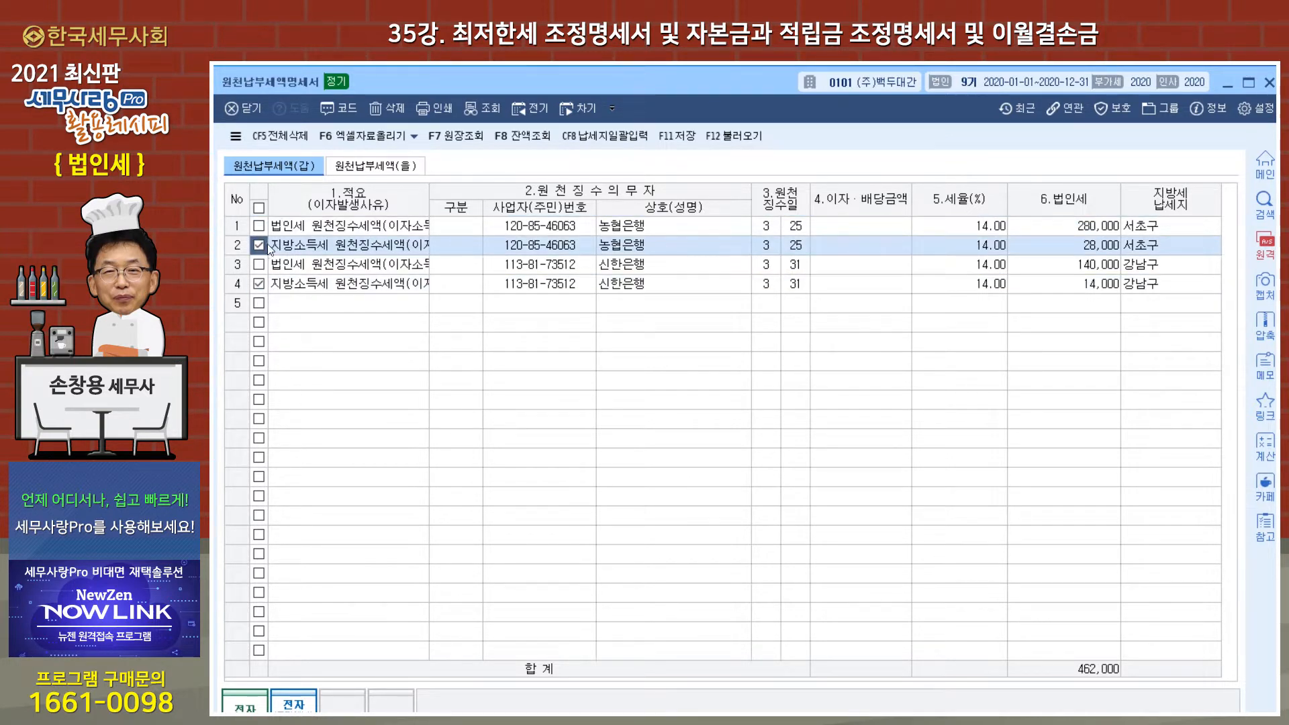
click(393, 108)
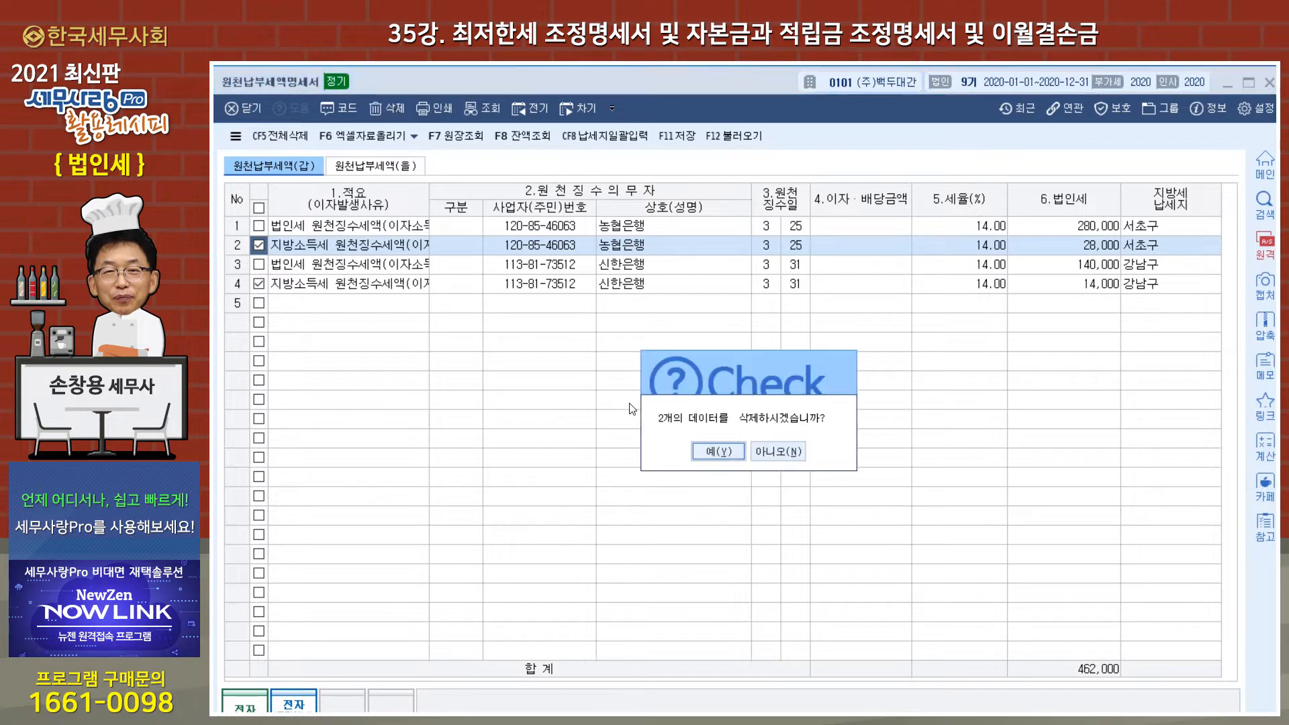
click(694, 452)
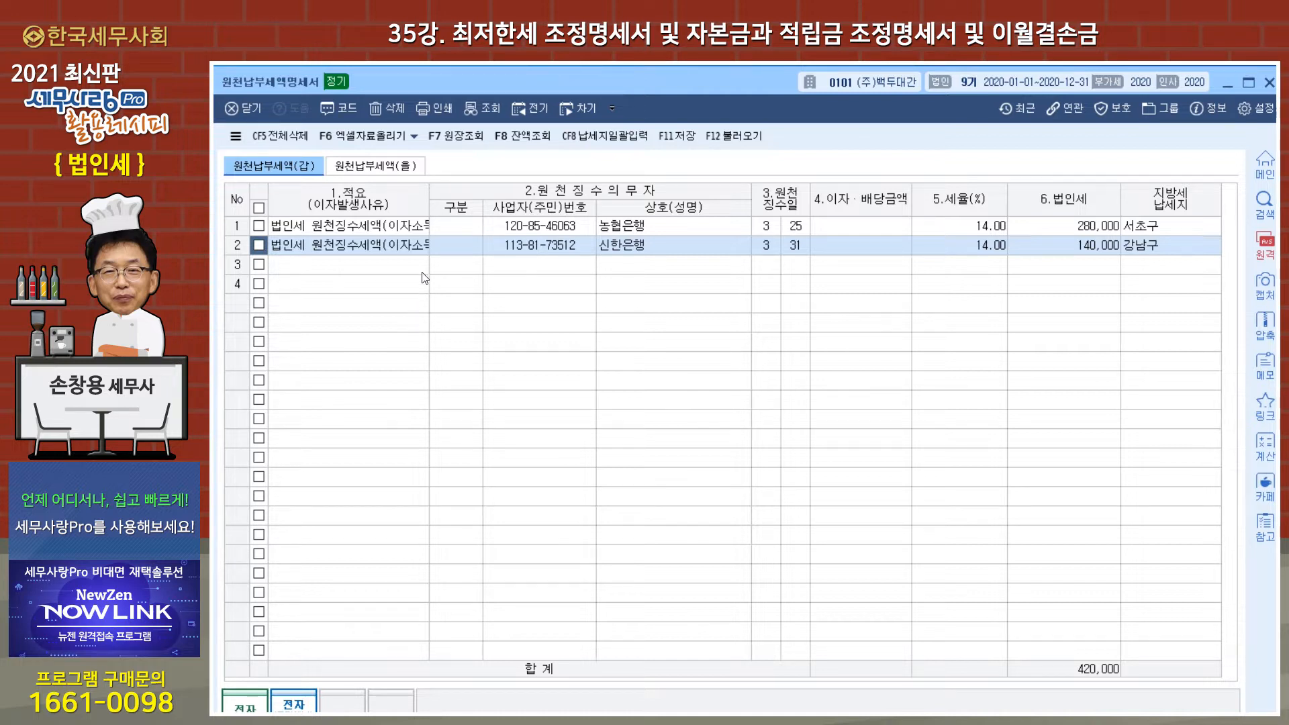
Classify the 농협은행 row as 내국인 and set its interest/dividend amount to 2,000,000.
click(449, 232)
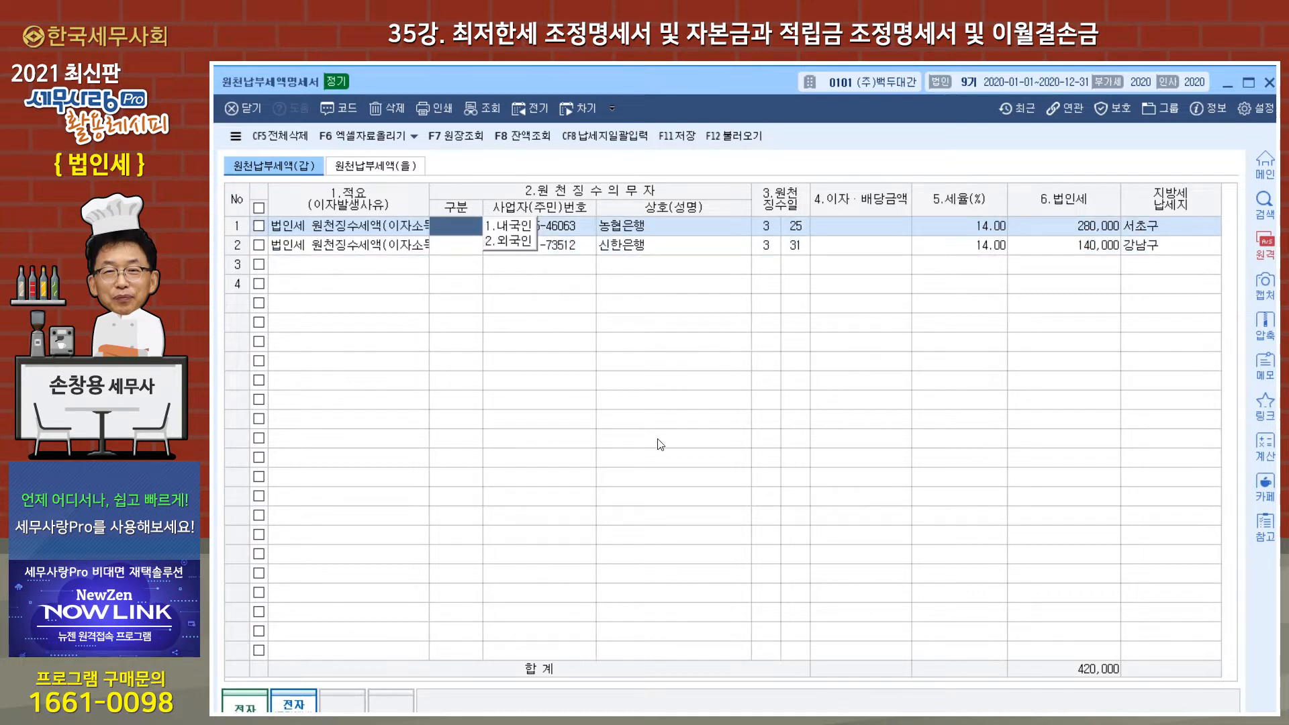
text(1)
key(Return)
key(Return)
key(Return)
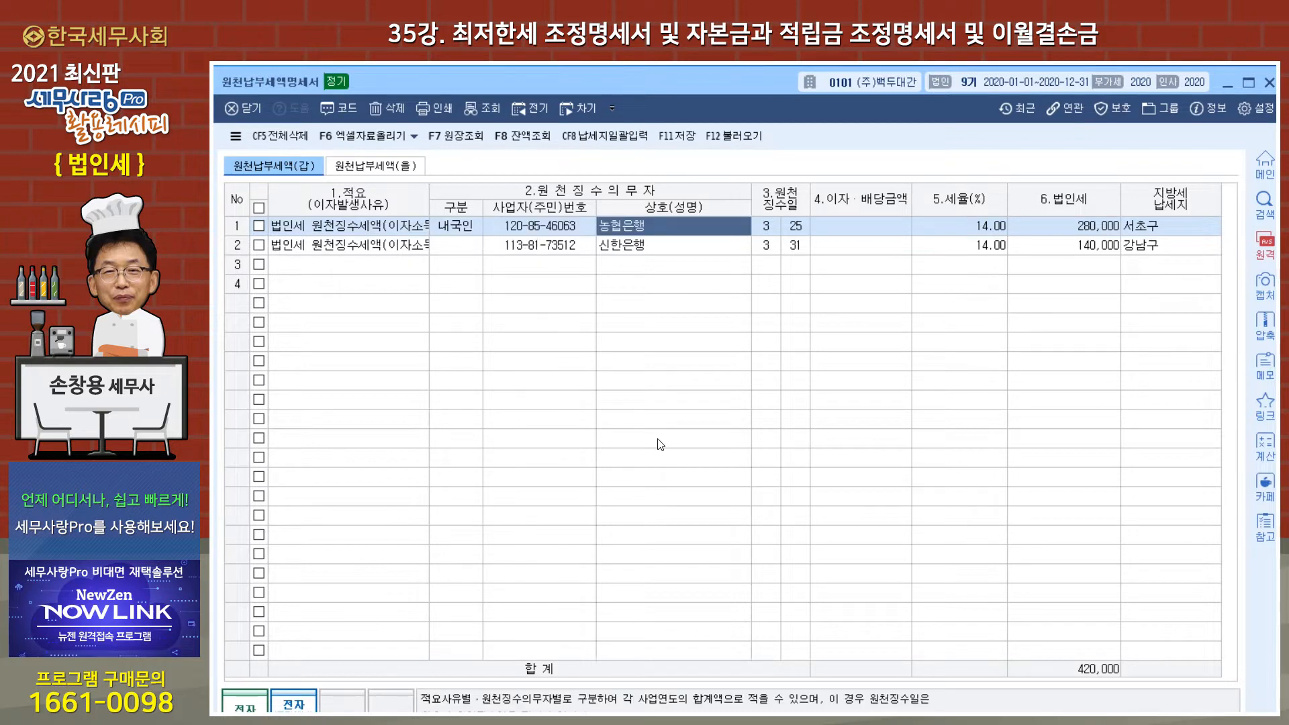
key(Return)
key(Return)
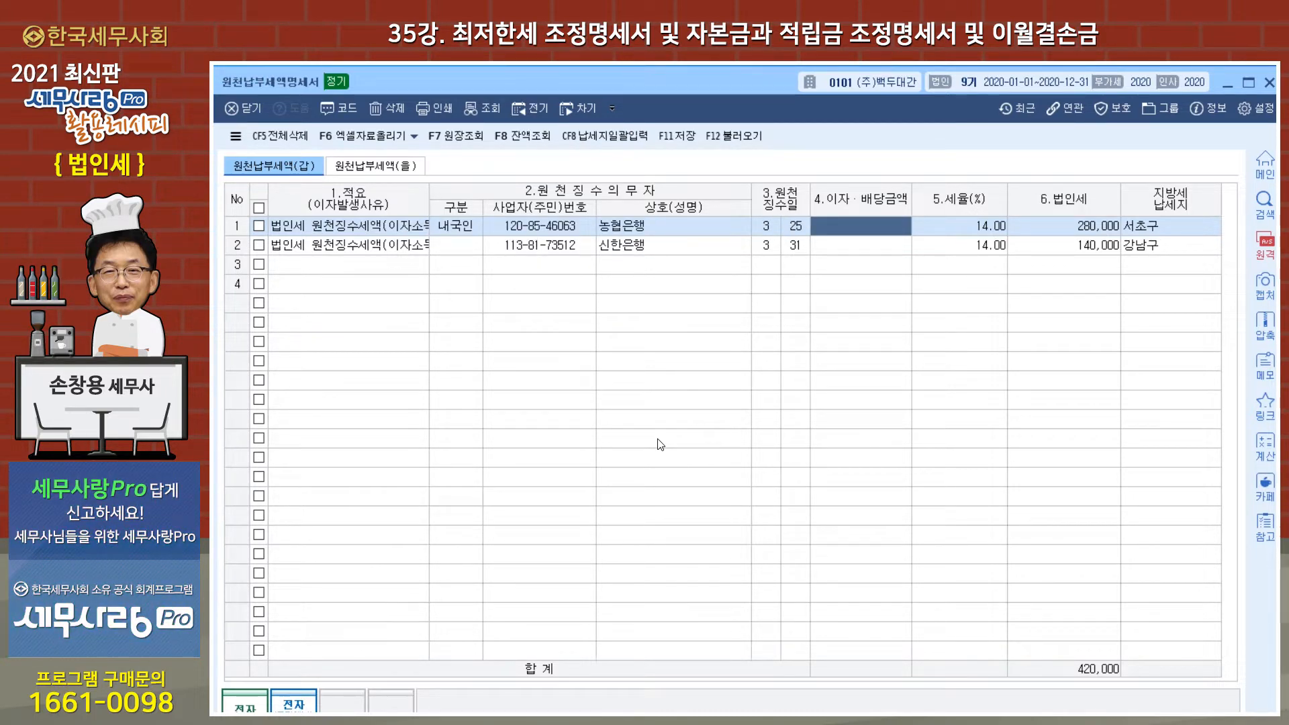
text(2000000)
key(Return)
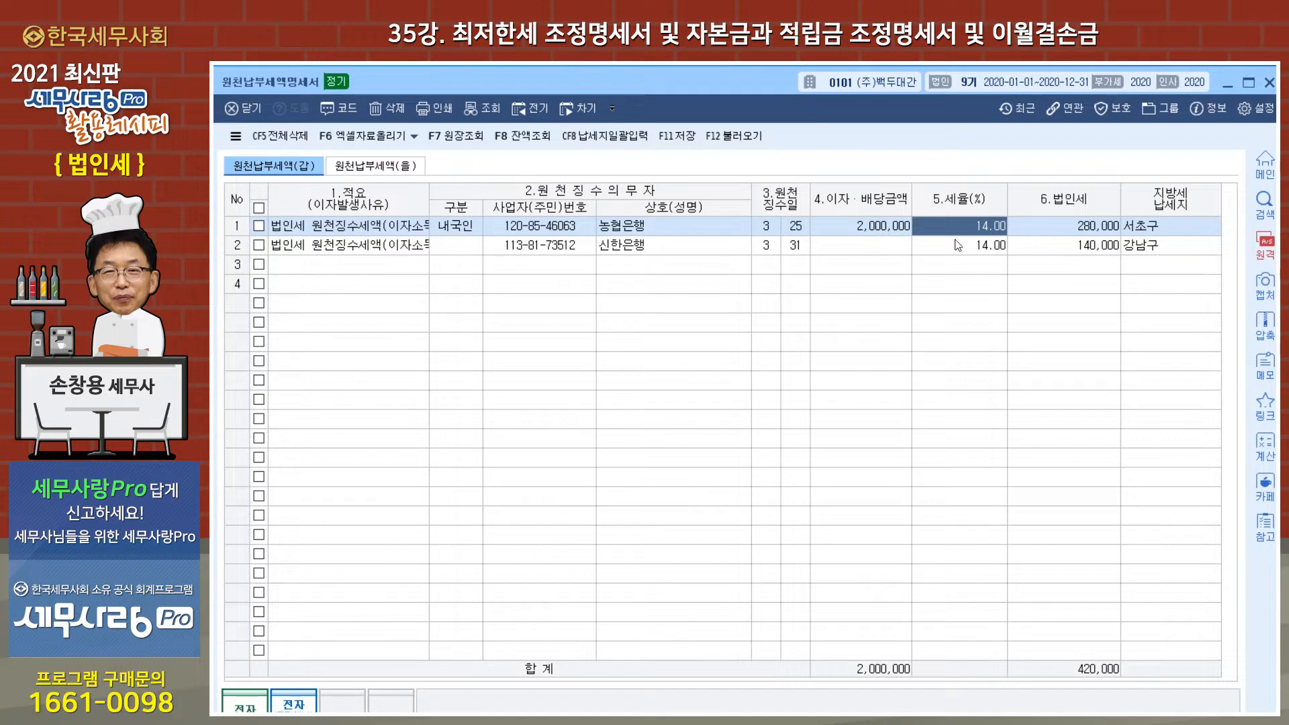
Classify the 신한은행 row's withholding agent as 내국인.
click(461, 246)
text(1)
key(Return)
key(Return)
key(Return)
key(Return)
key(Return)
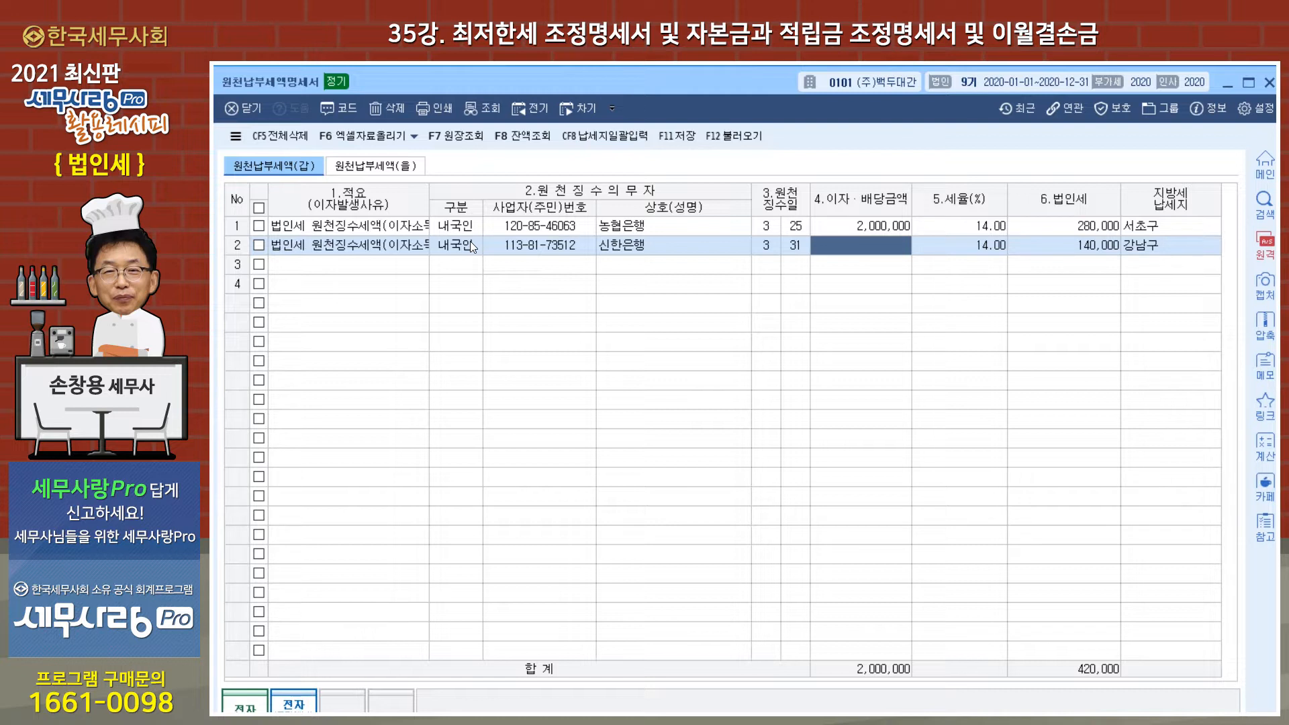
Fill the 신한은행 row's interest/dividend amount with 1,000,000 from the general voucher lookup, then save and close the statement.
key(F2)
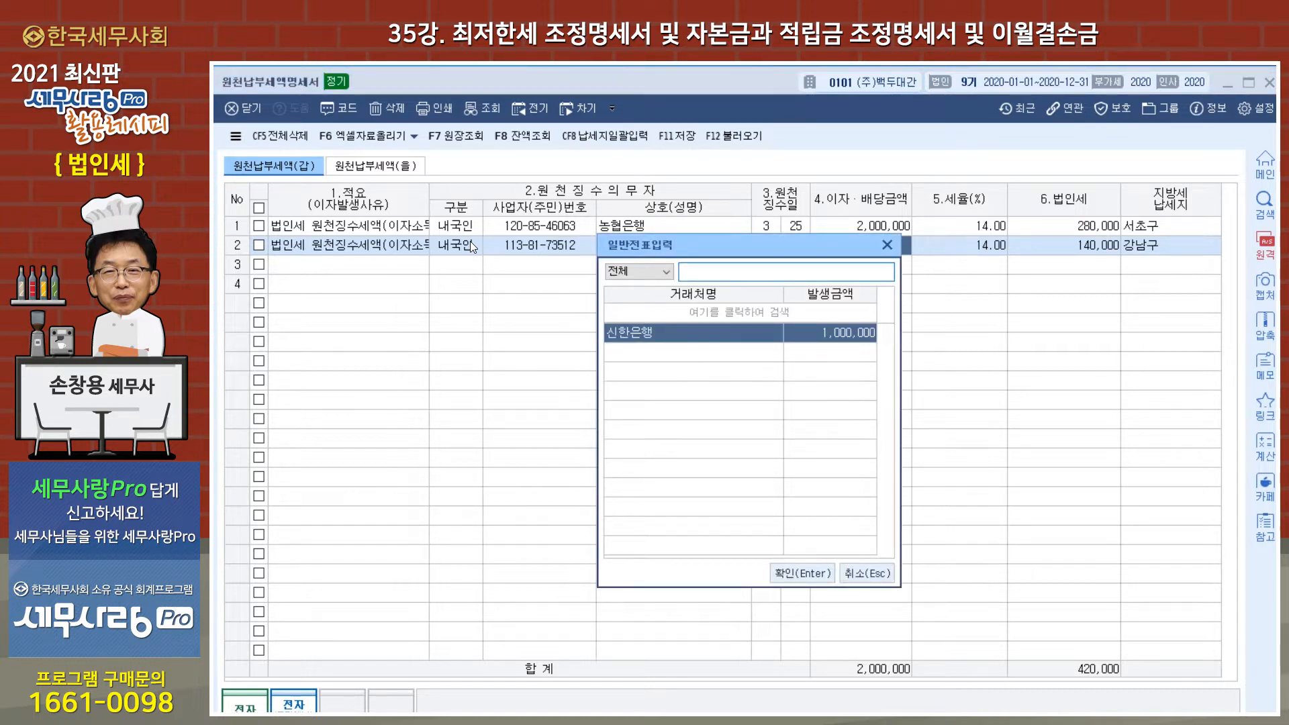
key(Return)
key(Return)
key(Return)
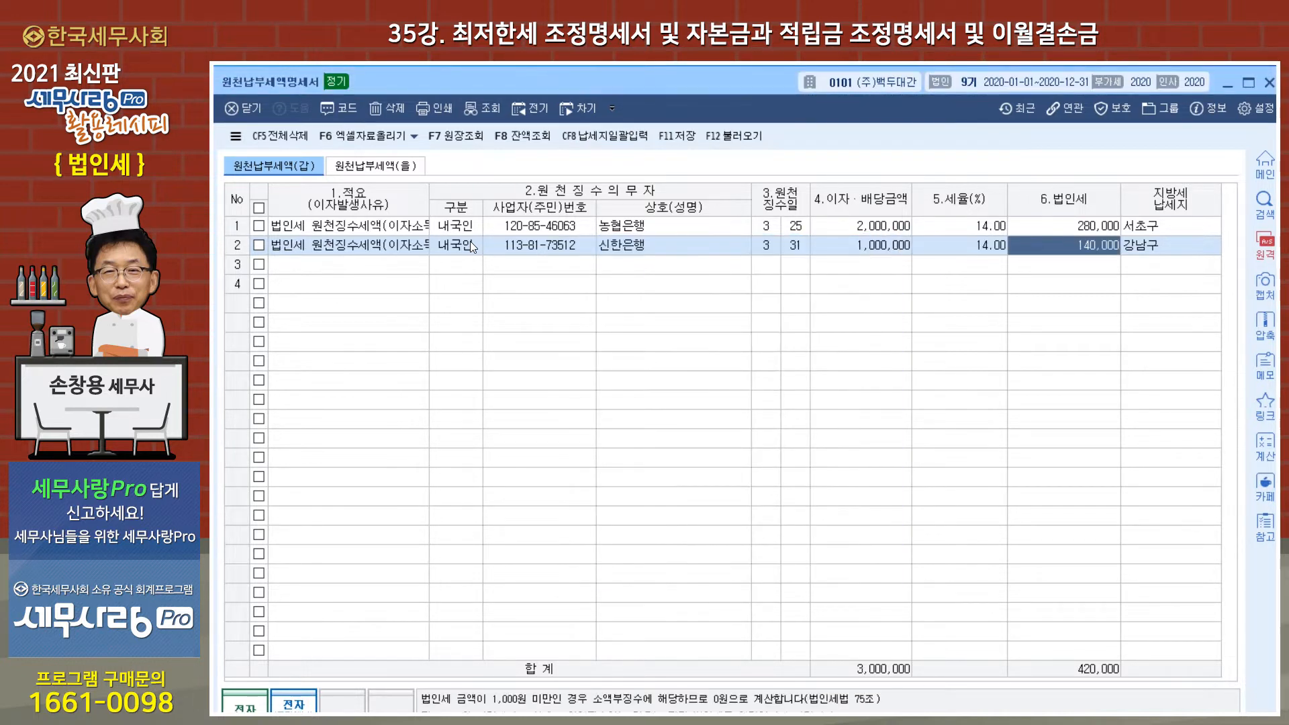
key(Return)
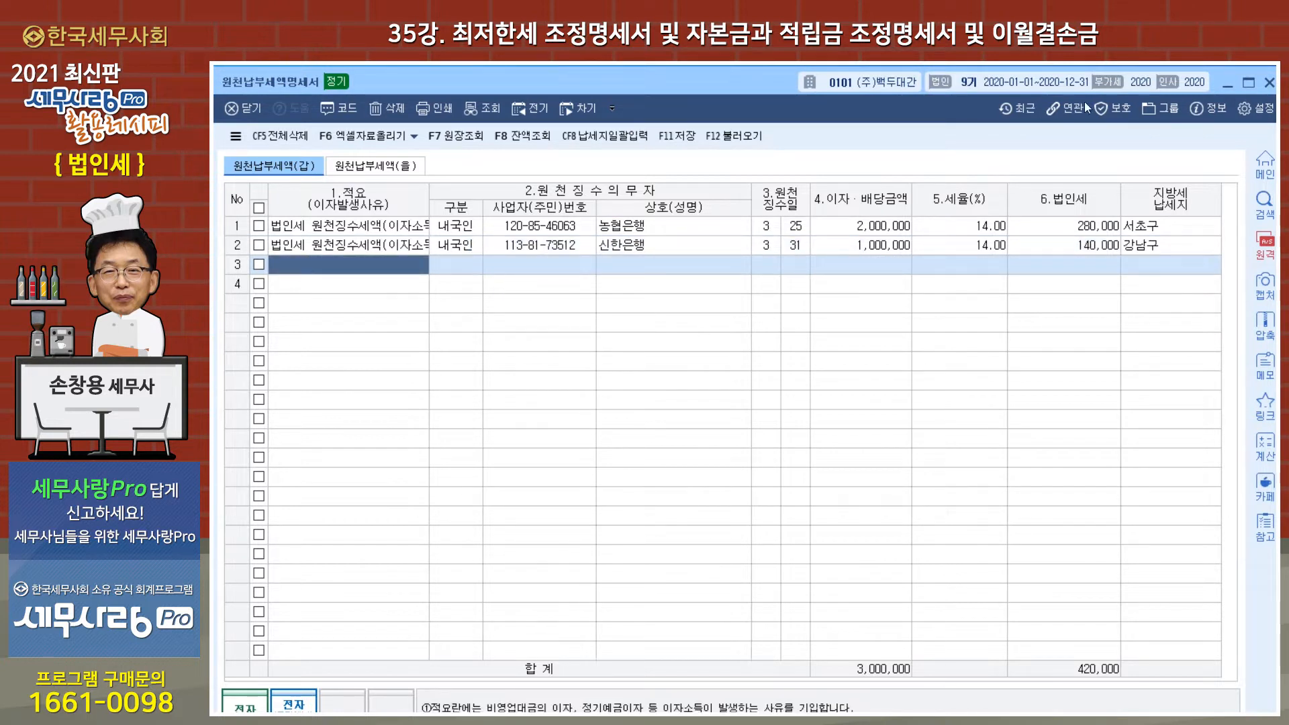
click(1269, 84)
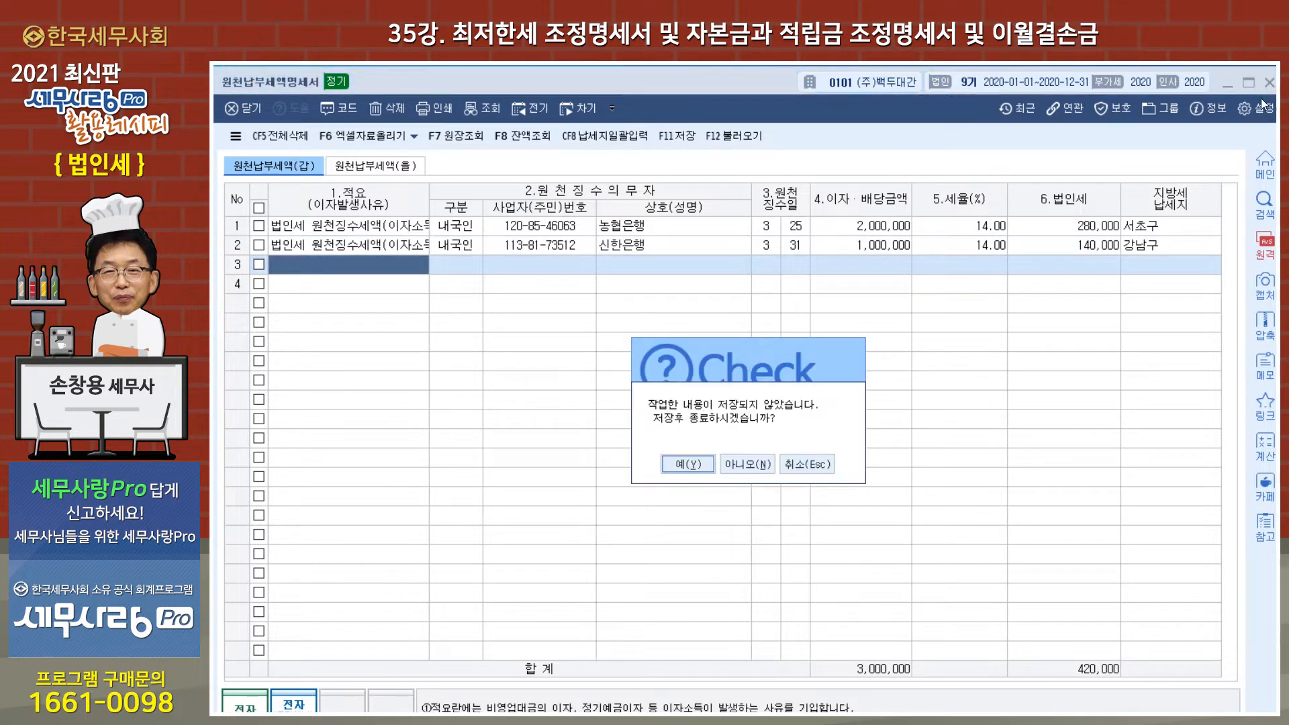
click(682, 465)
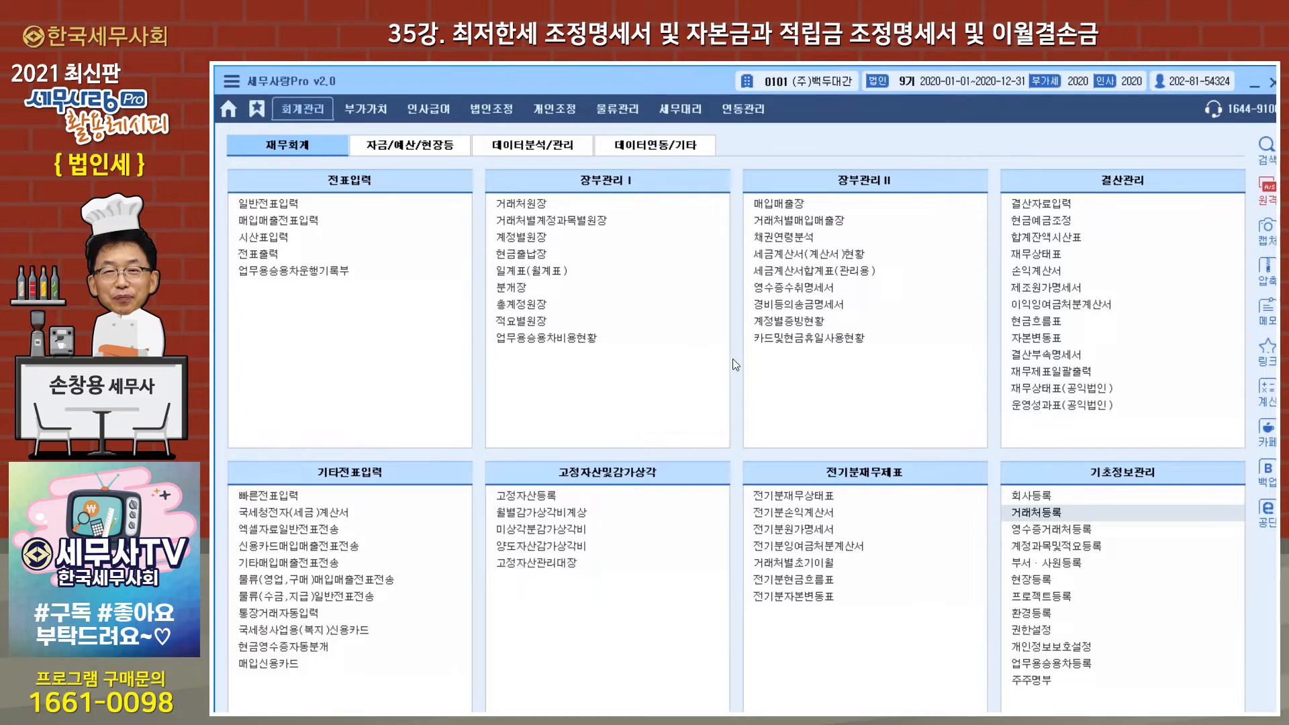
Open the penalty tax calculation form (가산세액계산서) under 법인조정 and reload the missing expenditure evidence (지출증빙미수취) amount.
click(491, 114)
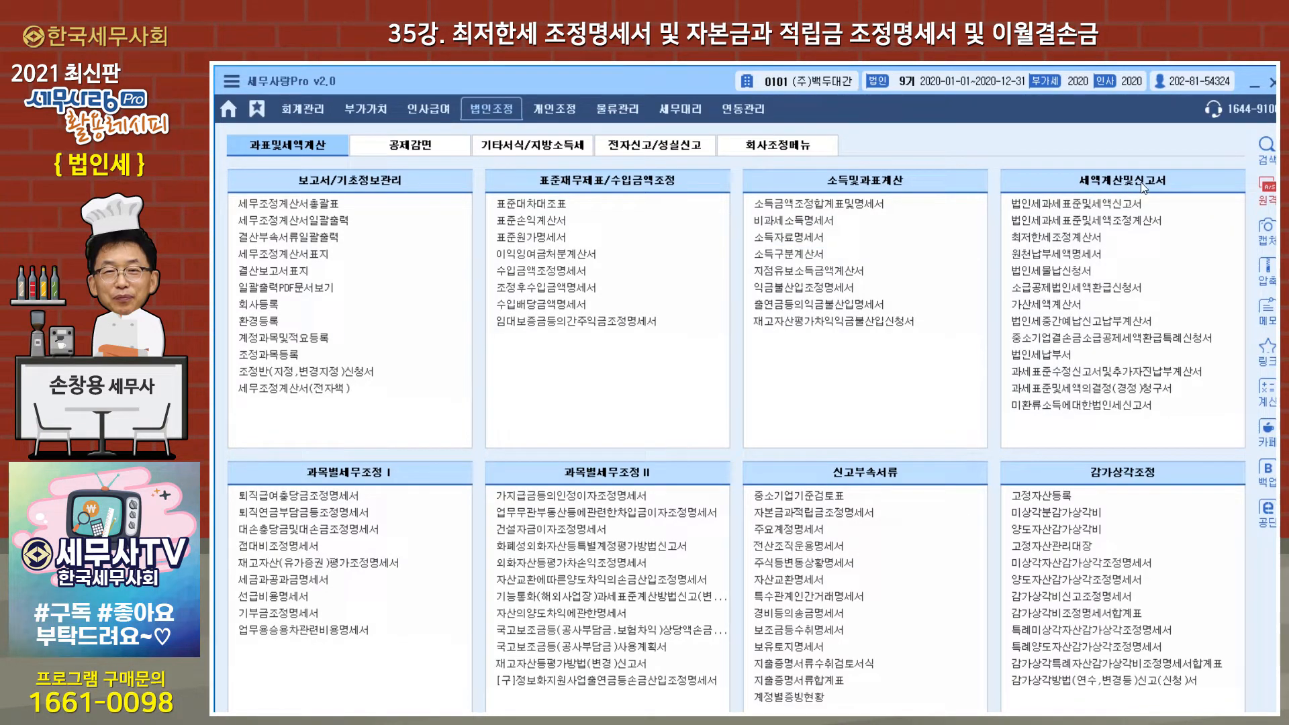
click(1068, 307)
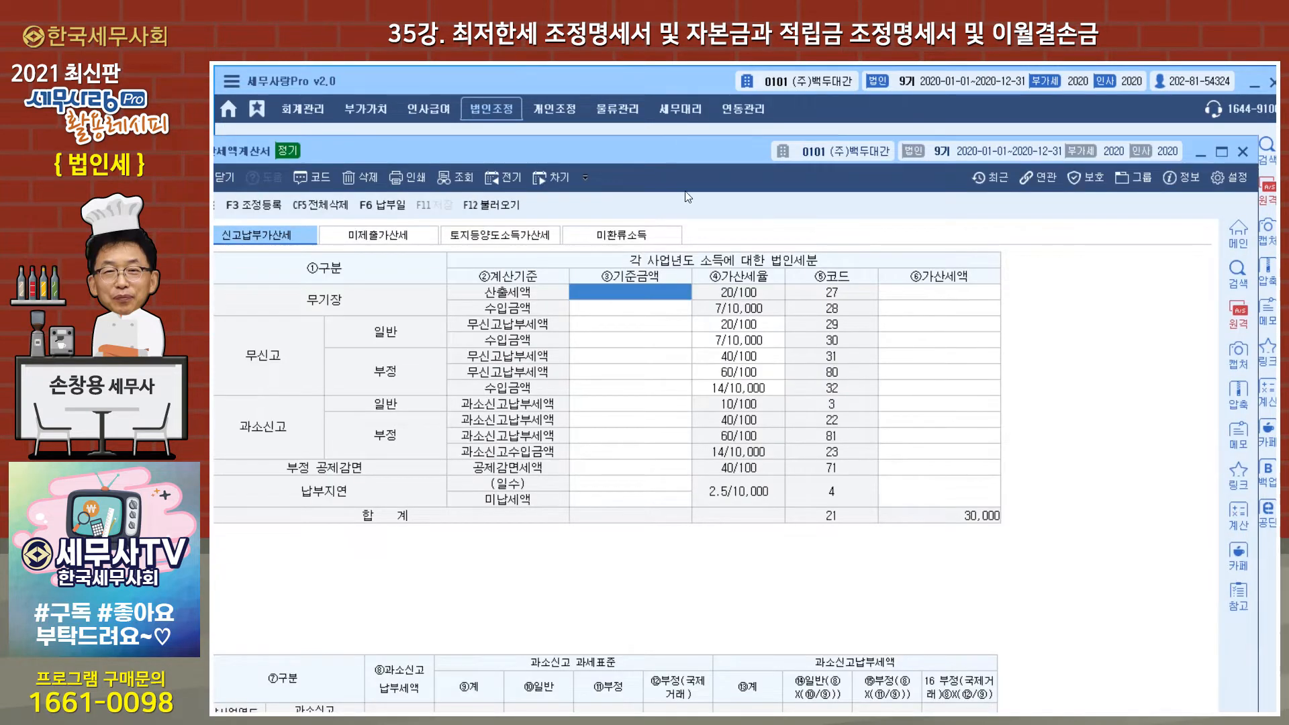
drag(666, 147, 694, 94)
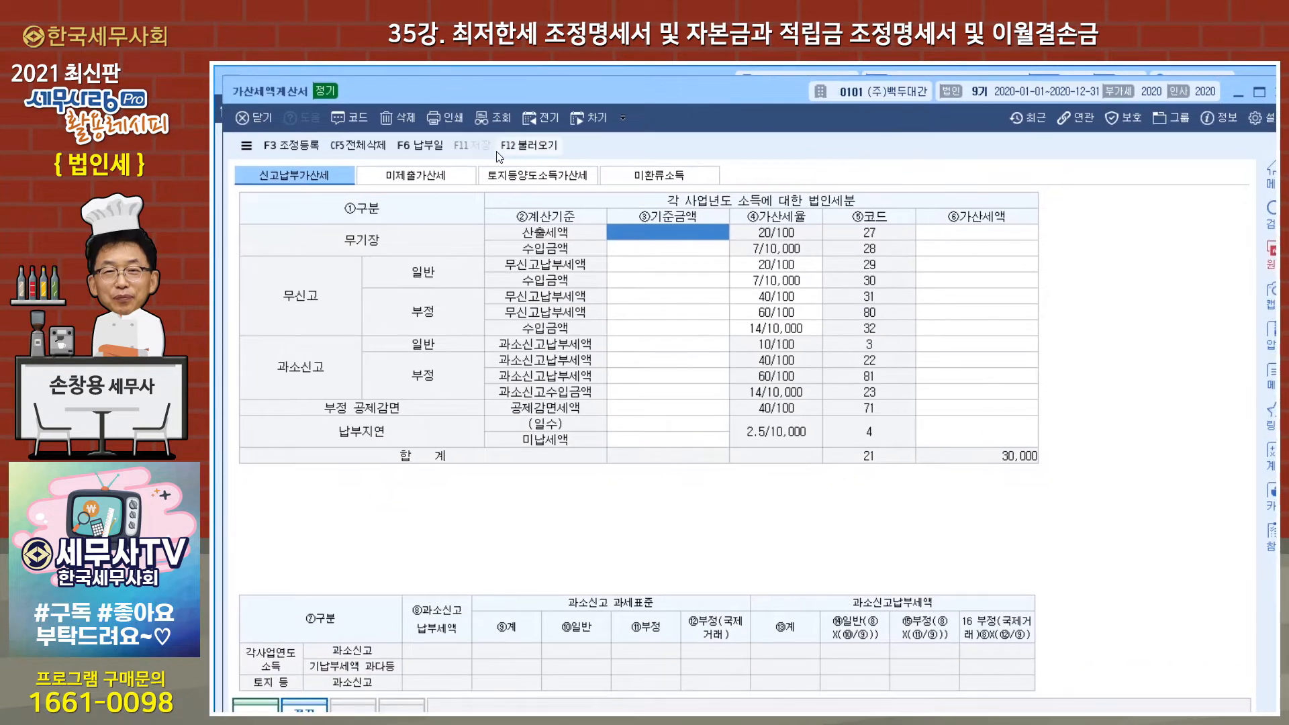
click(529, 145)
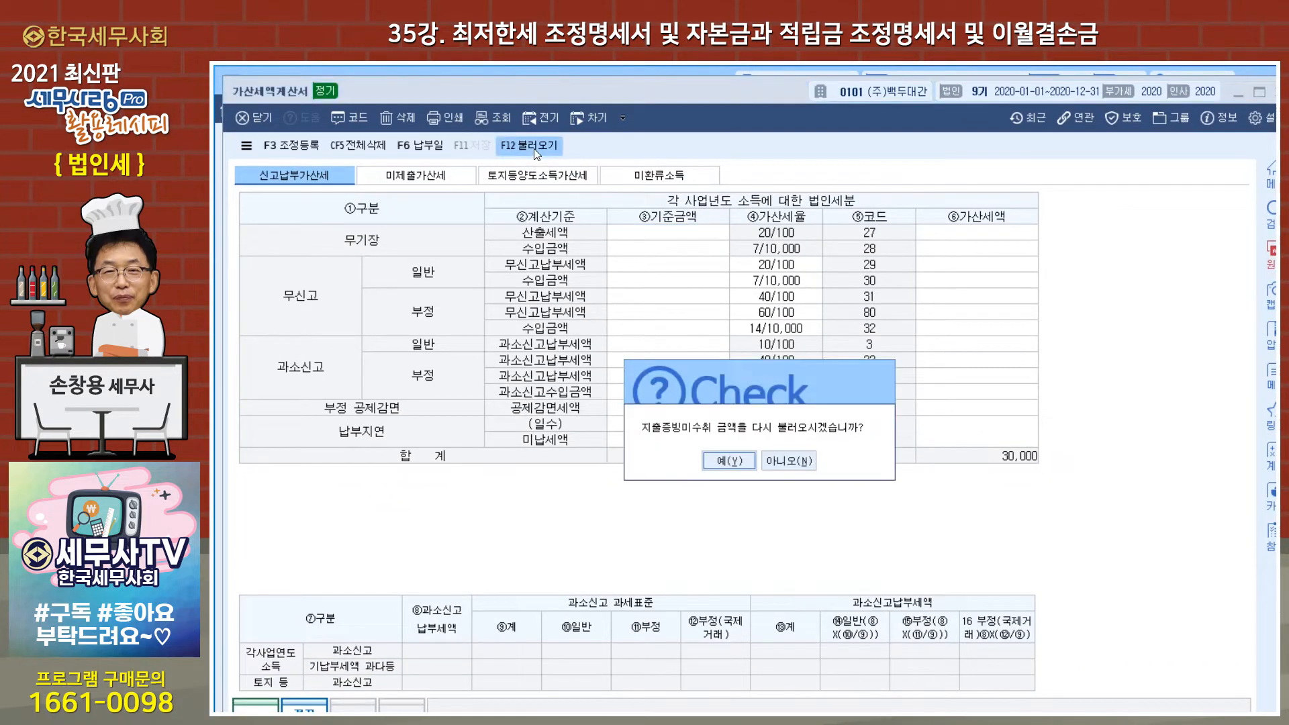
click(721, 461)
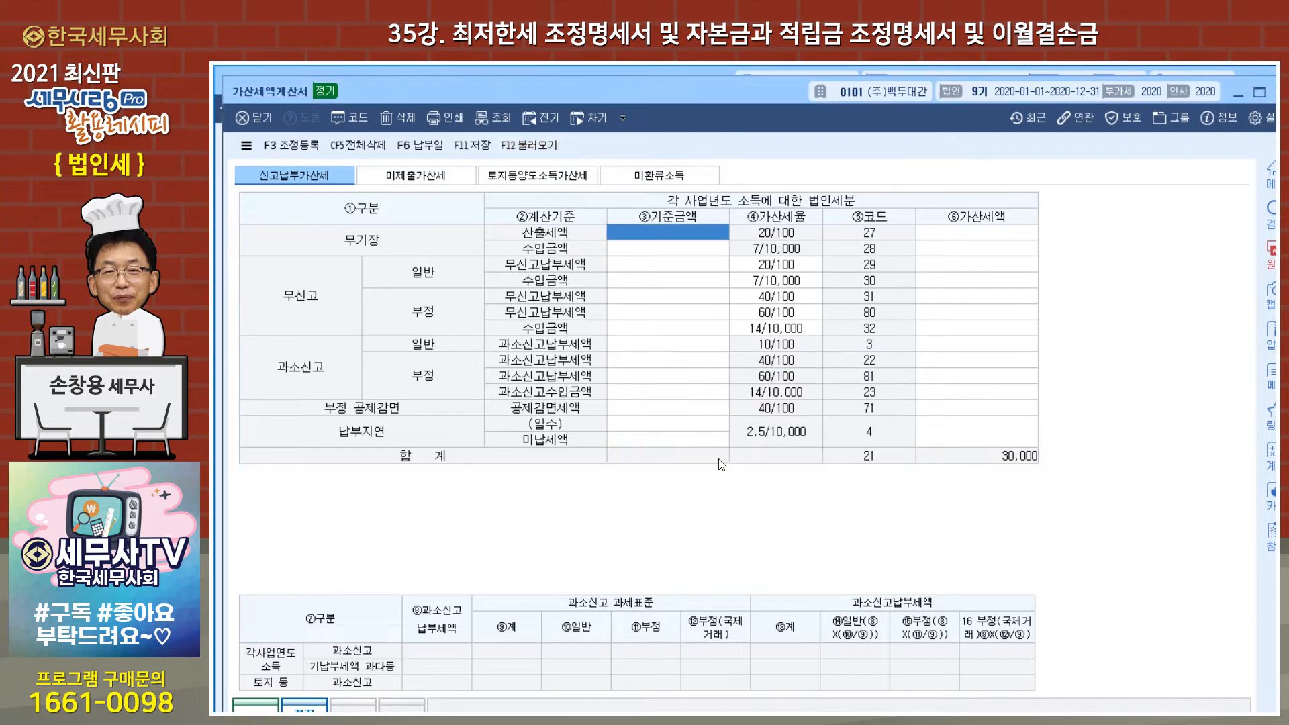
Check the 지출증명서류 base amount and penalty tax under 미제출가산세, then save and close the form.
click(411, 182)
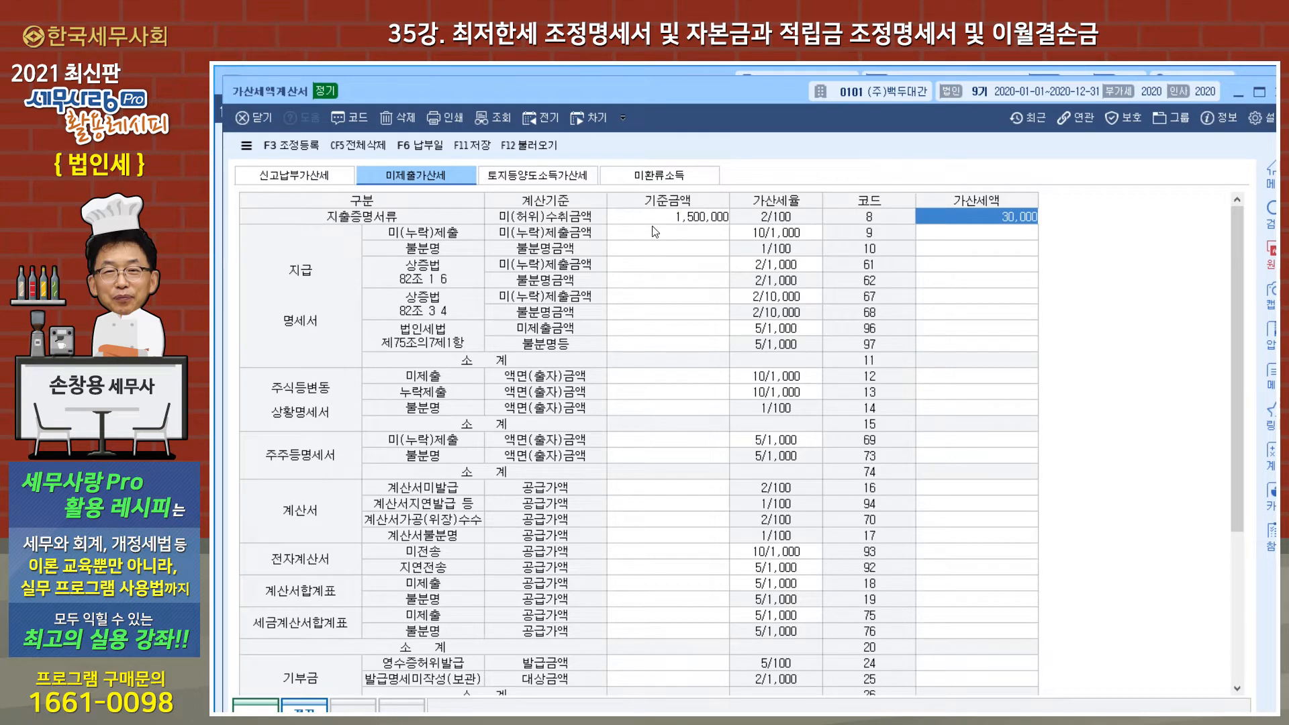
click(673, 224)
click(1008, 220)
click(1278, 92)
click(702, 471)
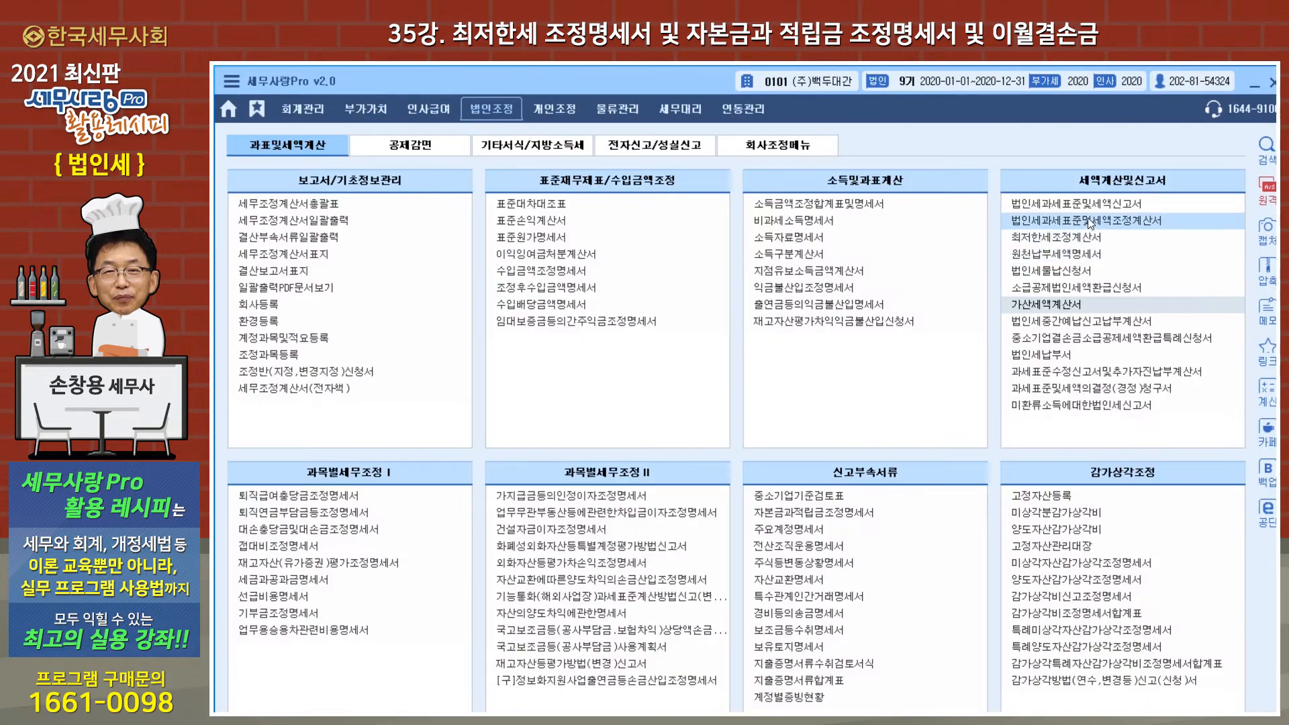
Open 법인세과세표준및세액조정계산서, reload its marked items from the related forms, and check the 가산세액 item.
click(1090, 221)
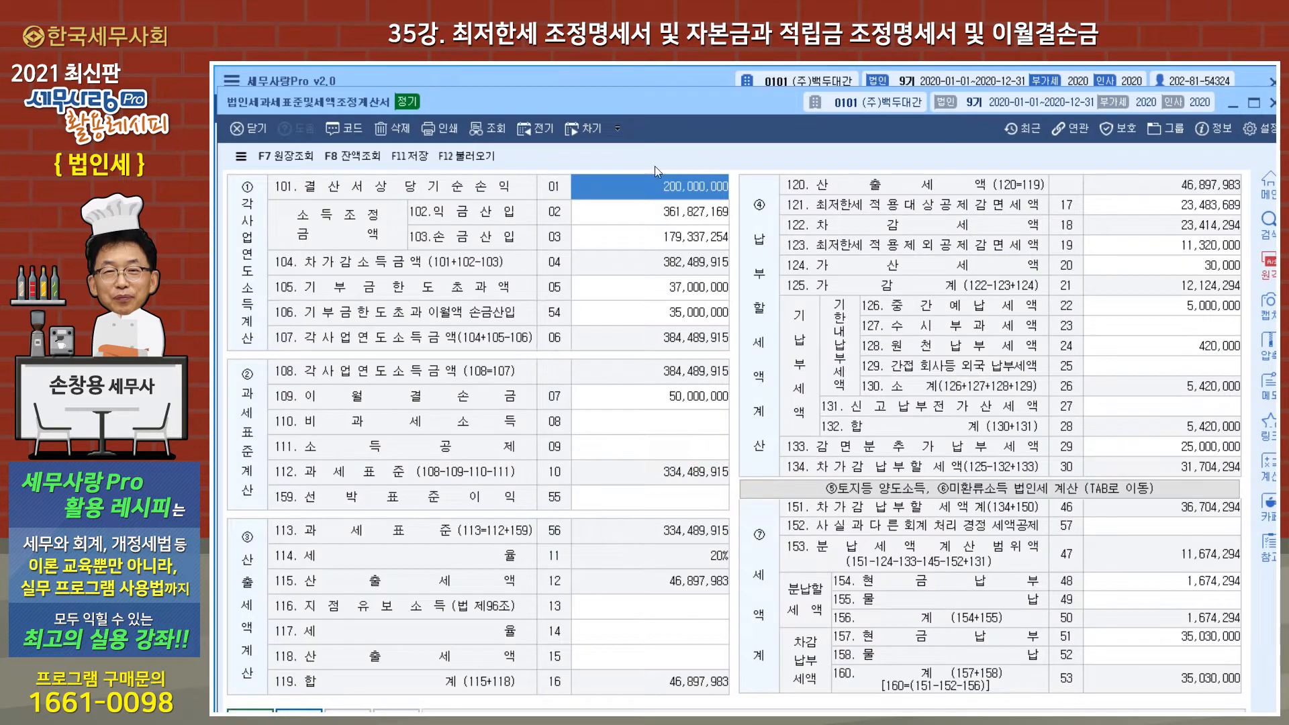
click(470, 156)
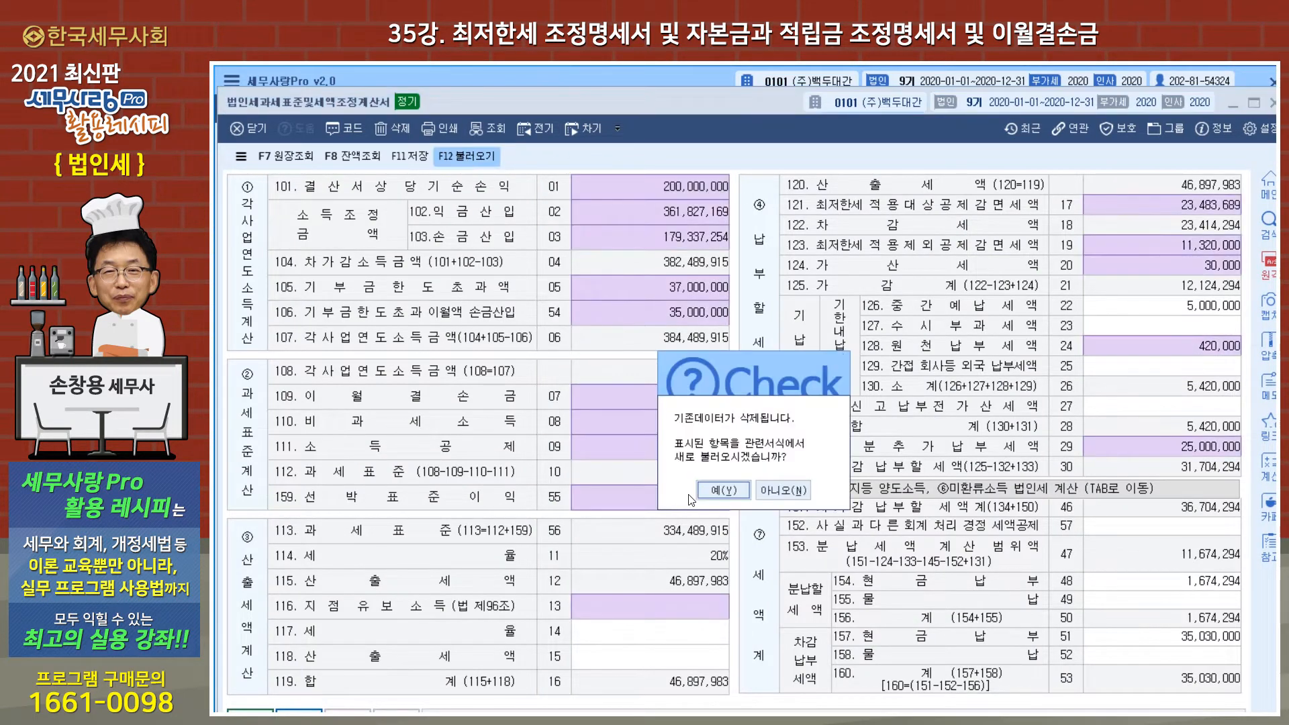
click(723, 489)
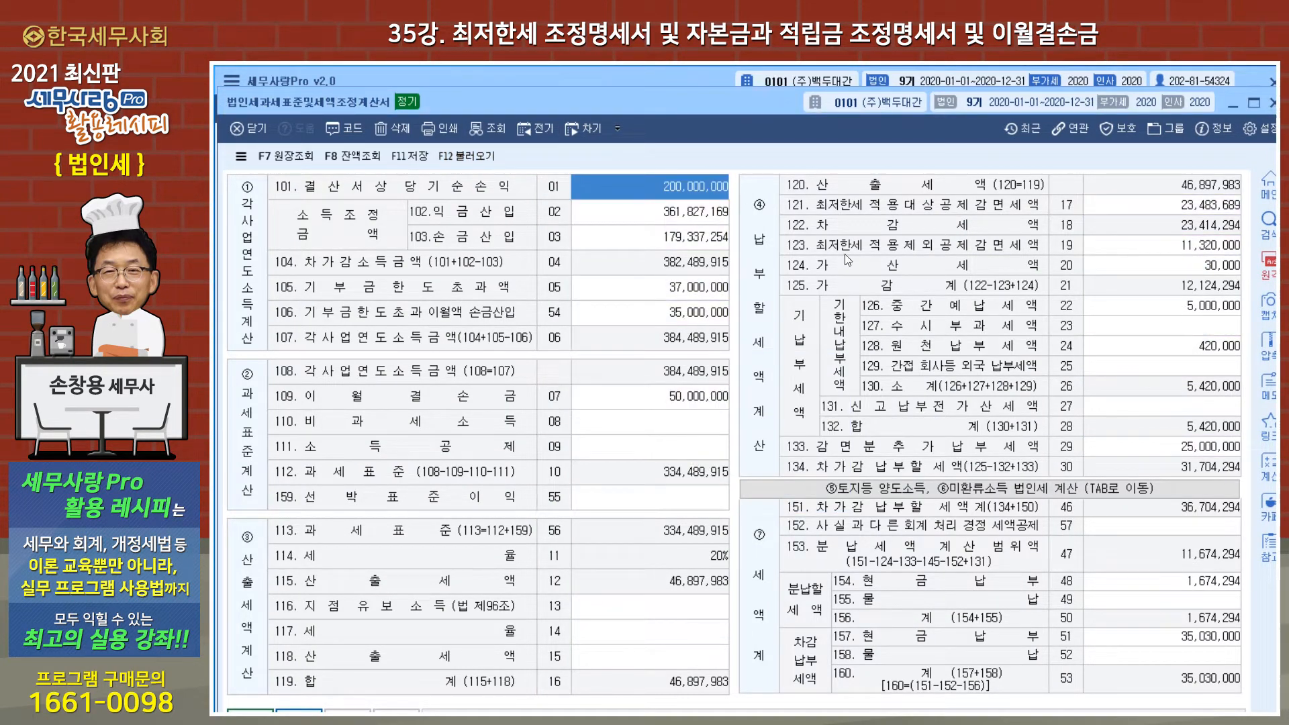
click(1134, 271)
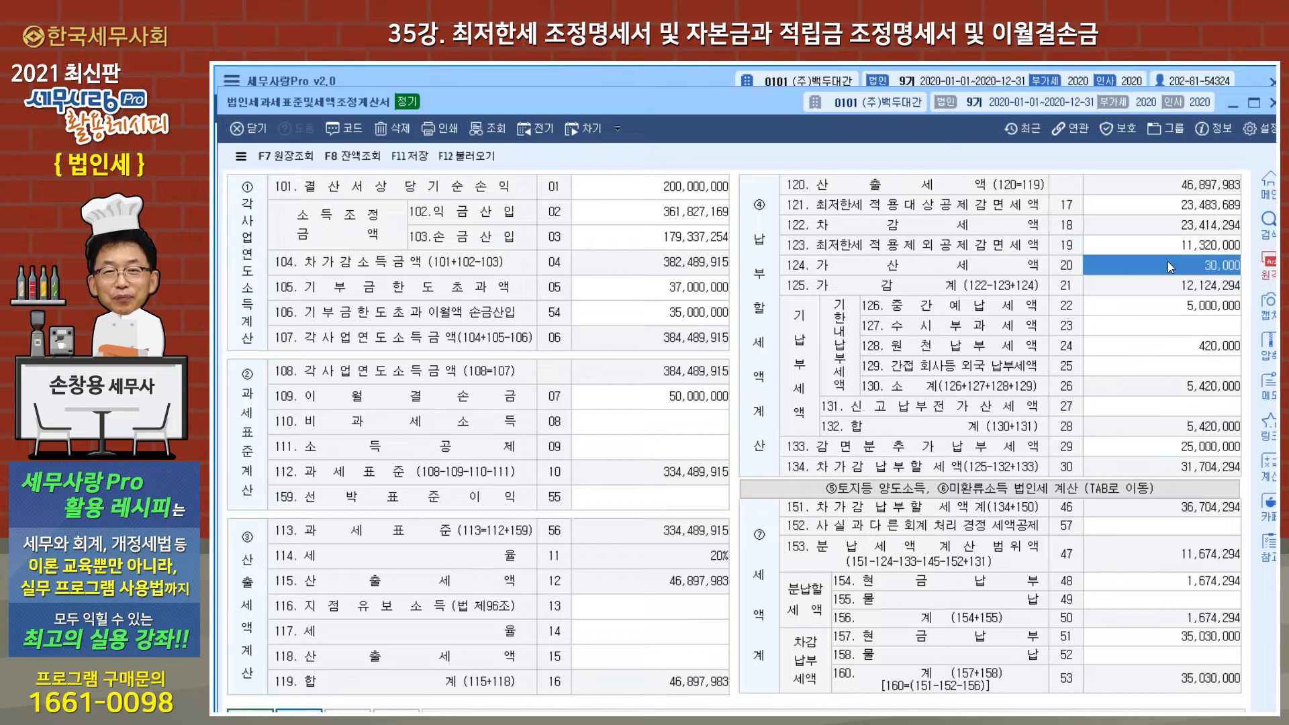
Save and close 법인세과세표준및세액조정계산서, then open the capital and reserves adjustment statement (자본금과적립금조정명세서).
click(1271, 102)
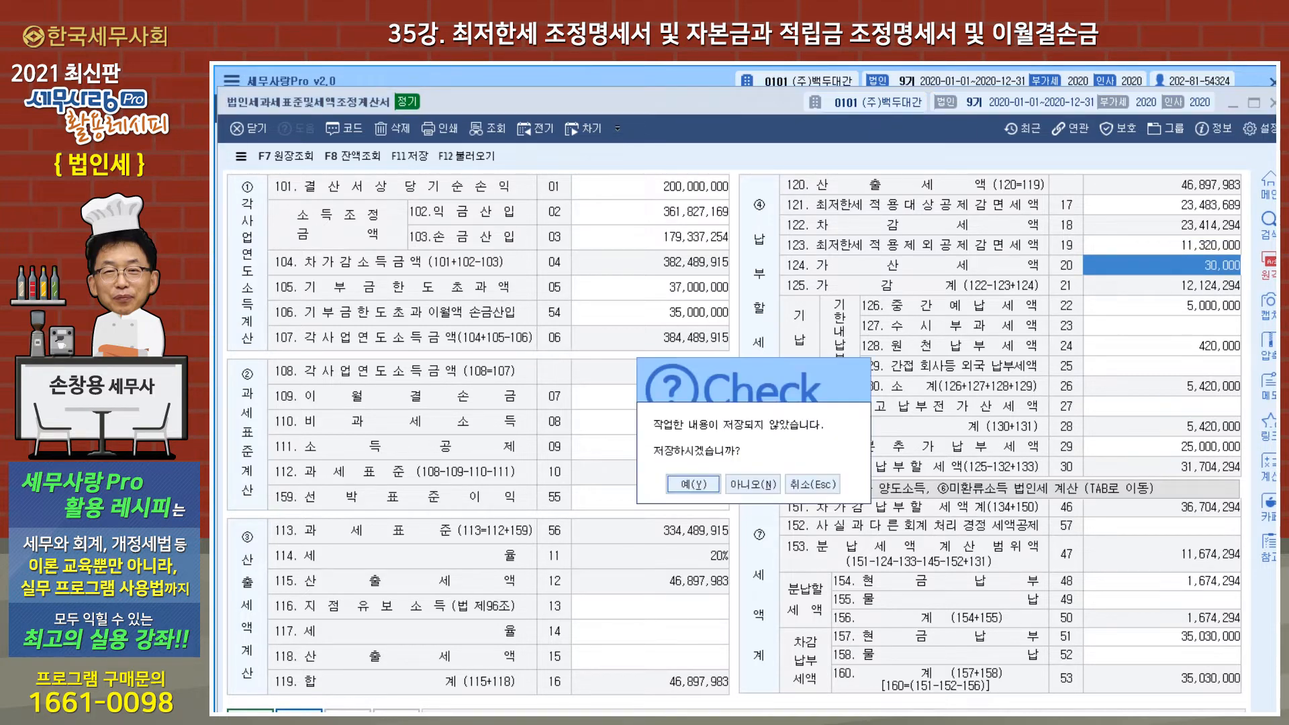
click(690, 483)
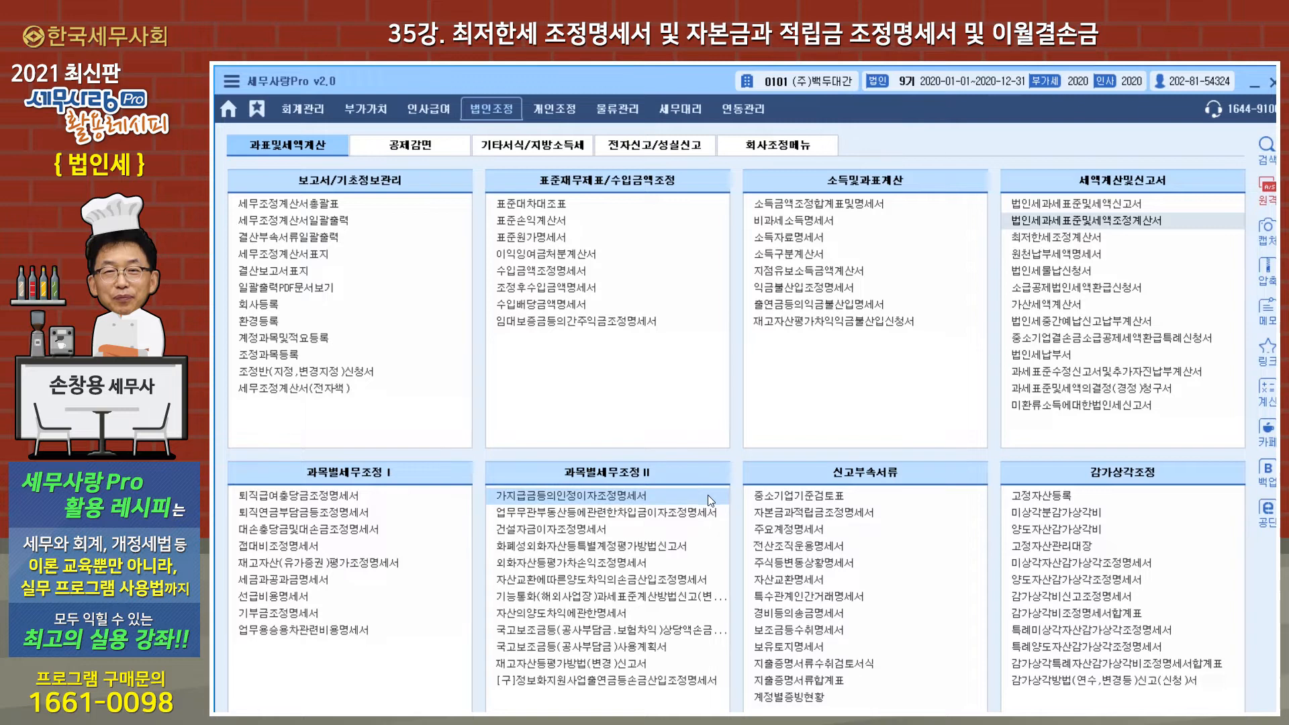
click(792, 518)
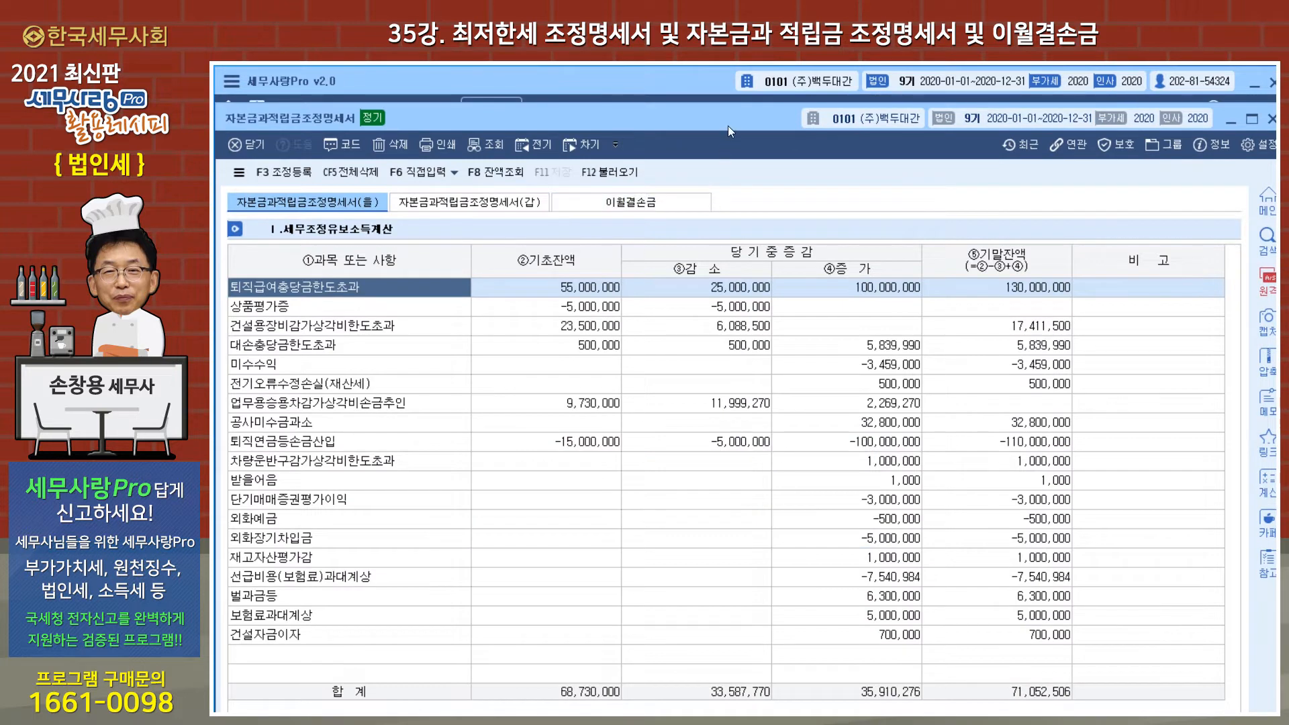
drag(727, 126, 726, 94)
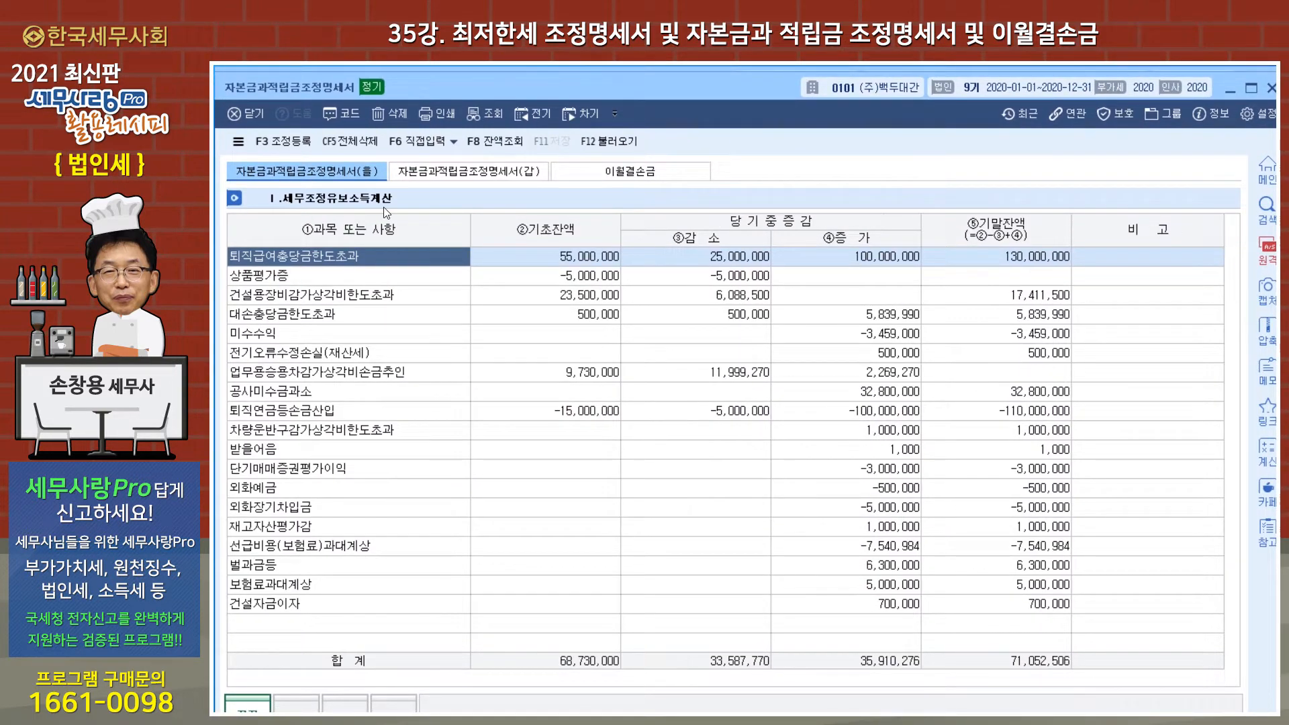
Look through the 갑 and 이월결손금 pages, then compare the 을 page's opening balances with the prior-year statement's closing balances.
click(508, 169)
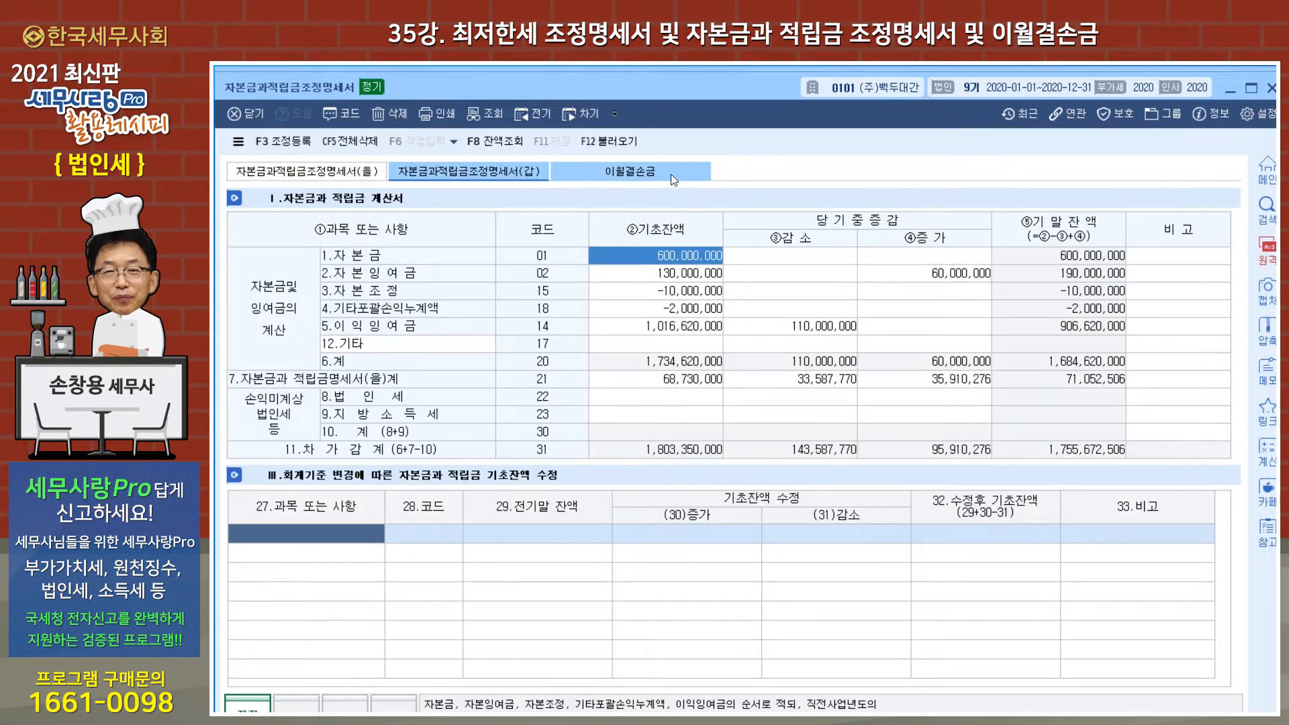
click(672, 173)
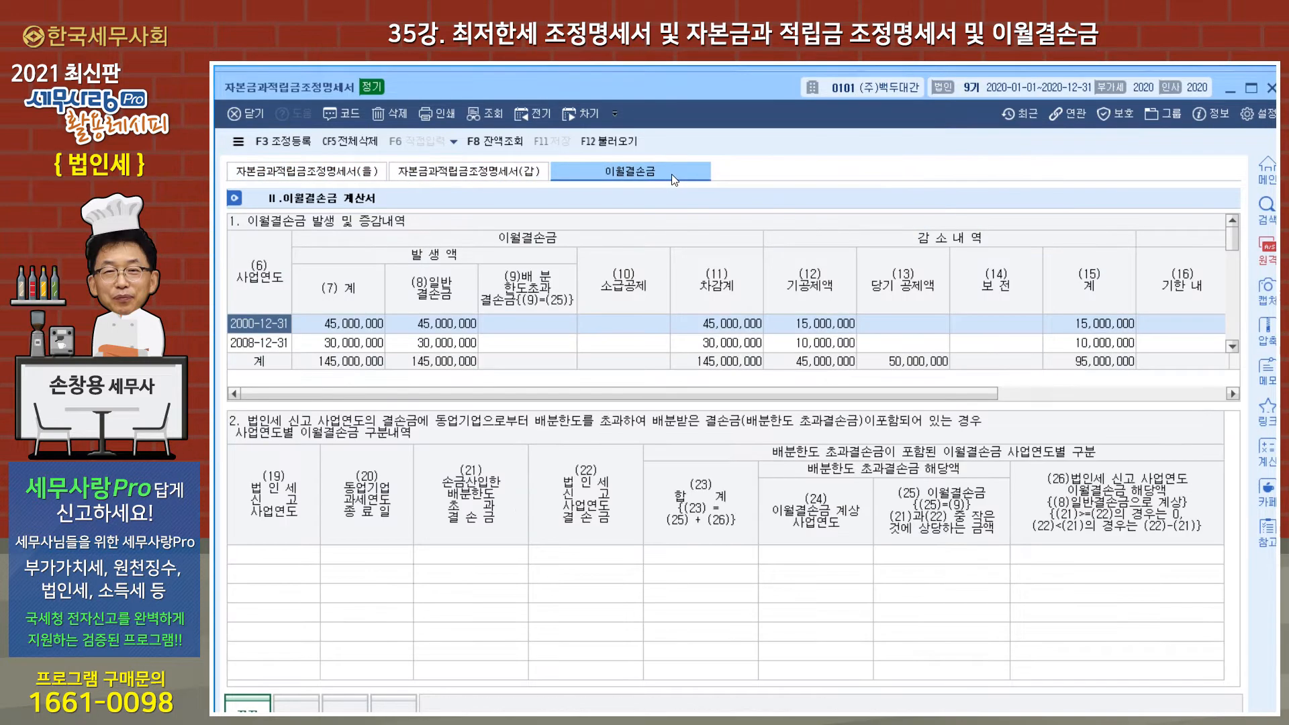
click(333, 177)
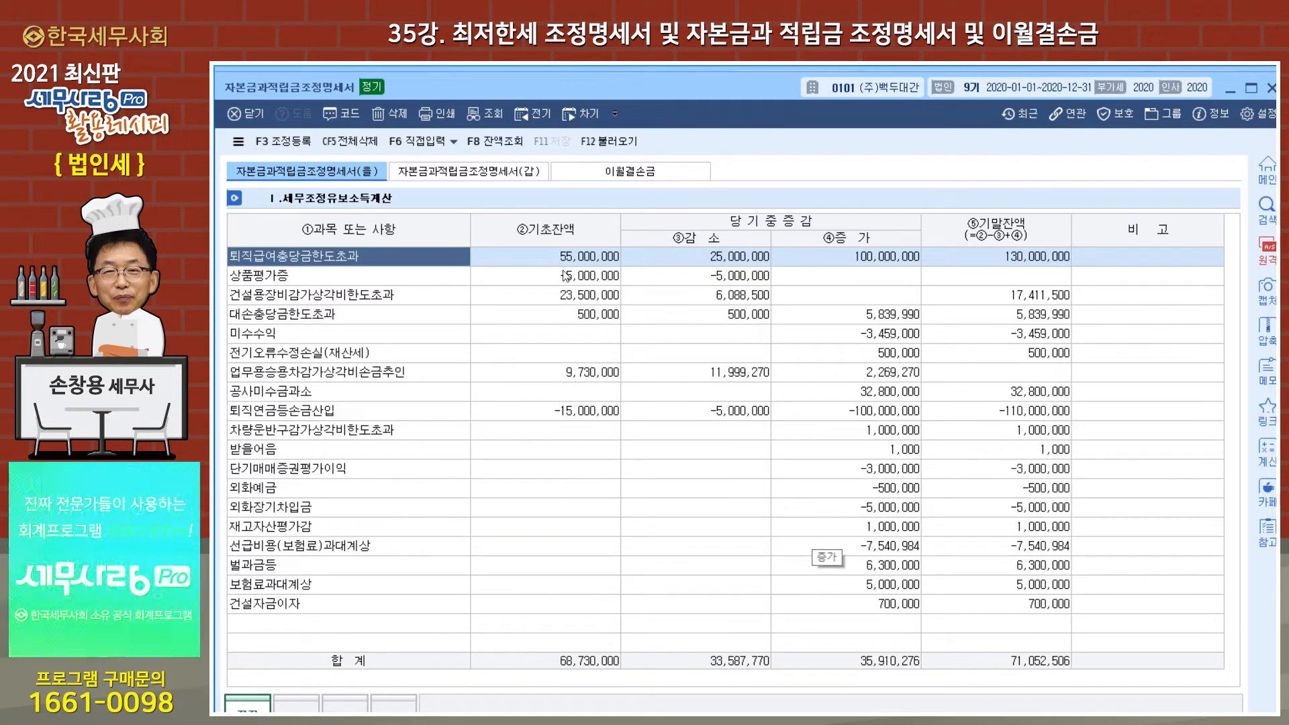
click(531, 114)
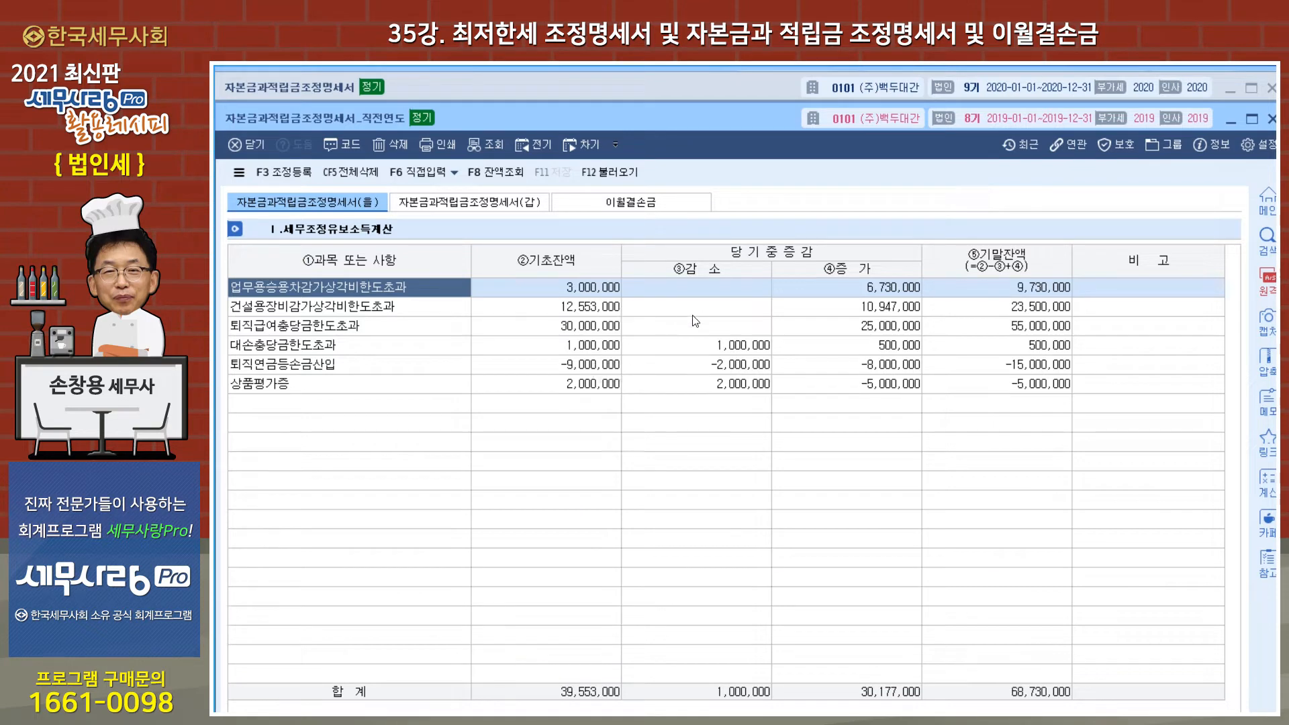
click(1272, 119)
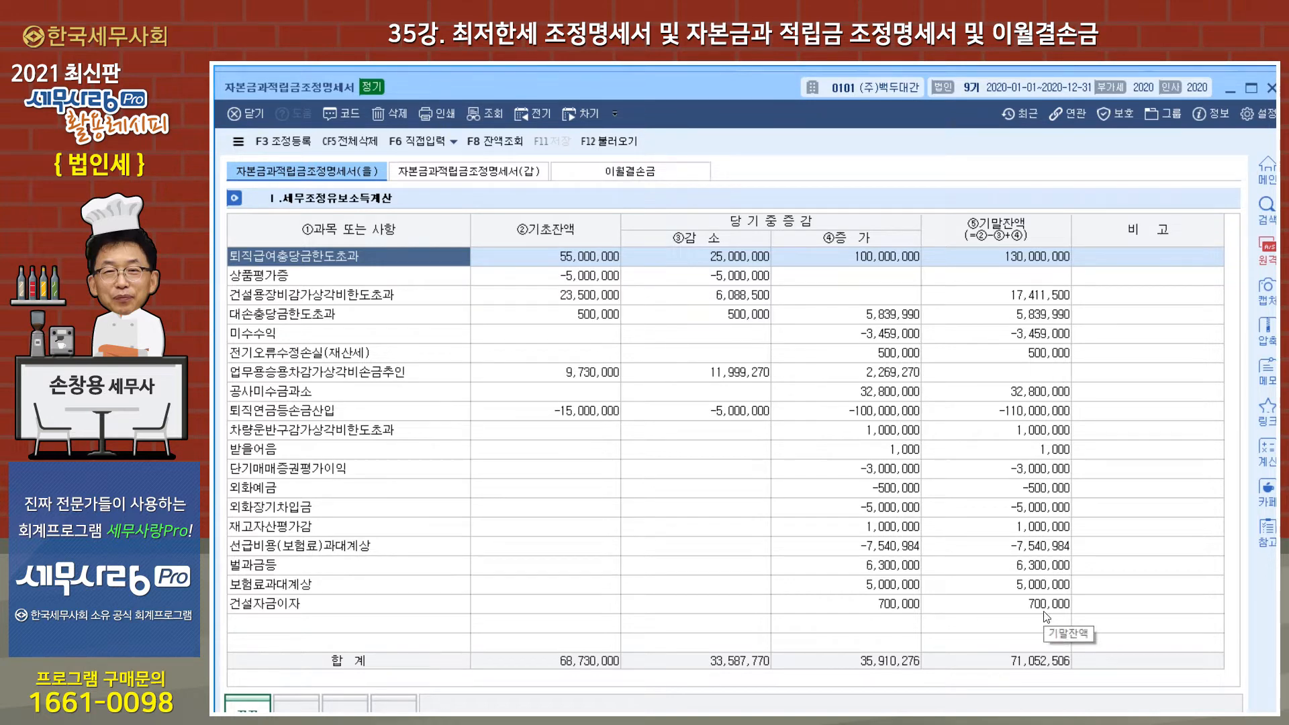
Reload the data of the 자본금과적립금조정명세서(갑) page and check the 자본금 row's opening balance and increase.
click(529, 173)
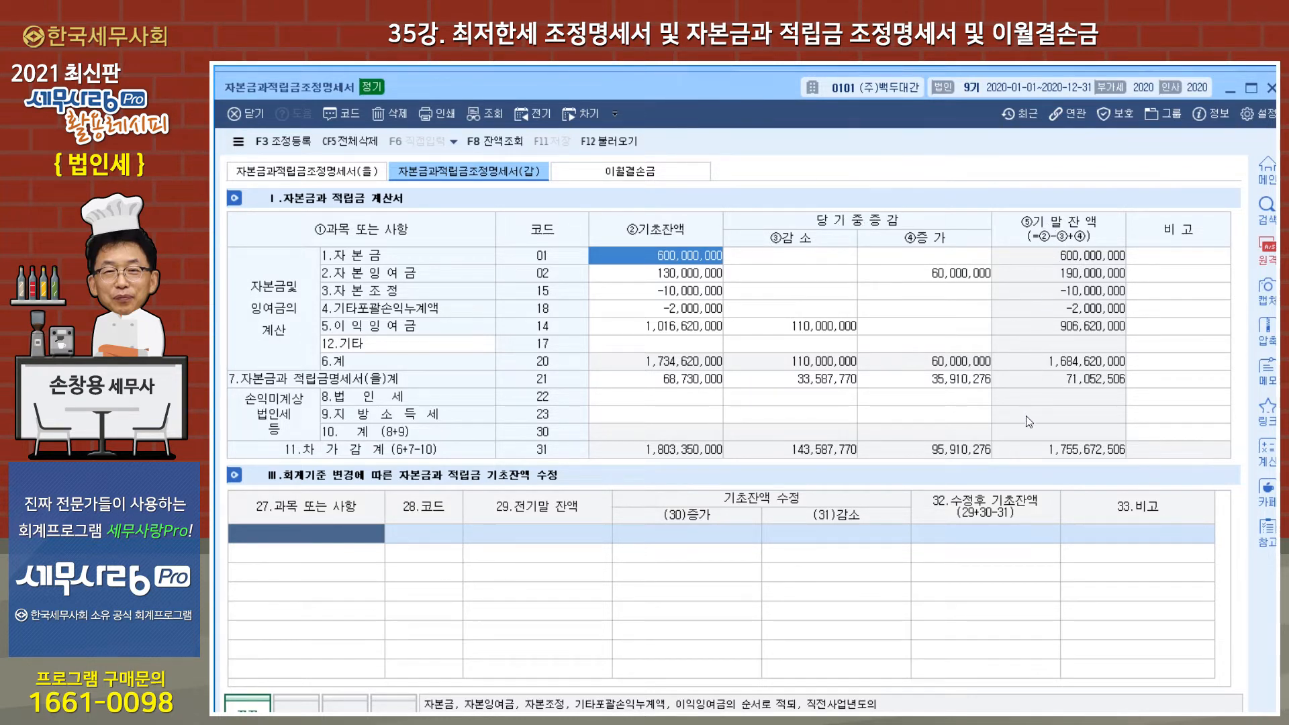
click(613, 140)
click(714, 455)
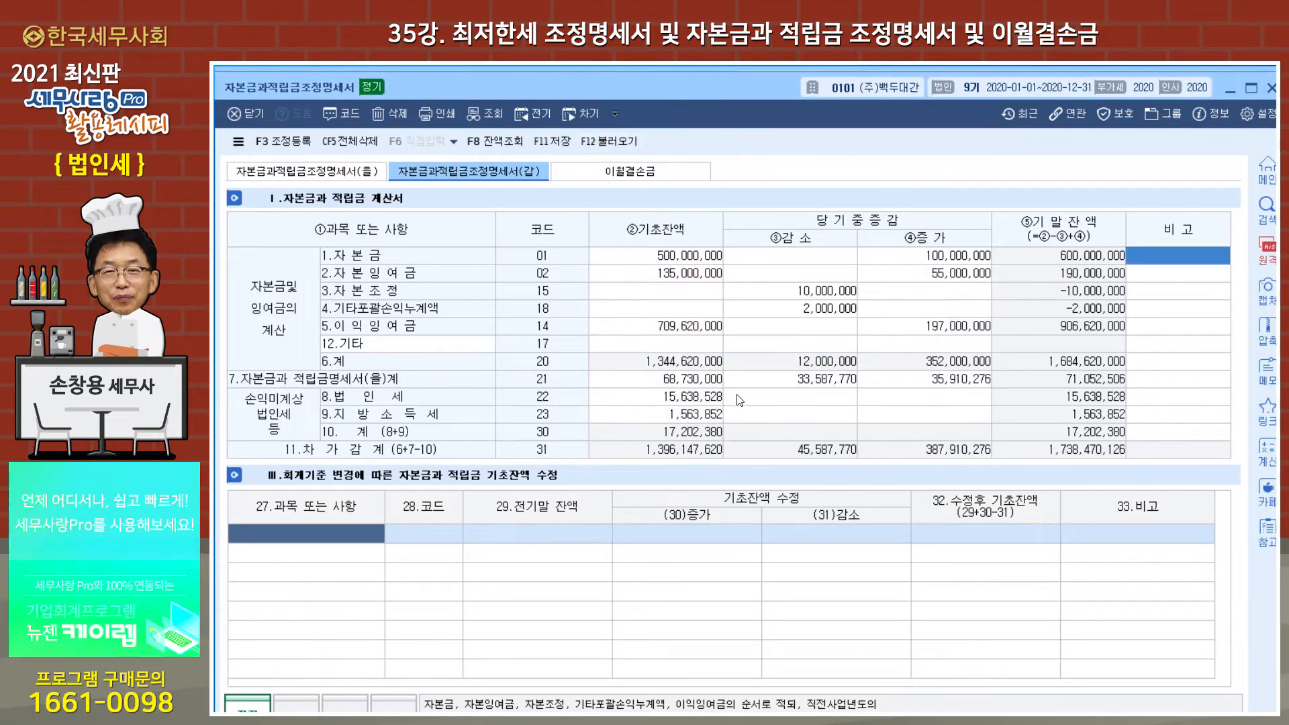
click(683, 256)
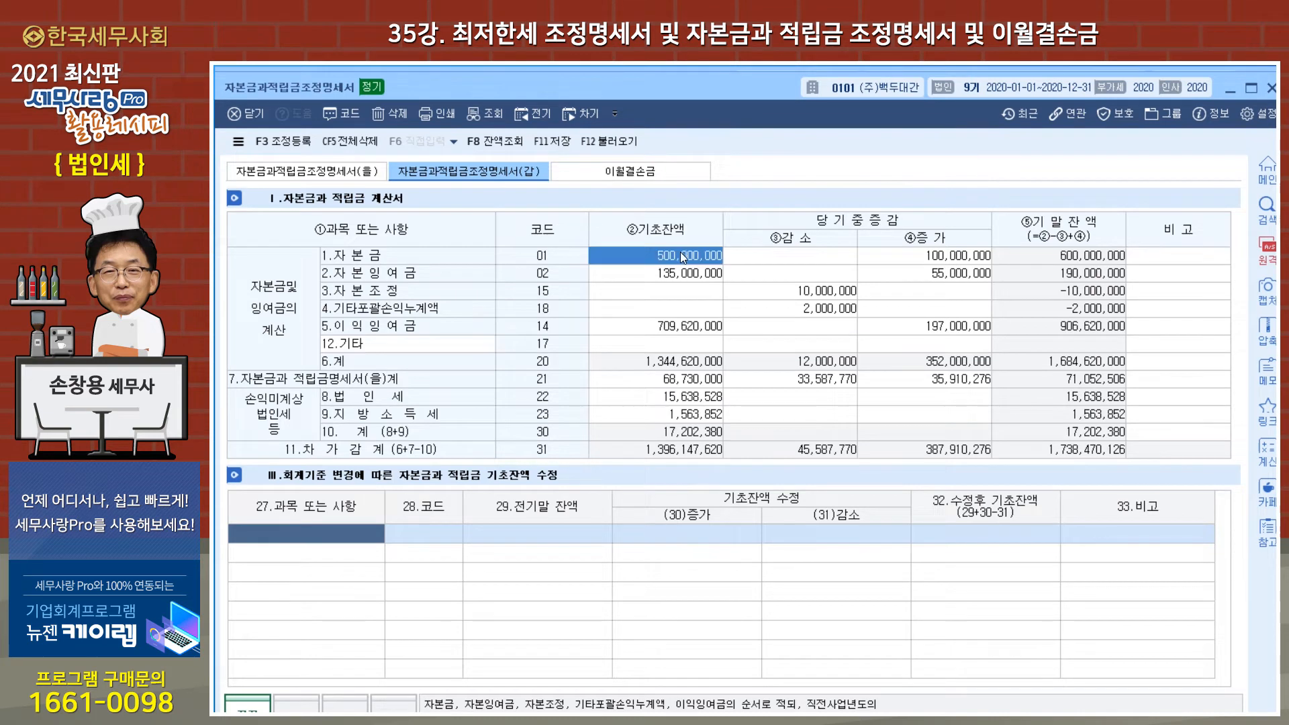
click(961, 260)
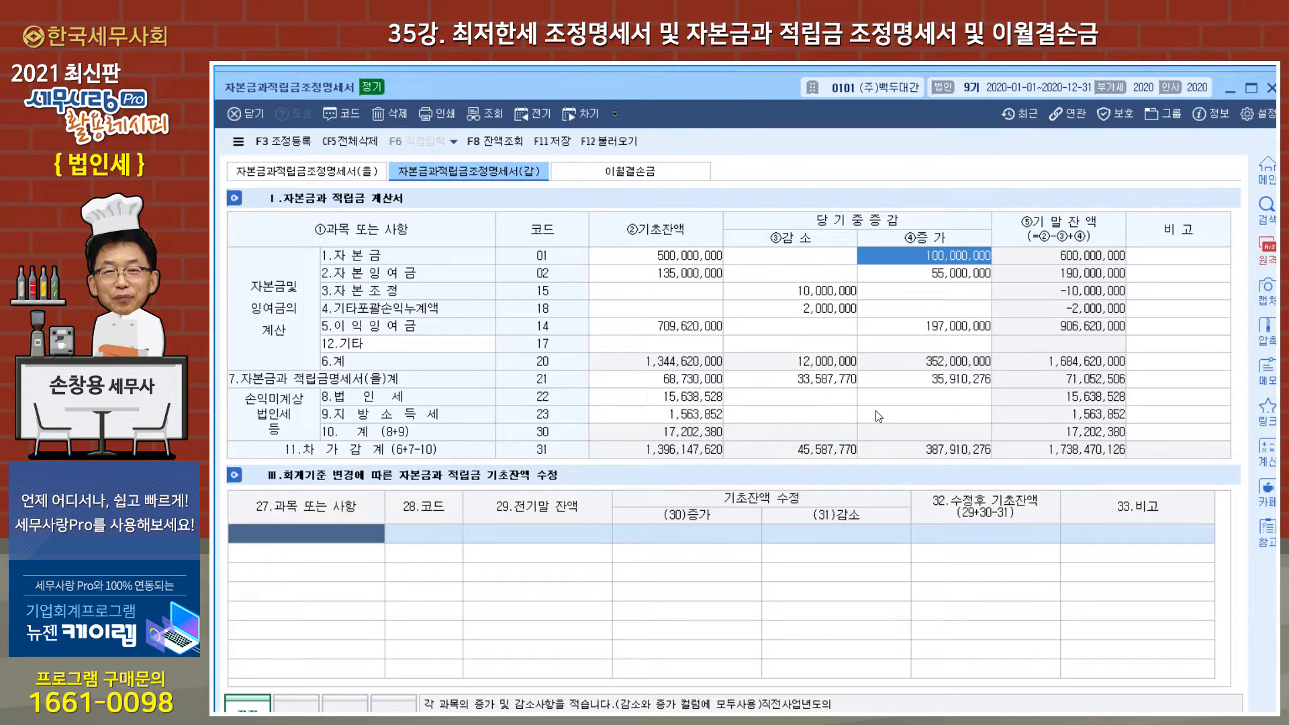
Reload the carried-forward loss (이월결손금) page and compare it with the prior-year statement's 이월결손금 page.
click(632, 173)
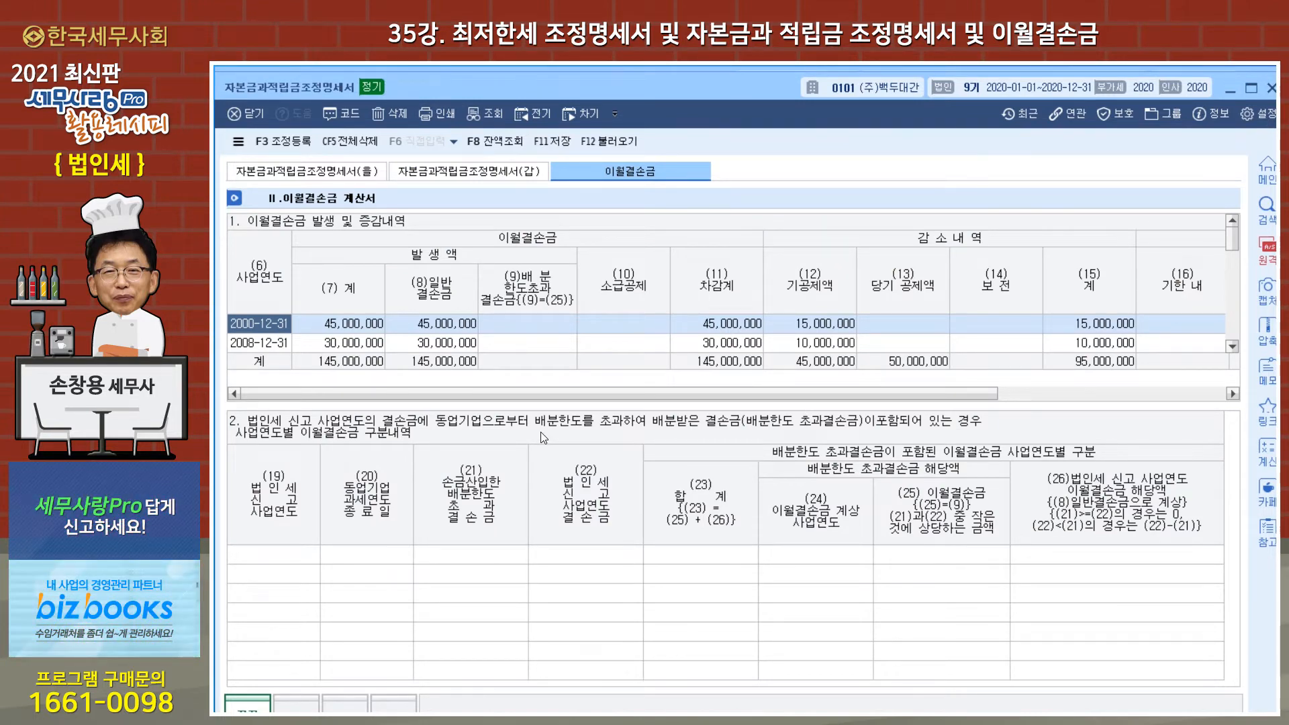
click(606, 142)
click(727, 458)
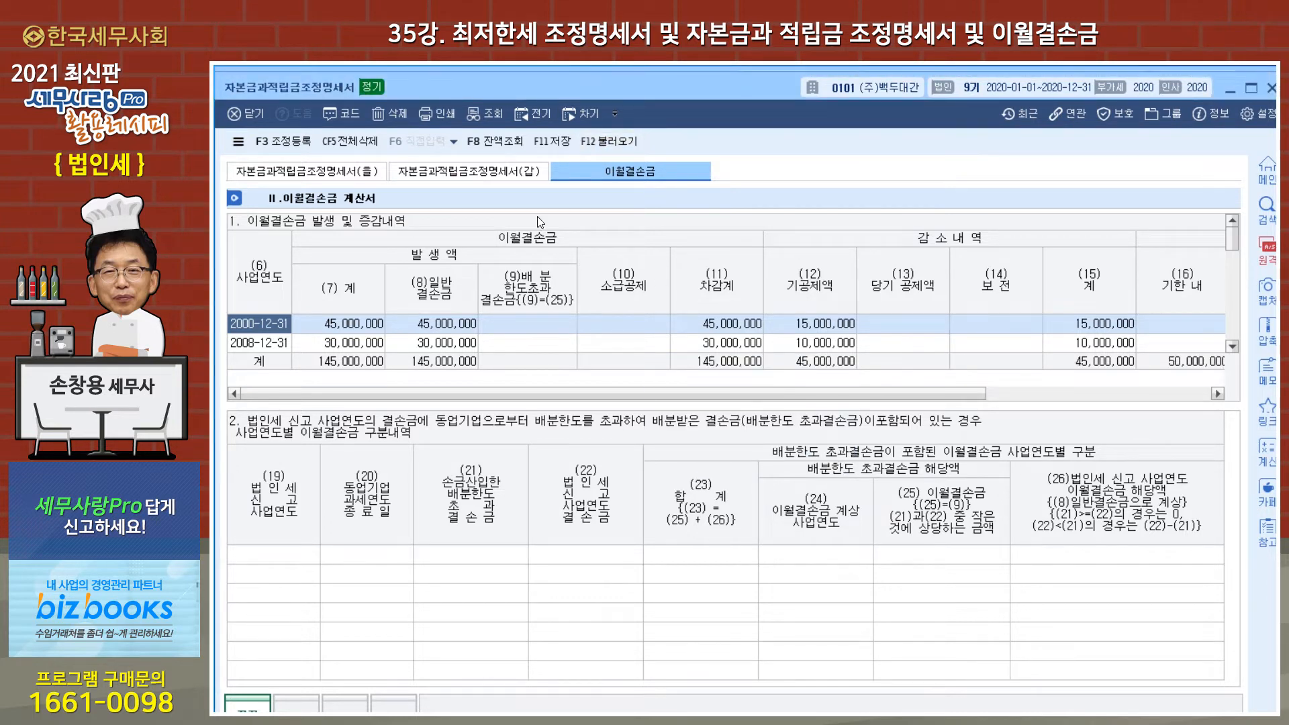
click(537, 112)
click(641, 209)
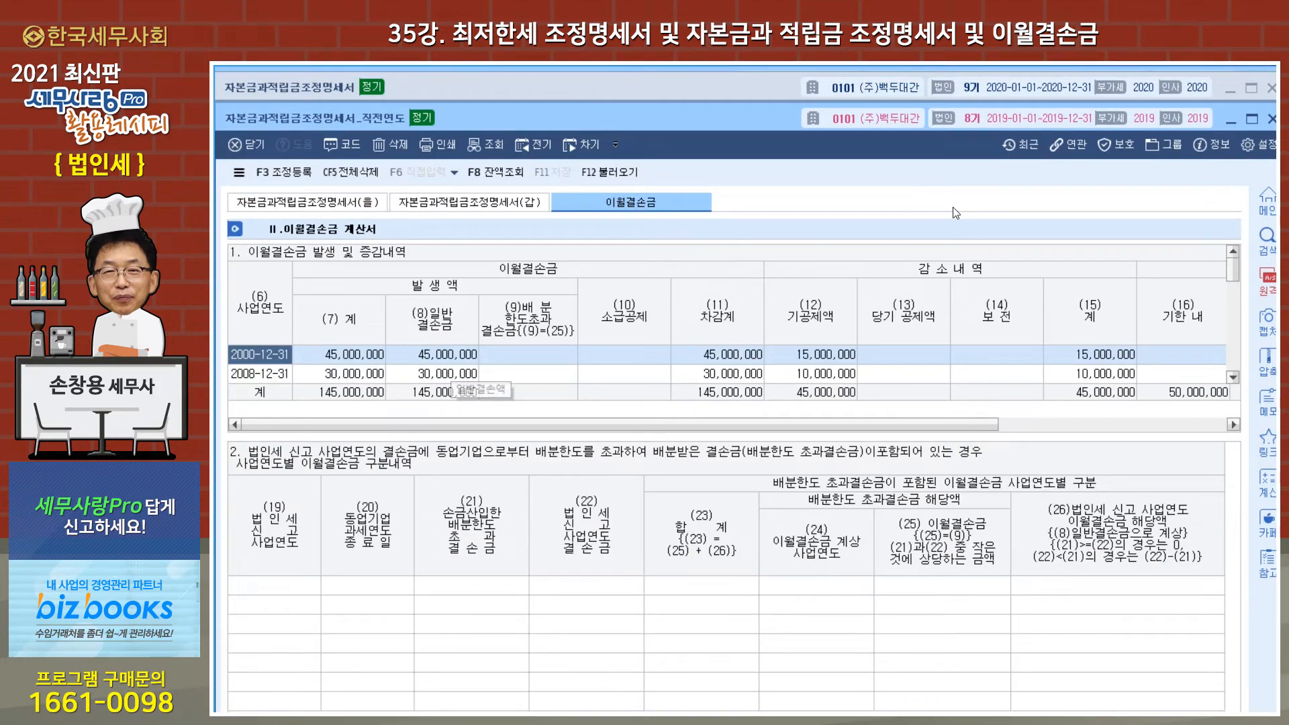
click(1270, 119)
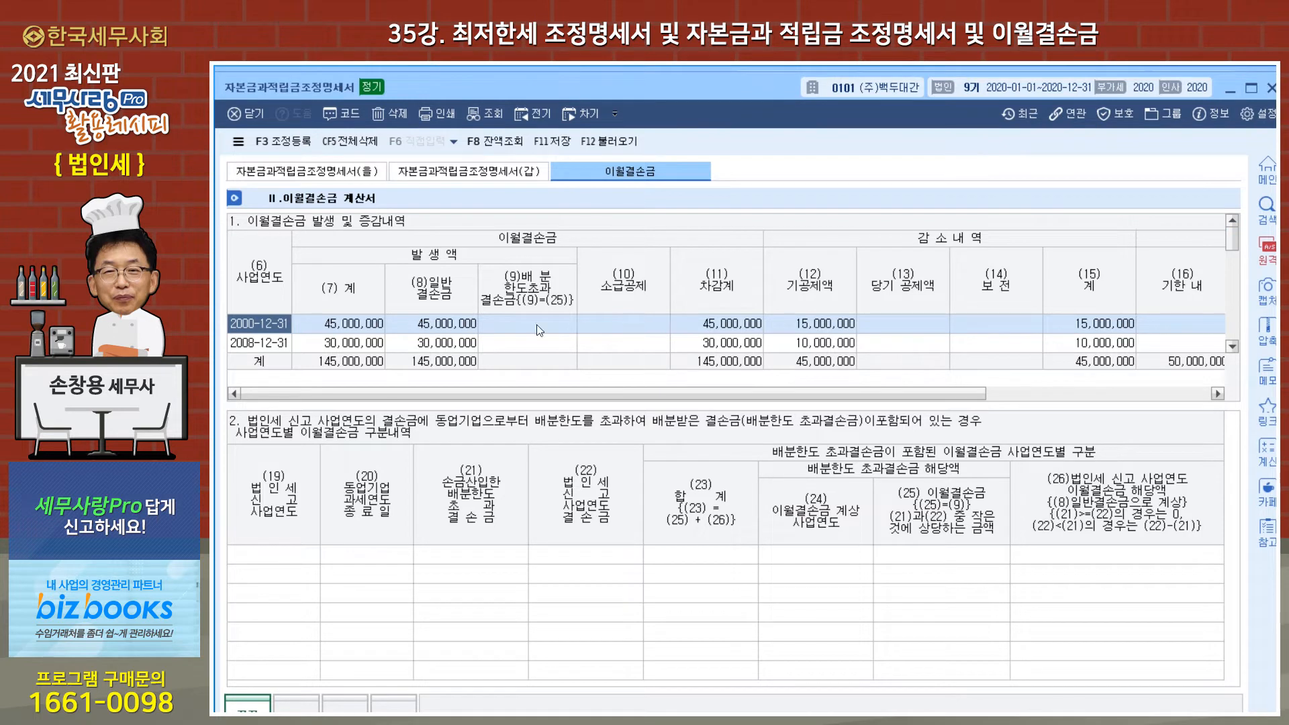
Enter 50,000,000 as the current-year deduction (당기 공제액) for the 2017-12-31 carried-forward loss and save the statement.
click(1010, 344)
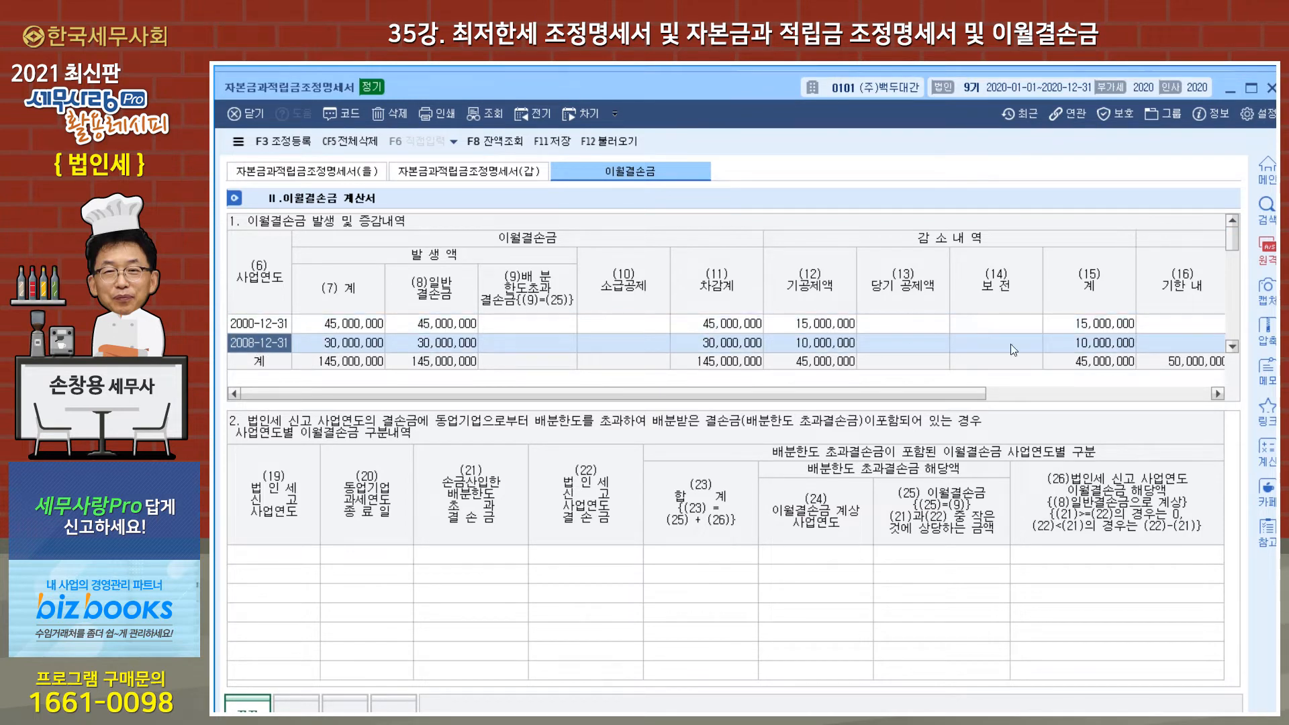
click(1231, 346)
click(1231, 346)
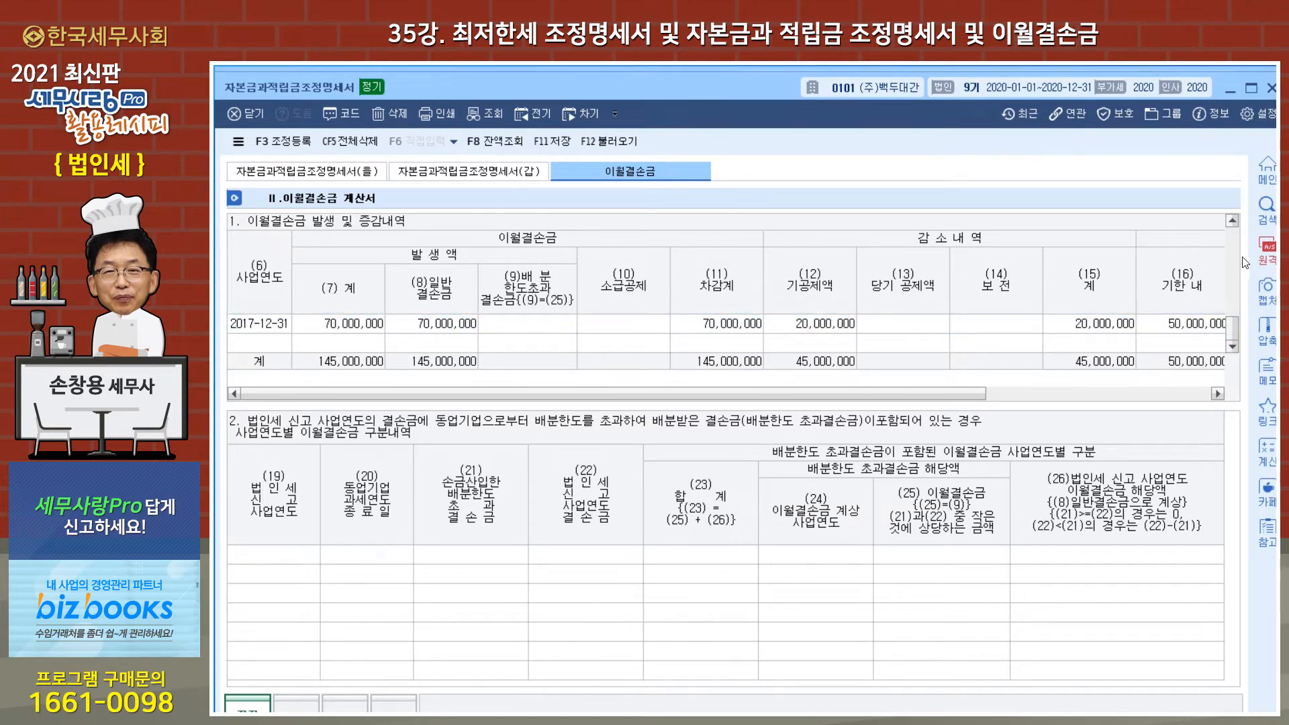
scroll(1234, 342, up, 2)
drag(1245, 275, 1240, 325)
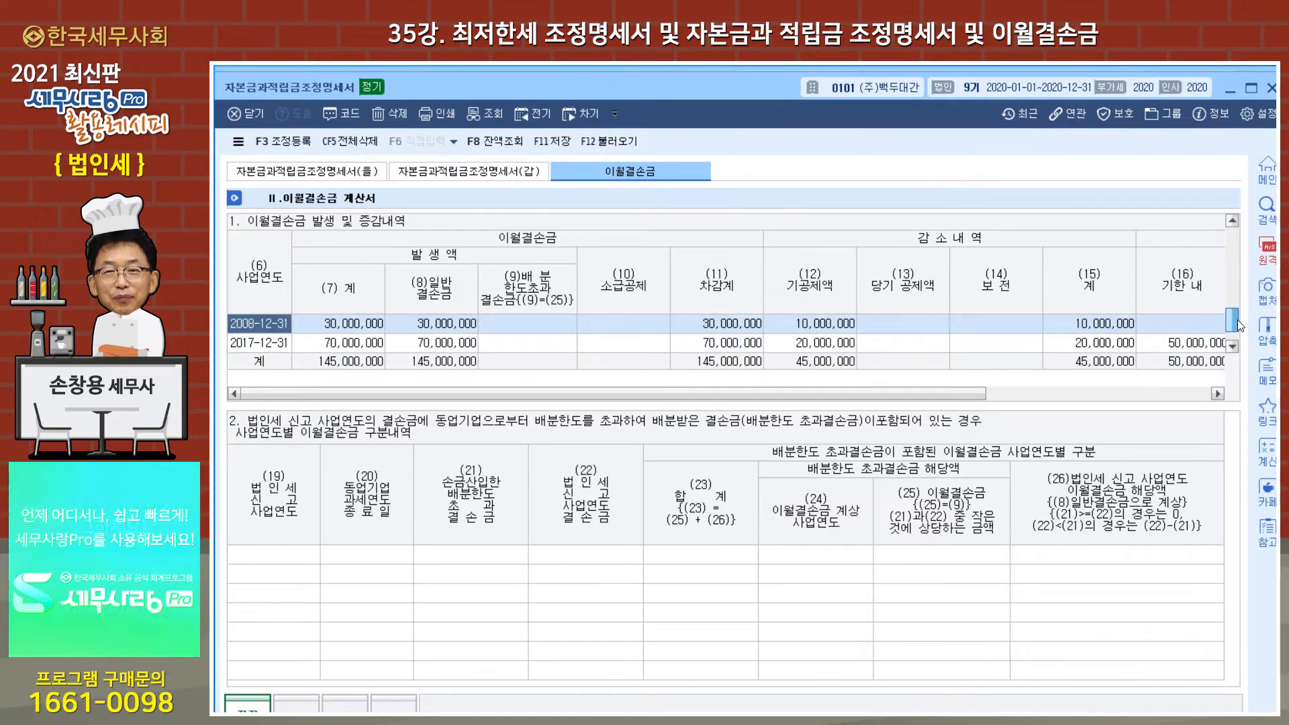
click(255, 342)
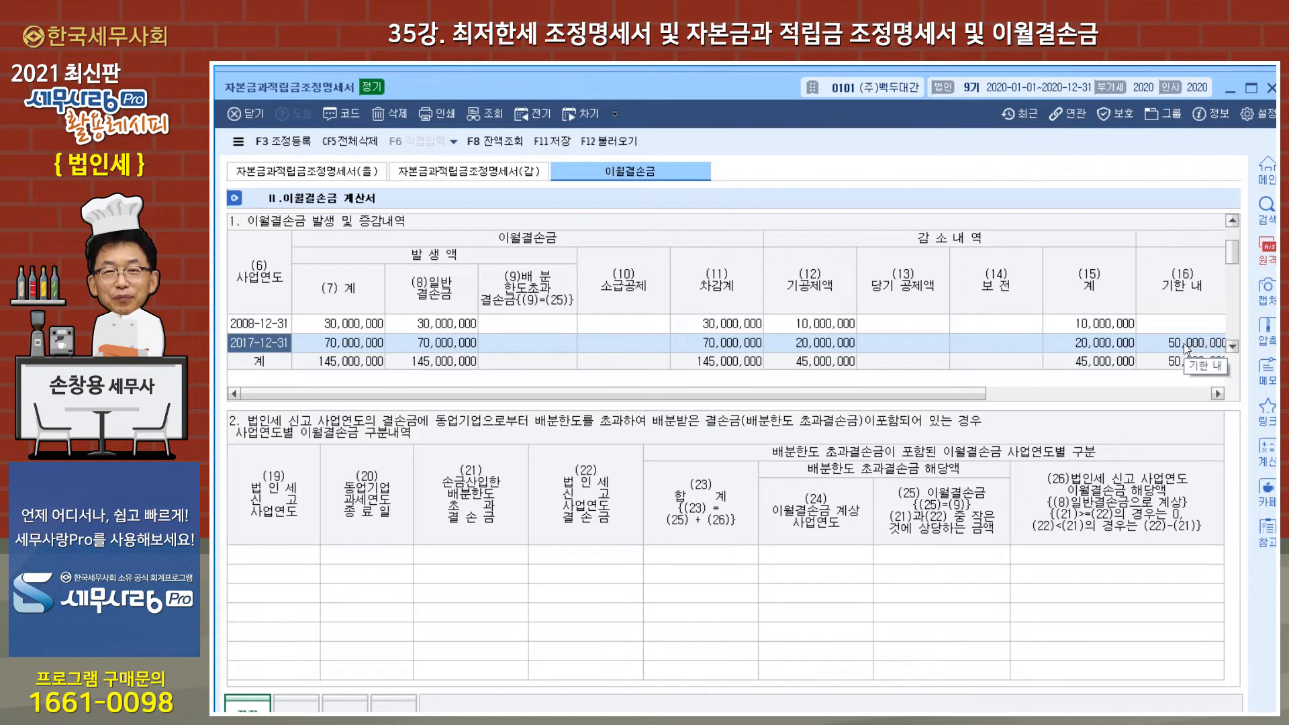
click(910, 344)
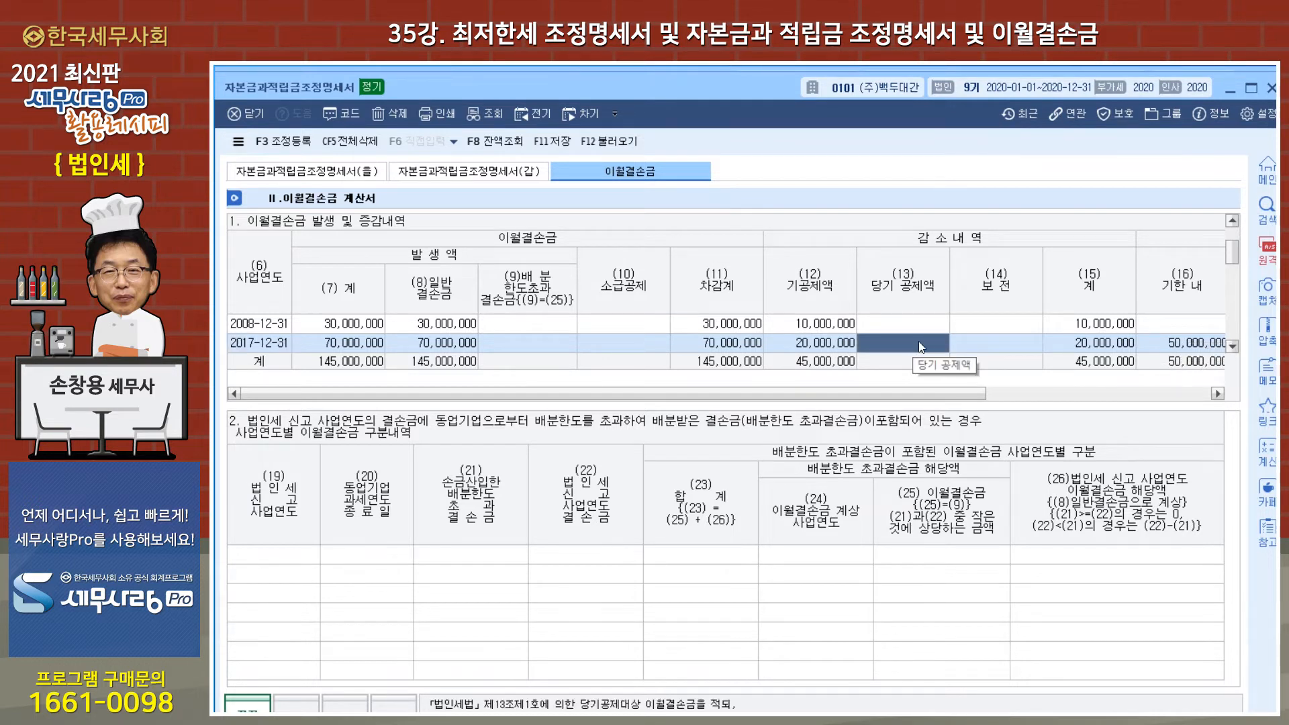
text(50000000)
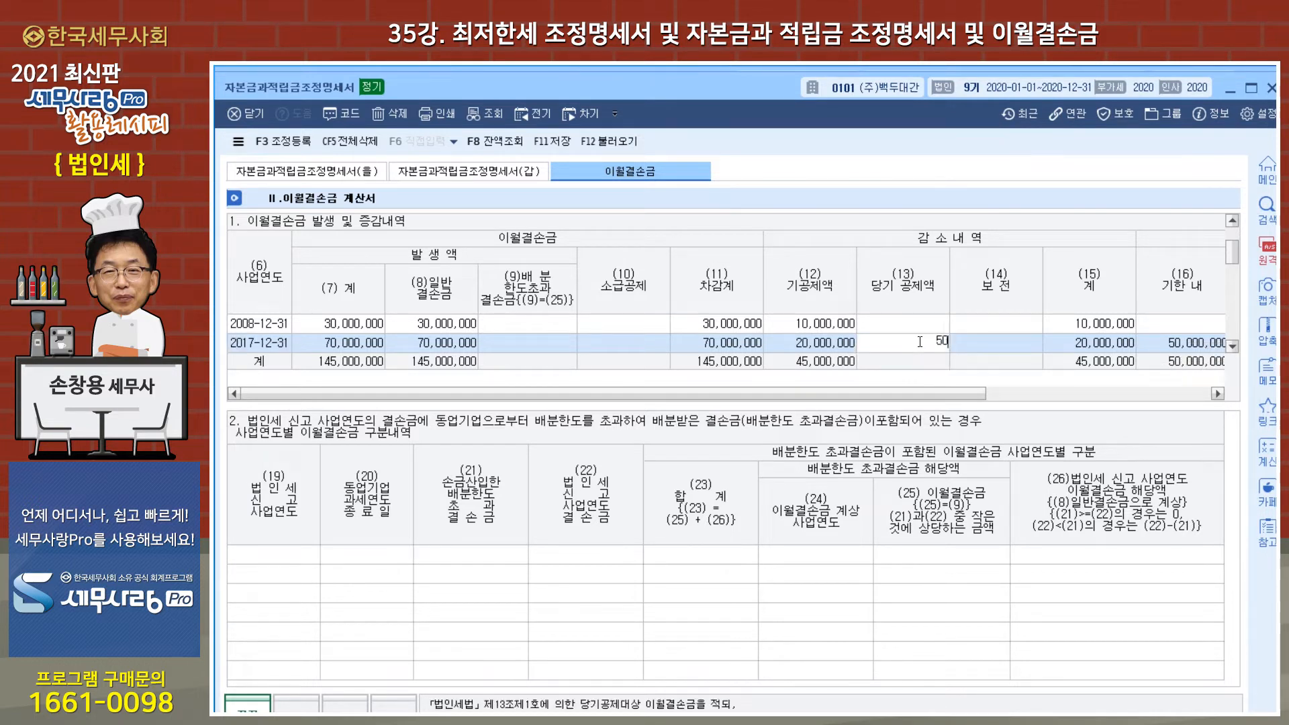
key(Return)
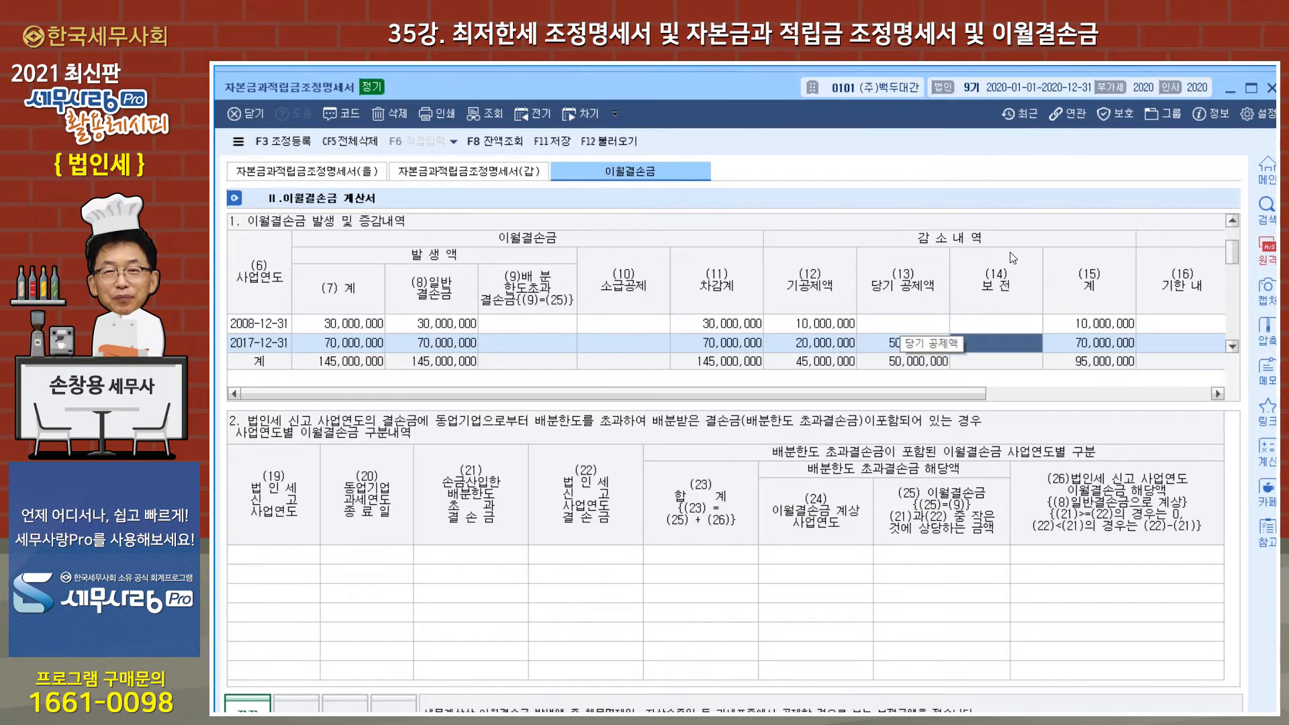
click(554, 141)
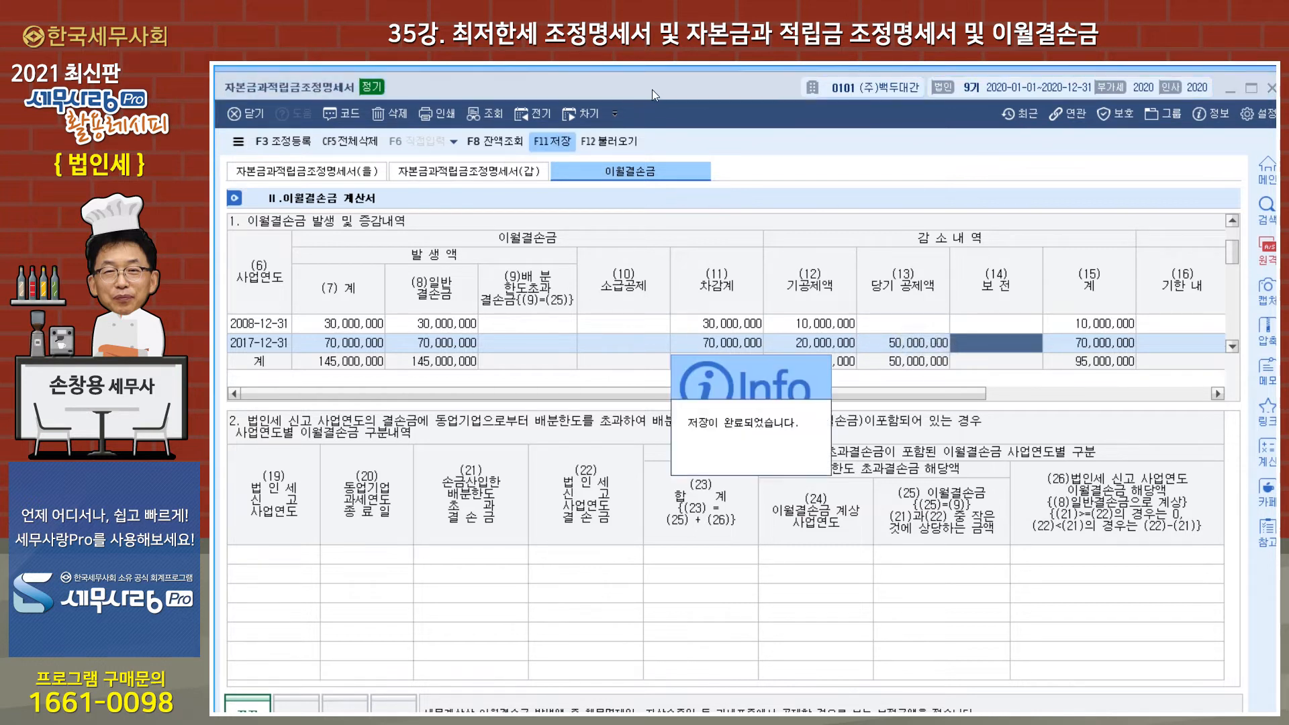
key(Escape)
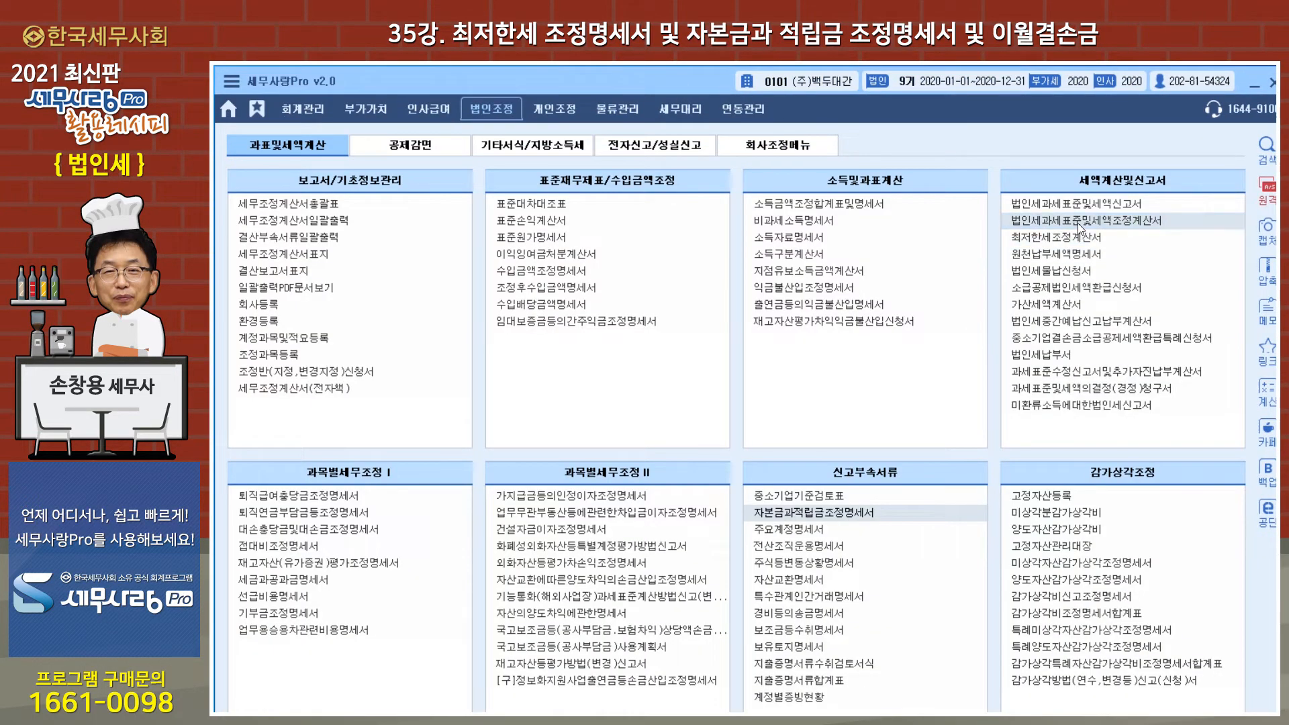
Open 법인세과세표준및세액조정계산서, reload its marked items from the related forms, and check item 109 이월결손금.
click(1077, 222)
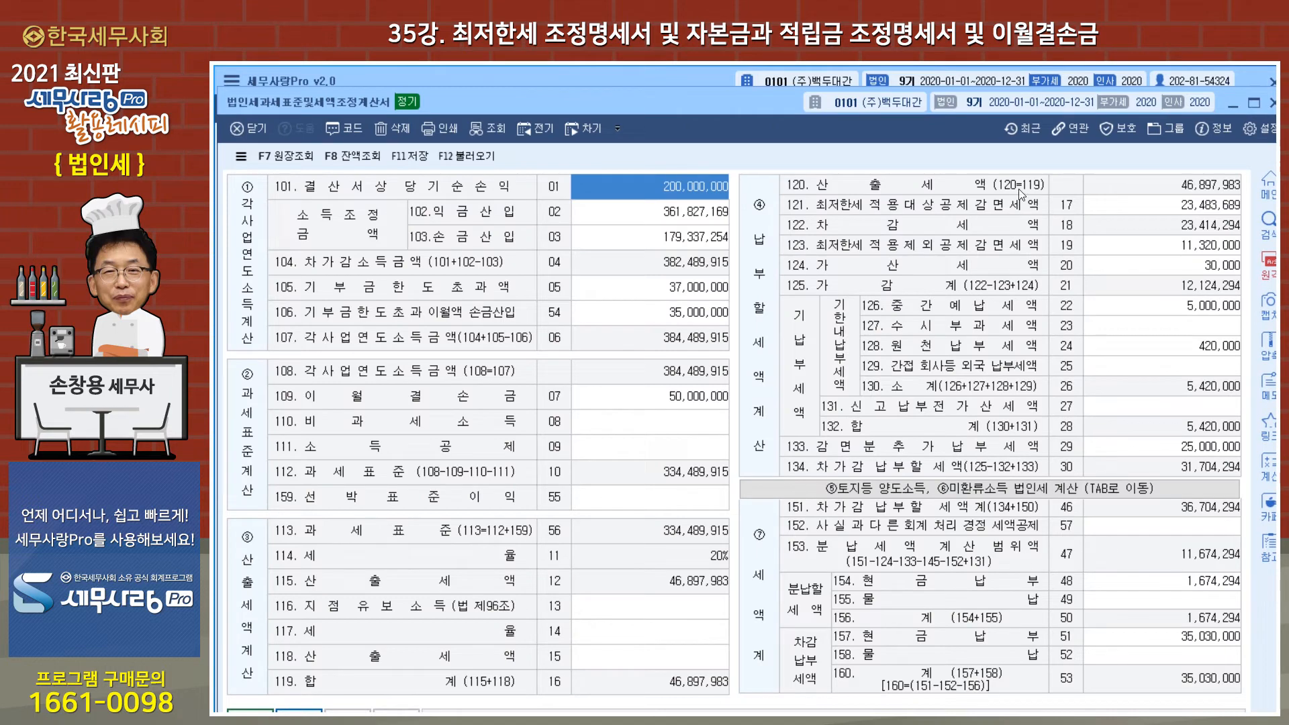
click(462, 153)
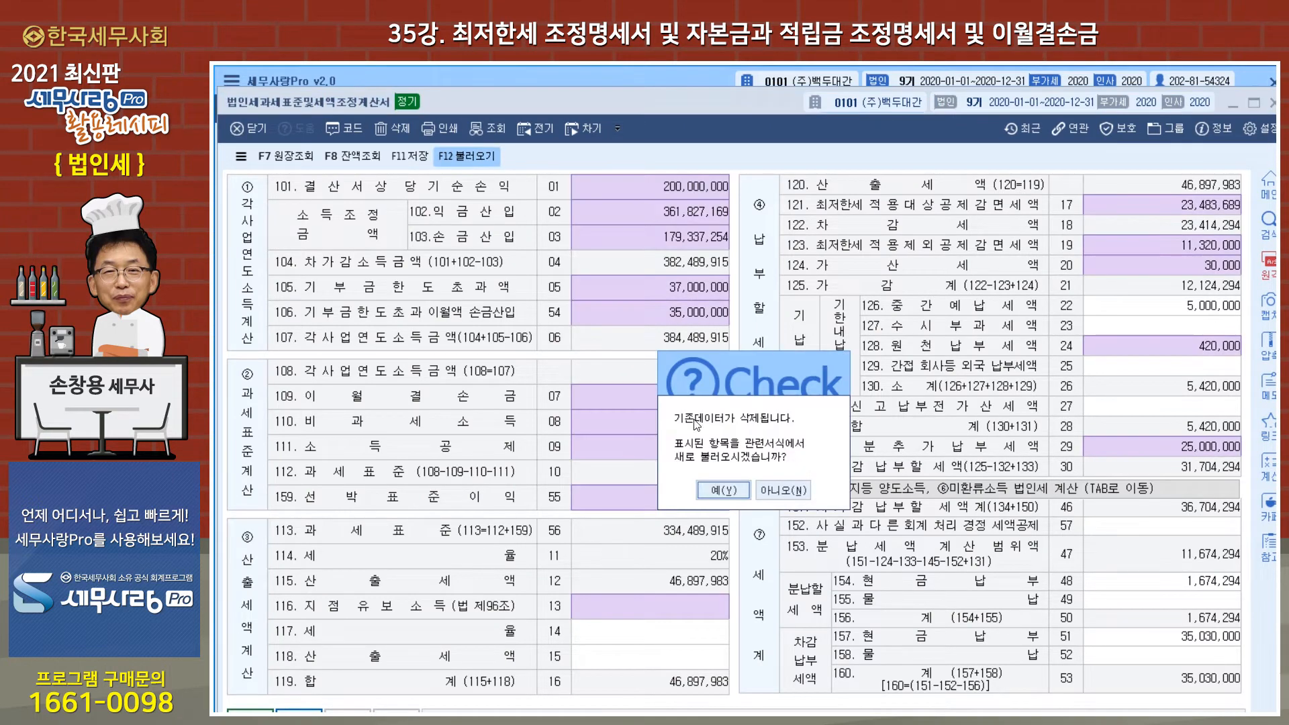
click(723, 490)
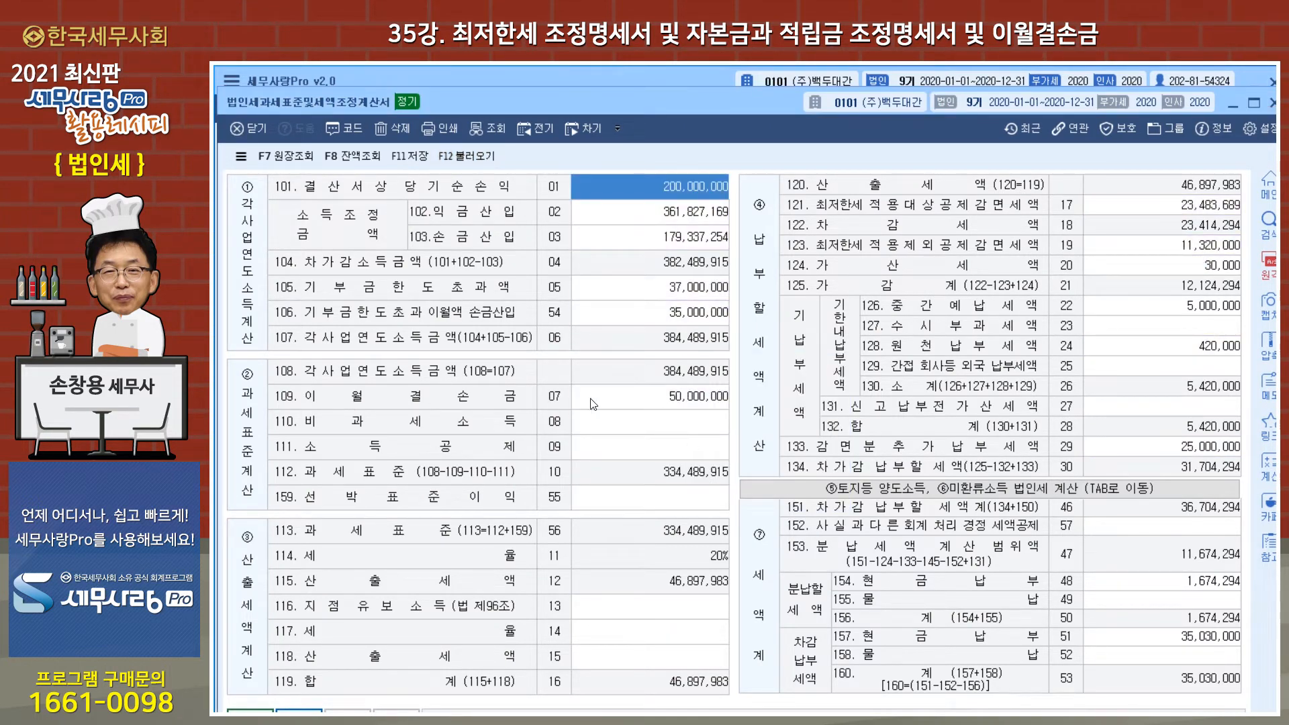
click(632, 397)
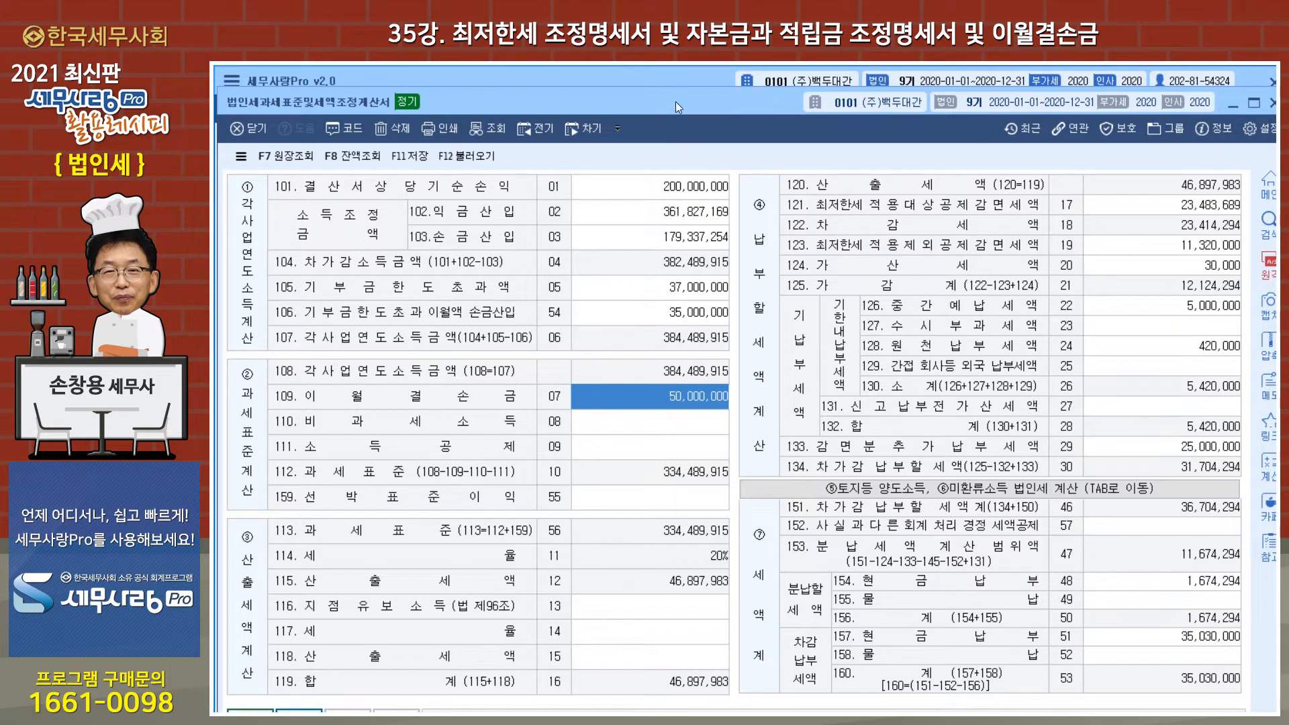
Clear the 2017-12-31 row's 당기 공제액 in 자본금과적립금조정명세서, save, and return to 법인세과세표준및세액조정계산서.
key(alt+Tab)
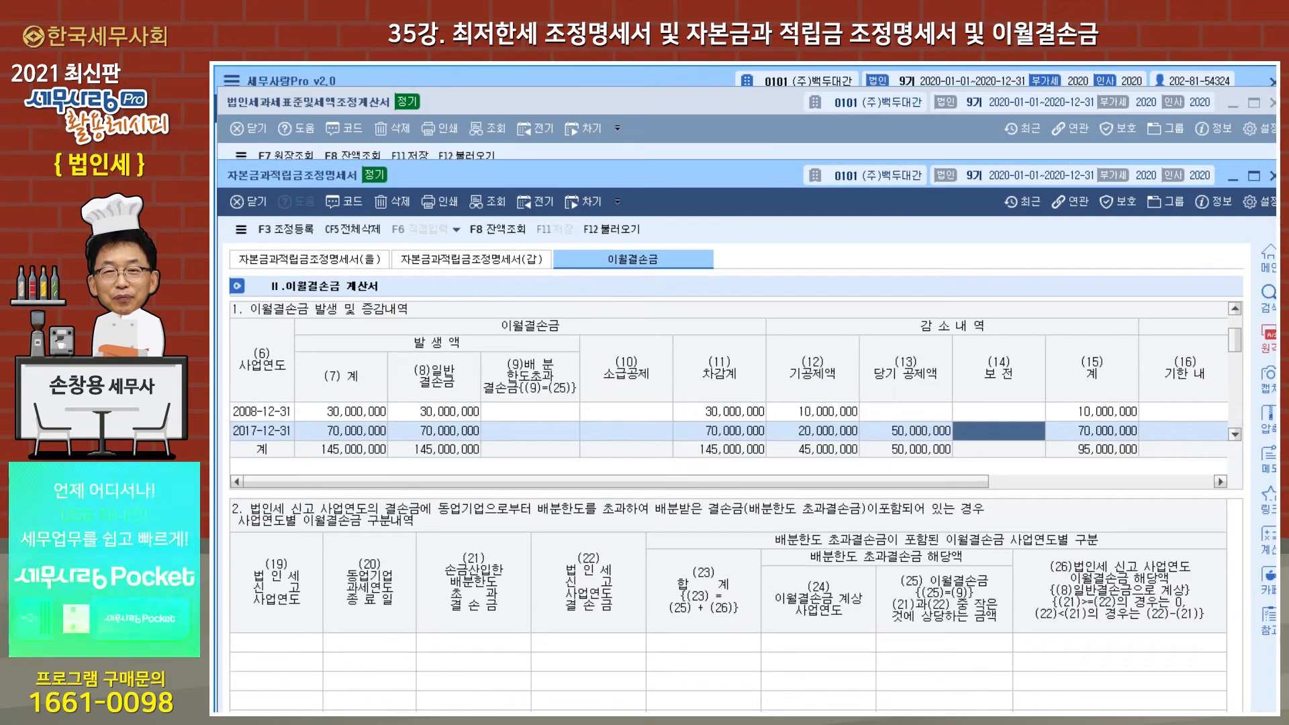
click(905, 433)
key(Delete)
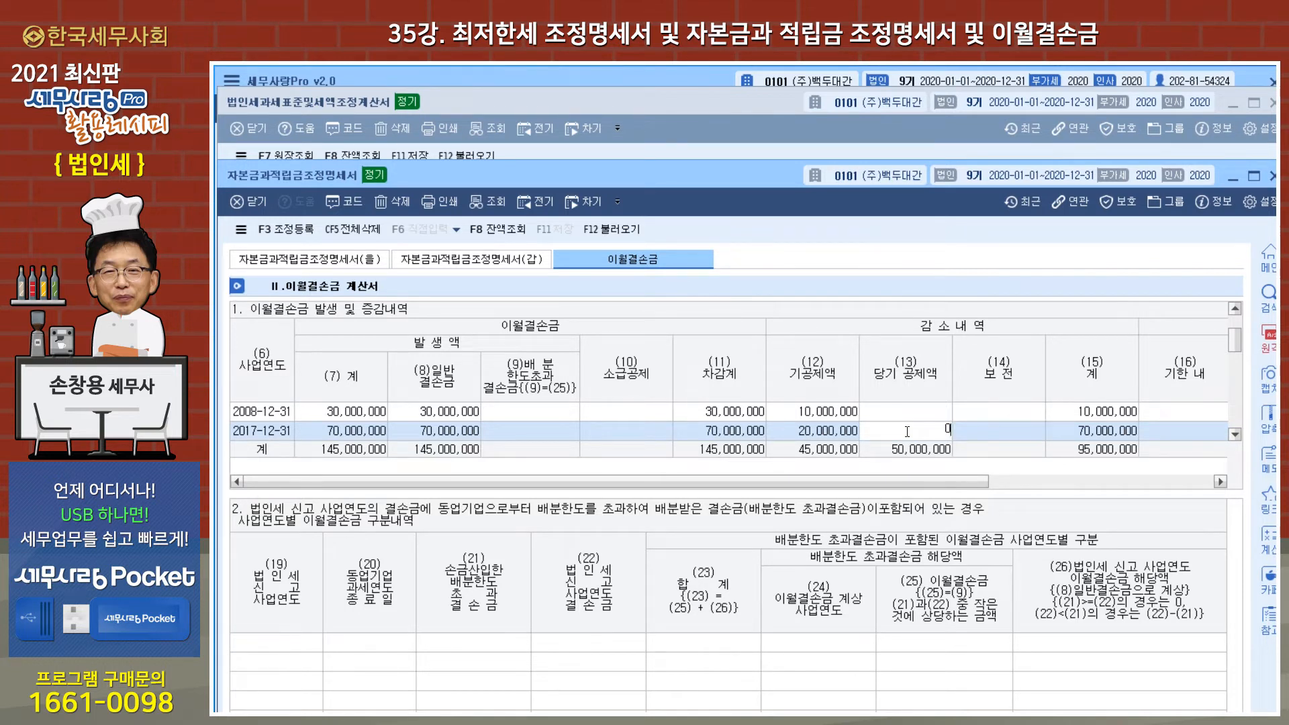
key(Return)
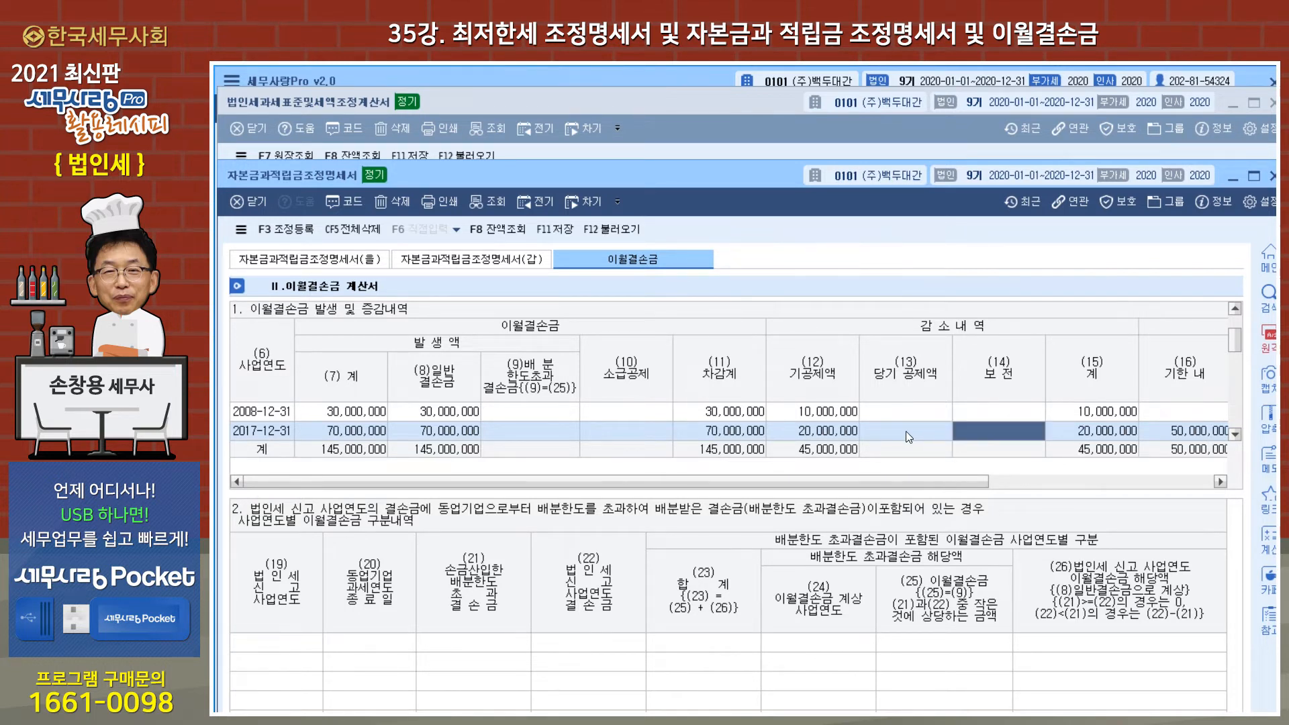
click(551, 230)
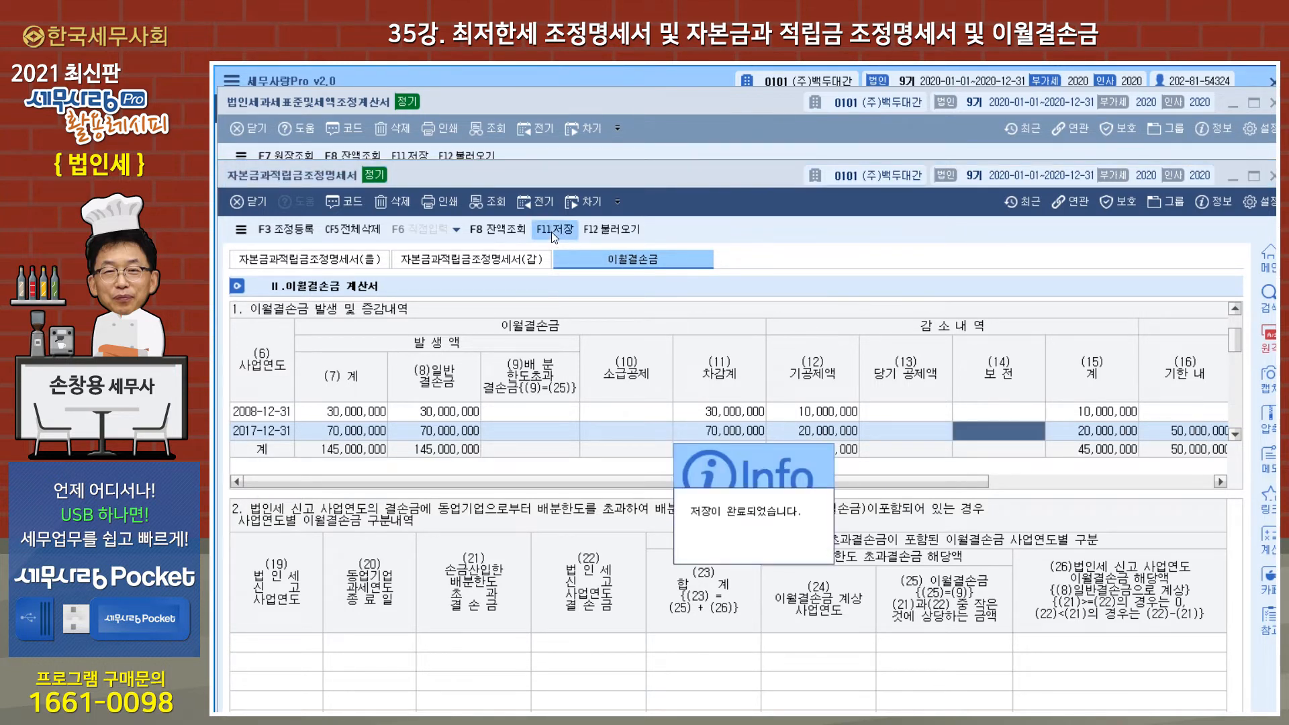
click(644, 118)
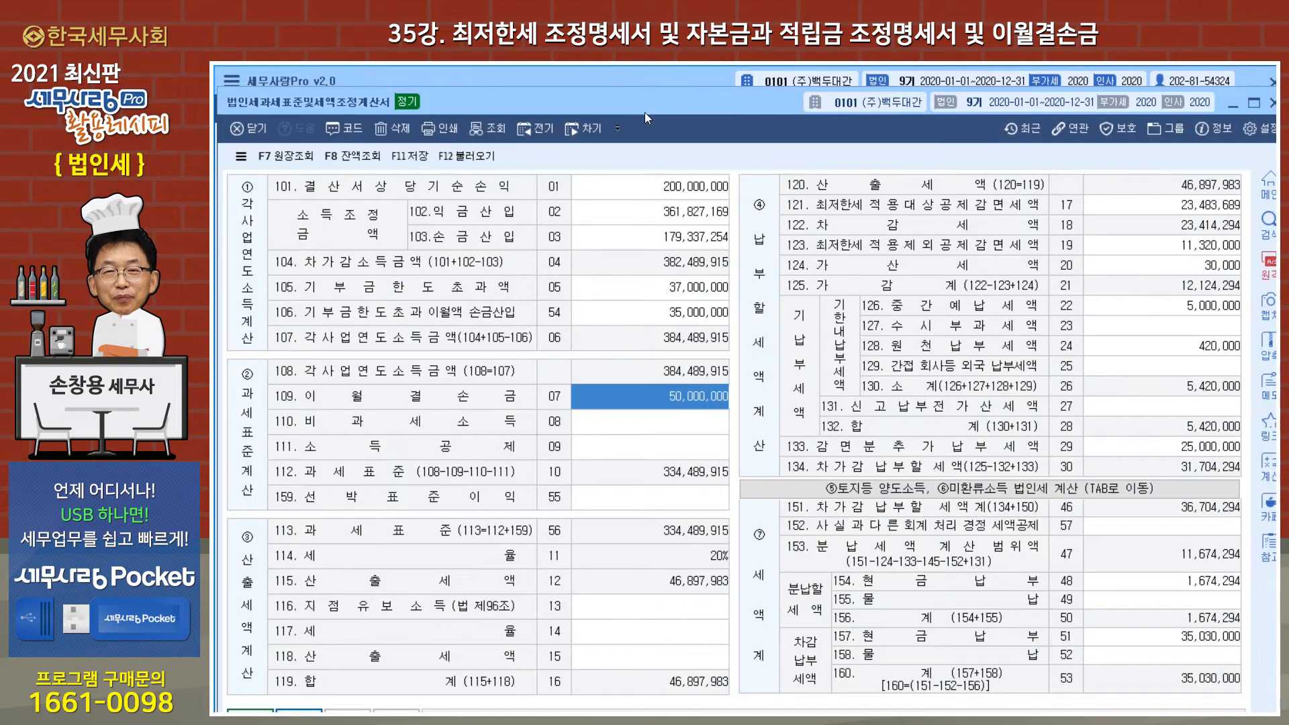
Reload the marked items of 법인세과세표준및세액조정계산서 from the related forms and return to 자본금과적립금조정명세서.
click(474, 159)
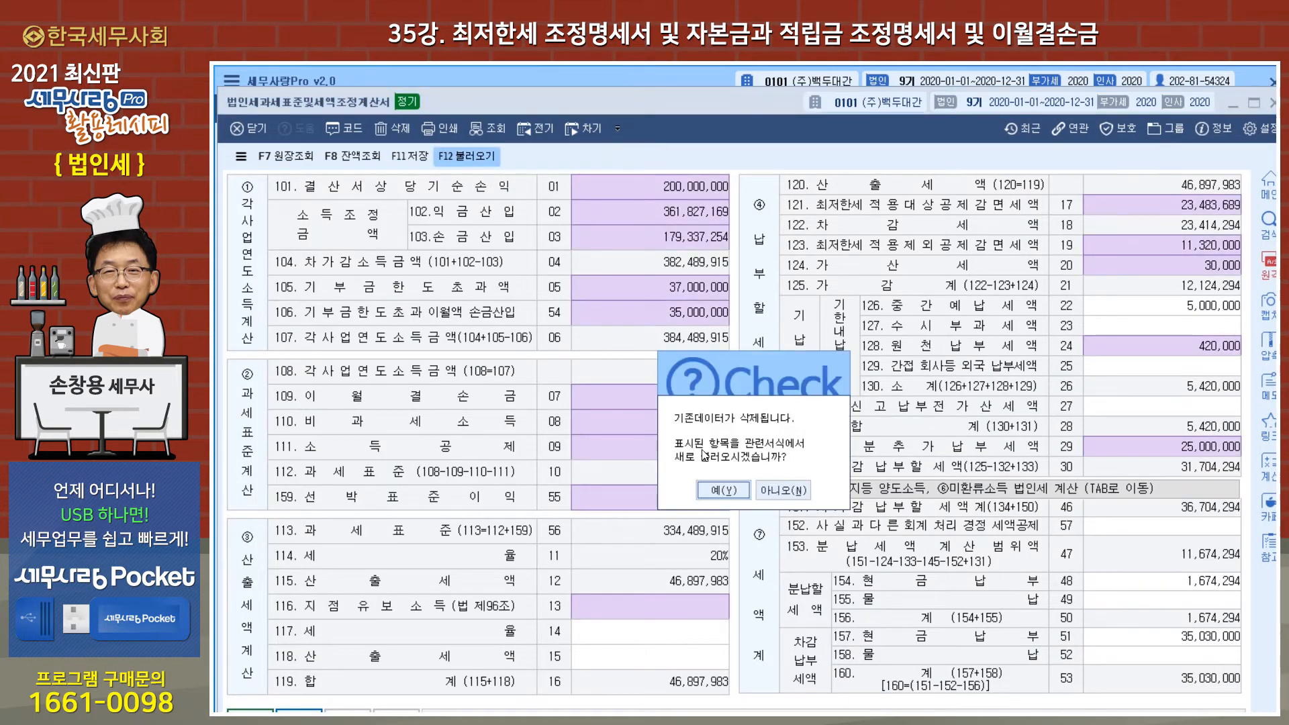
click(718, 497)
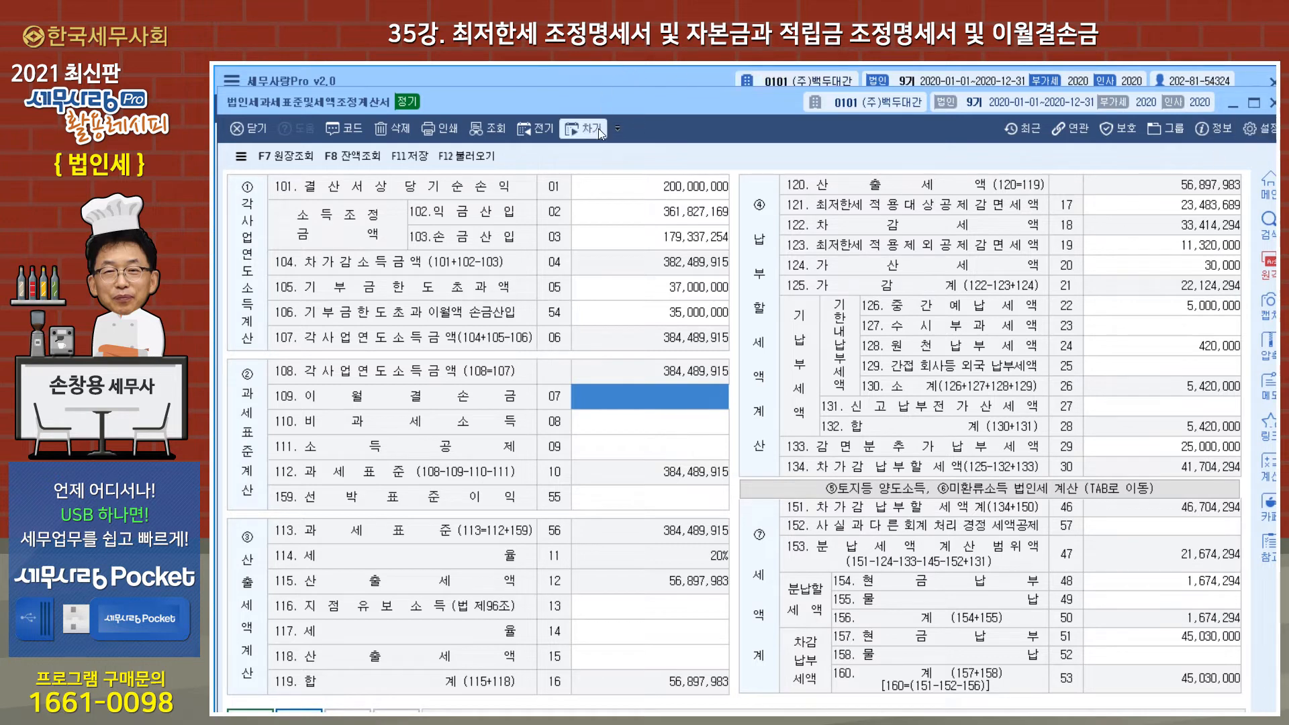
key(alt+Tab)
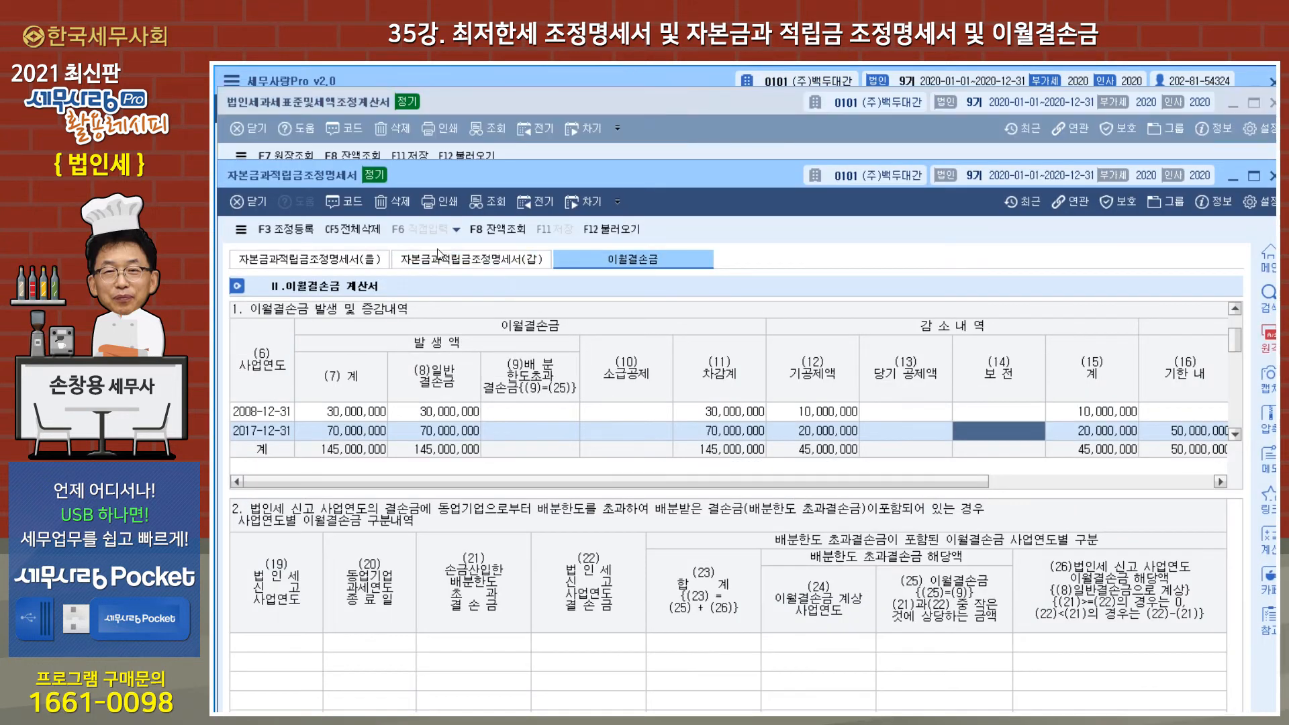
Enter 50,000,000 as the 2017-12-31 row's 당기 공제액 on the 이월결손금 page, save, and return to 법인세과세표준및세액조정계산서.
click(614, 231)
click(798, 547)
click(902, 438)
text(50000000)
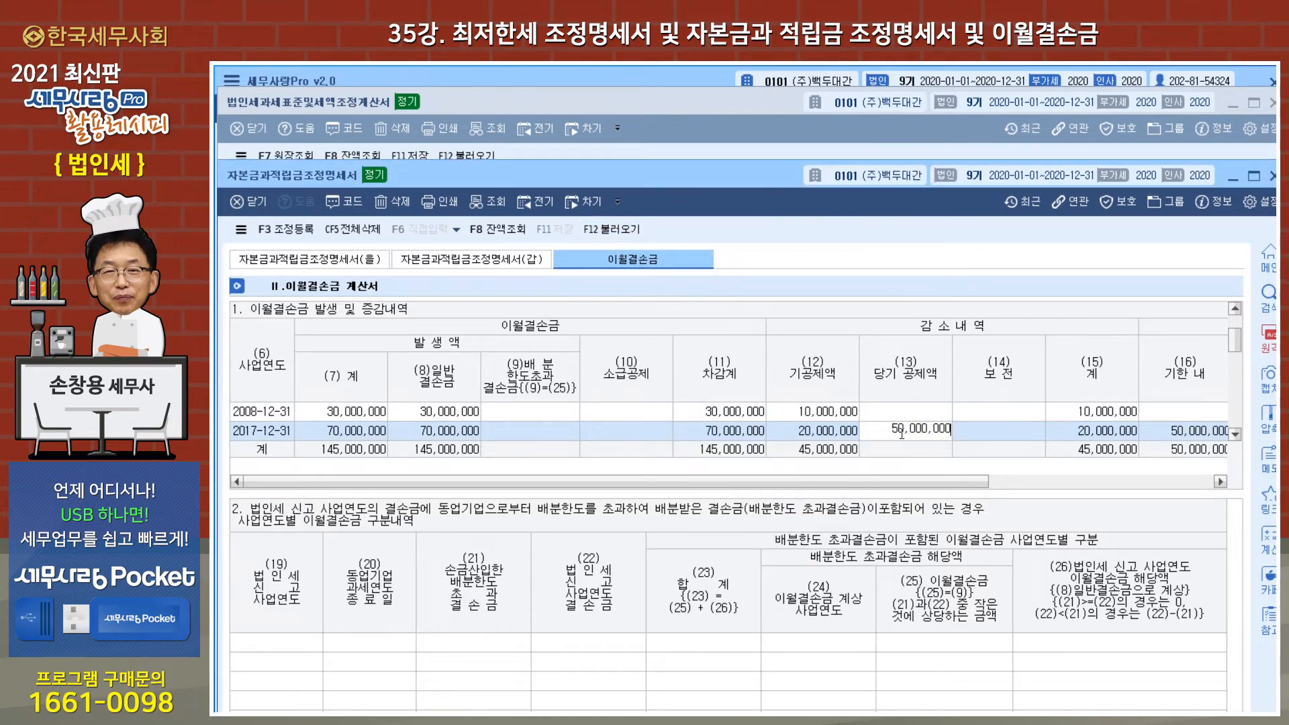
key(Return)
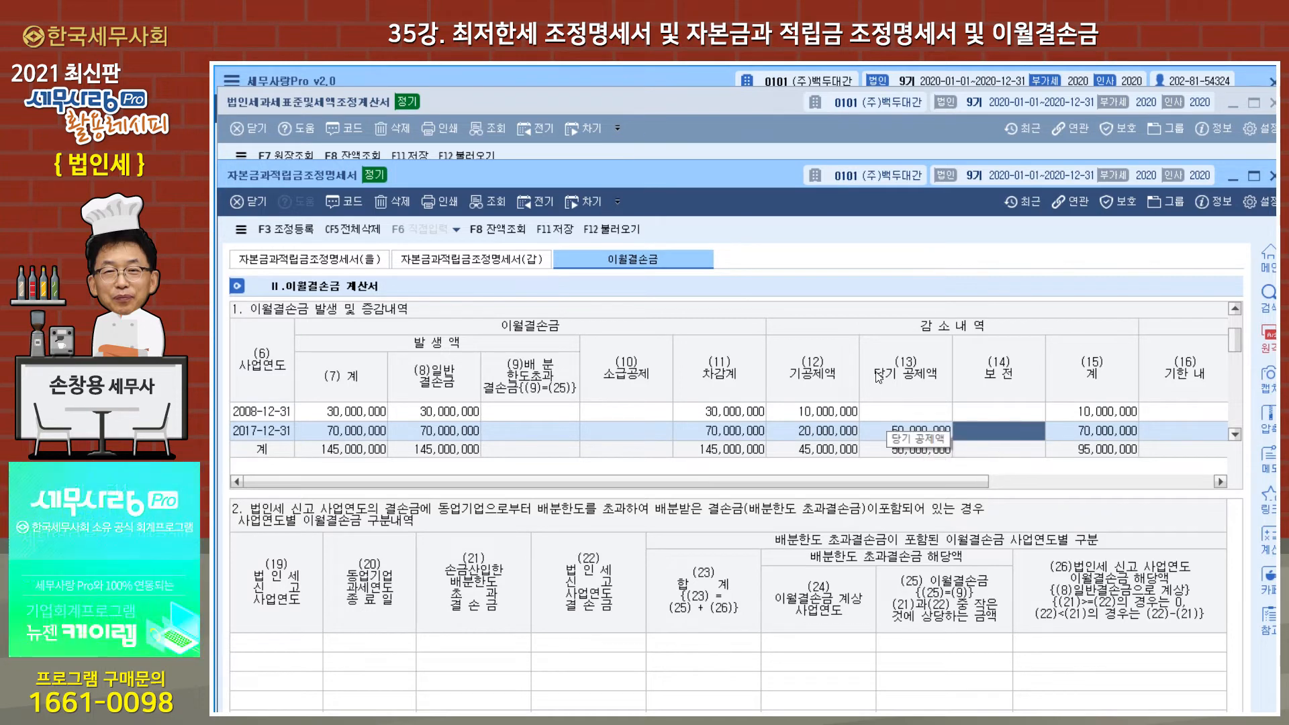
click(553, 229)
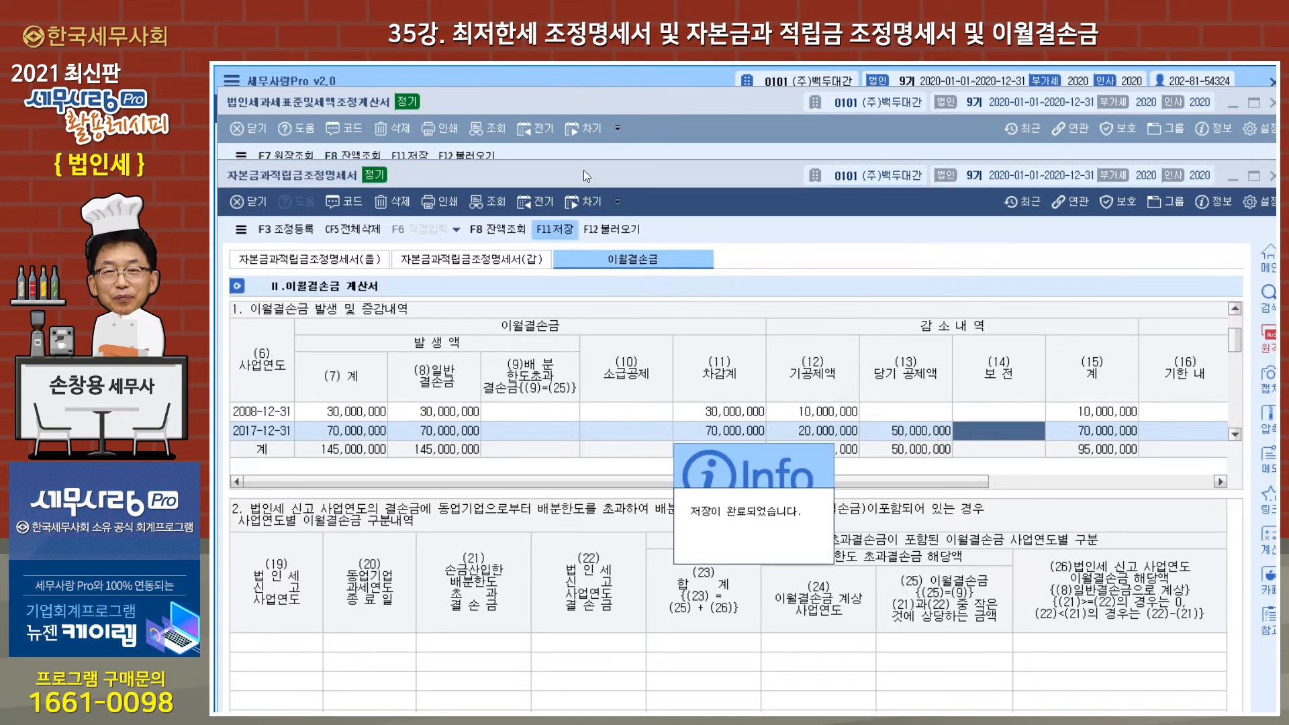
key(Escape)
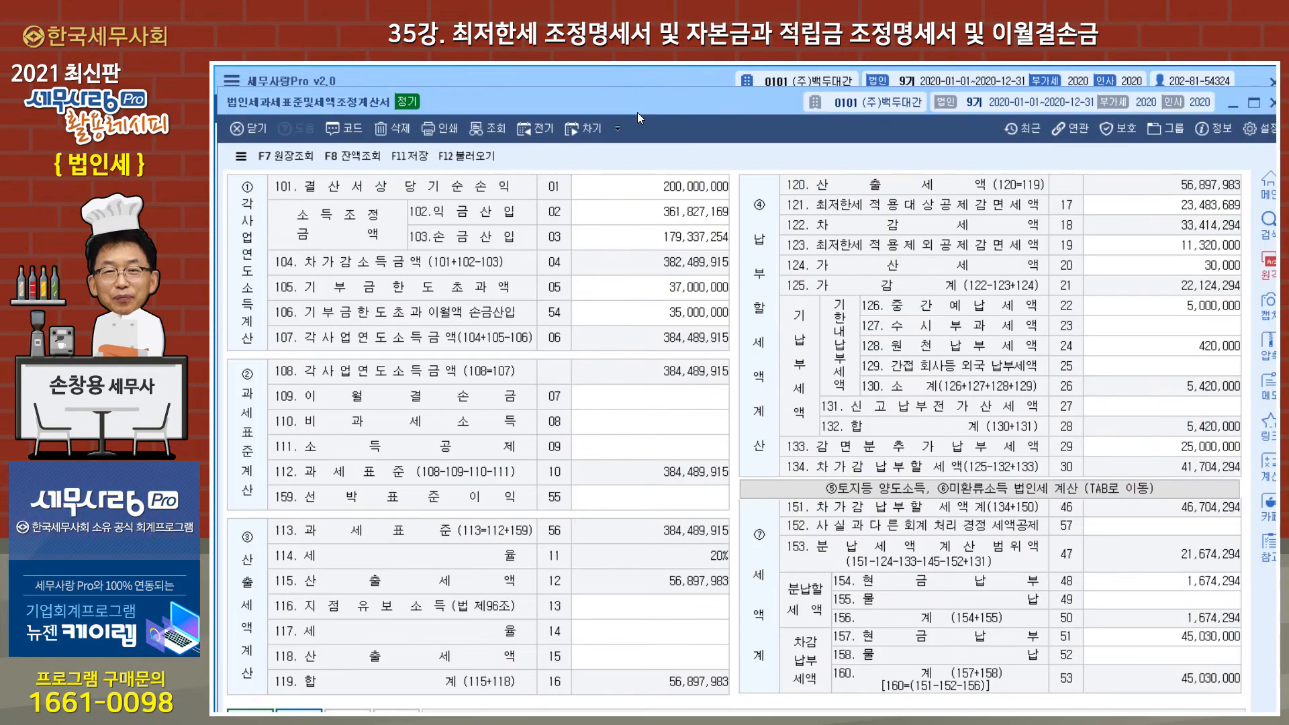
Reload the marked items of 법인세과세표준및세액조정계산서 from the related forms, save it on closing, and close 자본금과적립금조정명세서.
click(475, 155)
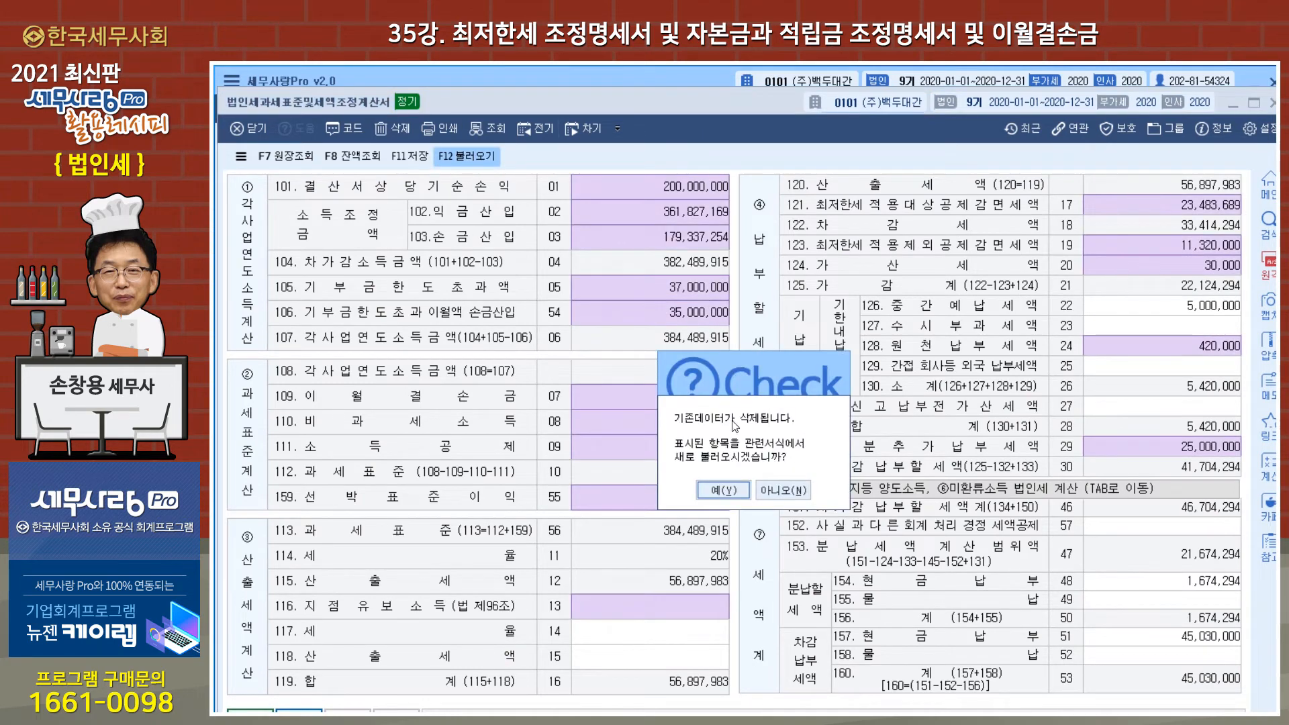
click(723, 488)
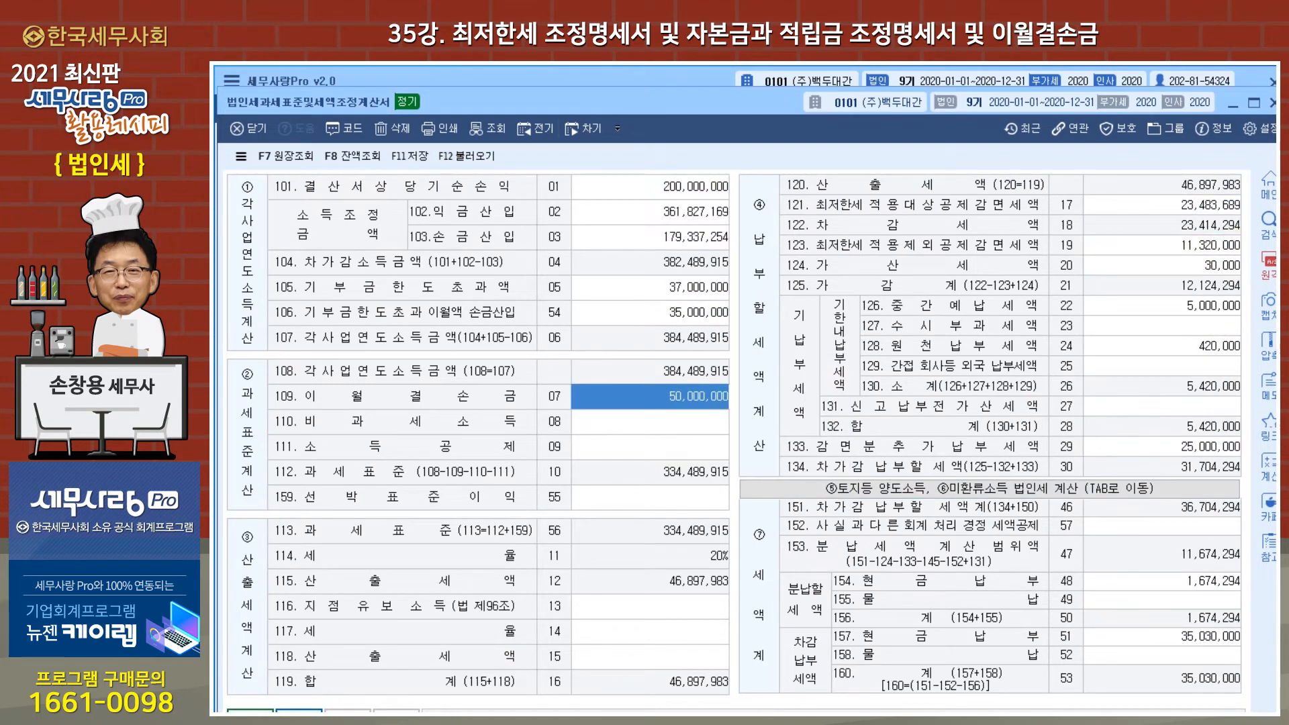
click(1272, 102)
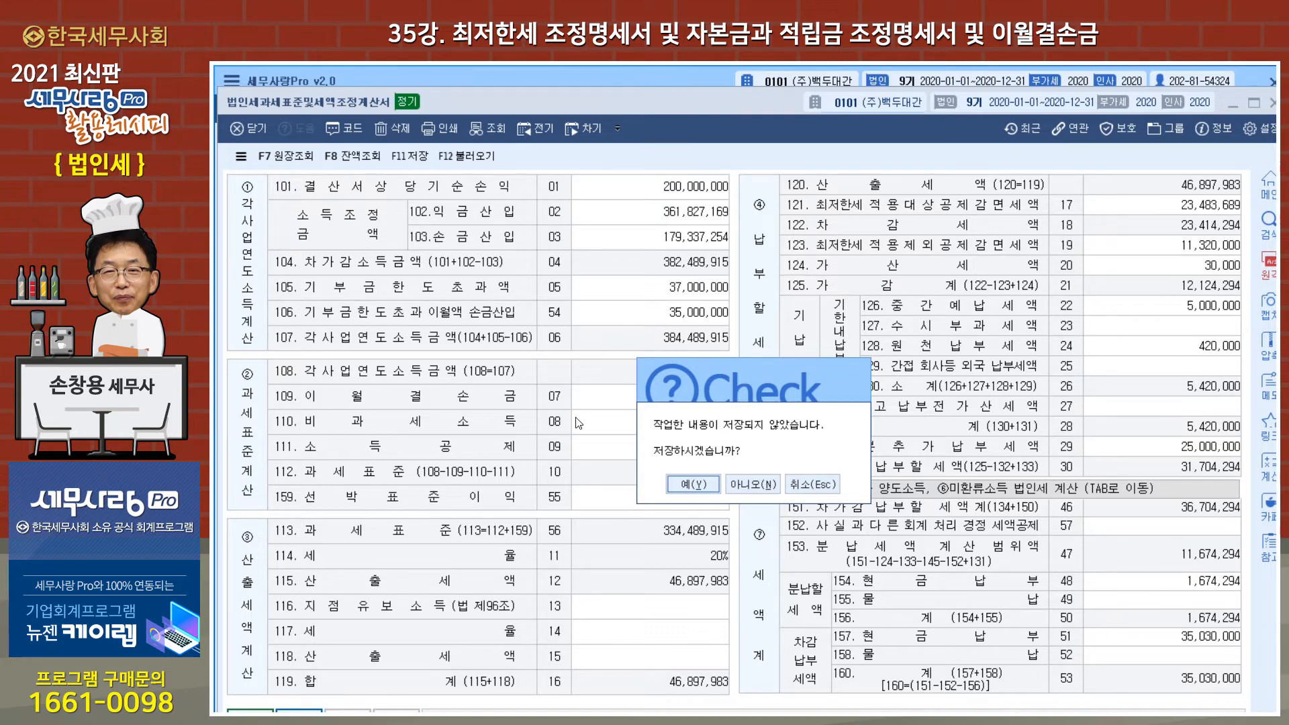
click(691, 484)
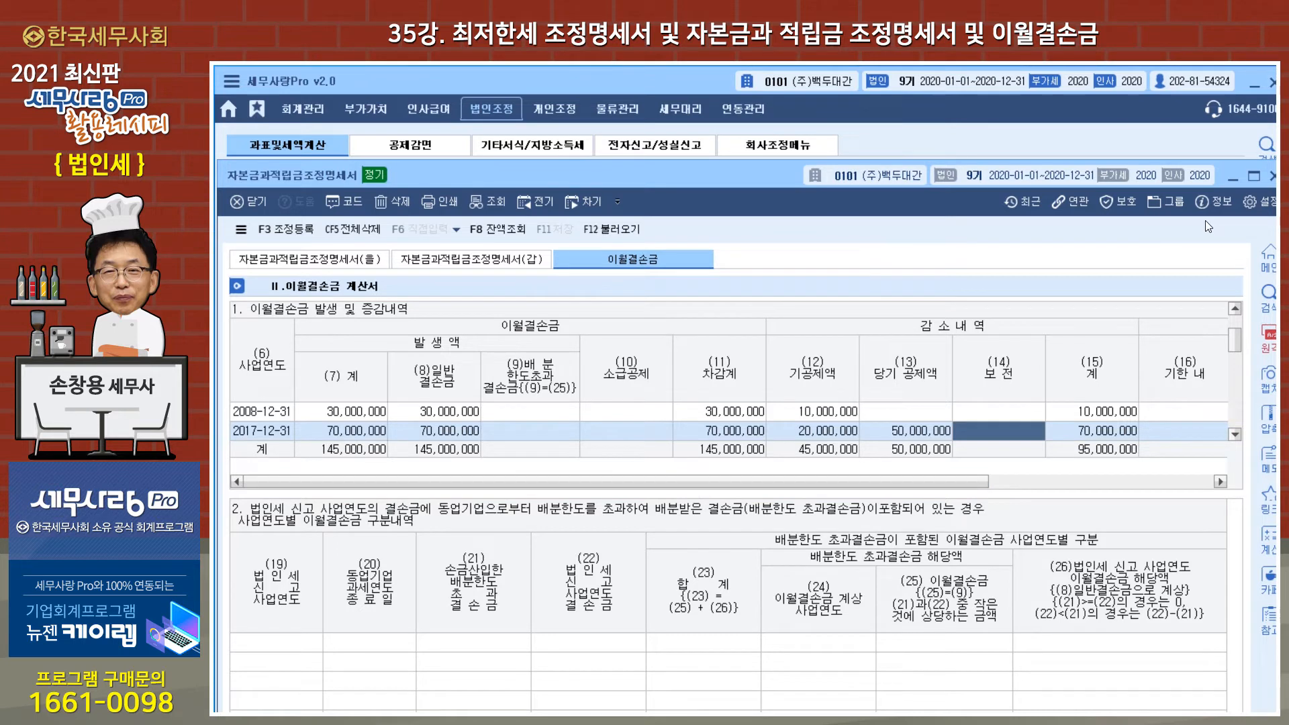
click(1273, 176)
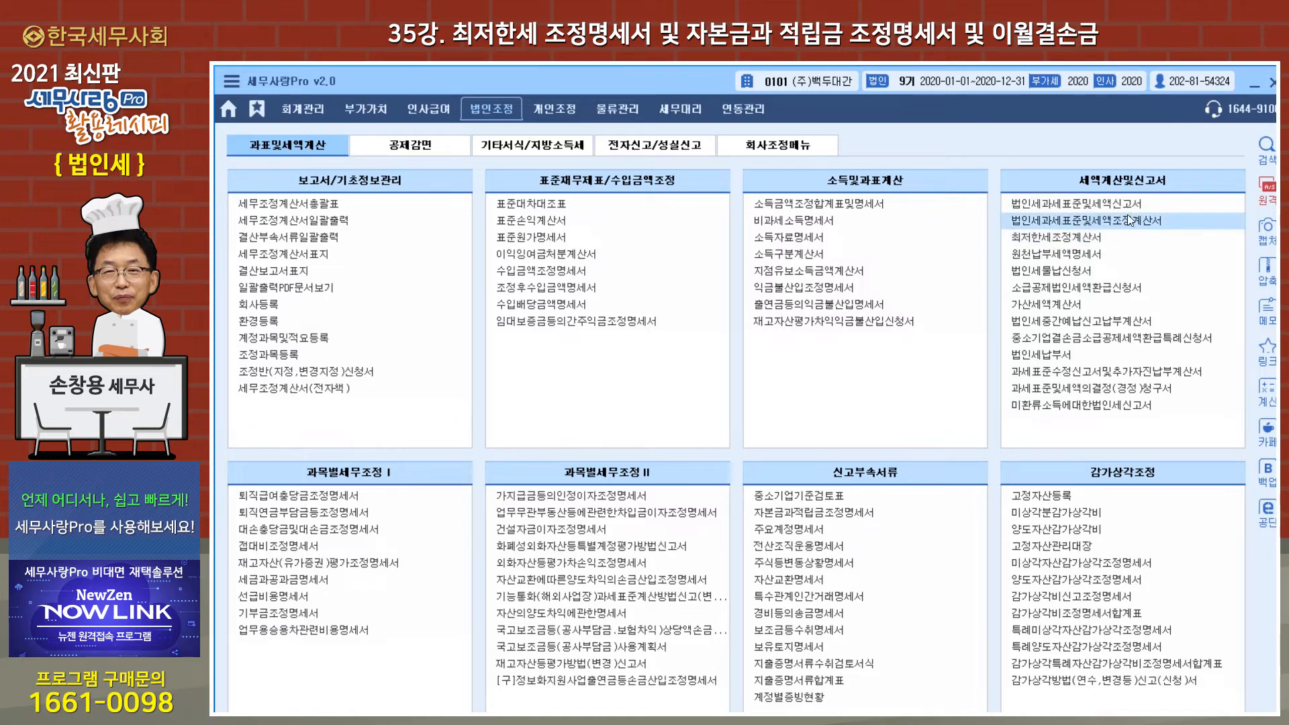
Open 최저한세조정계산서 and reload its marked data.
click(1042, 239)
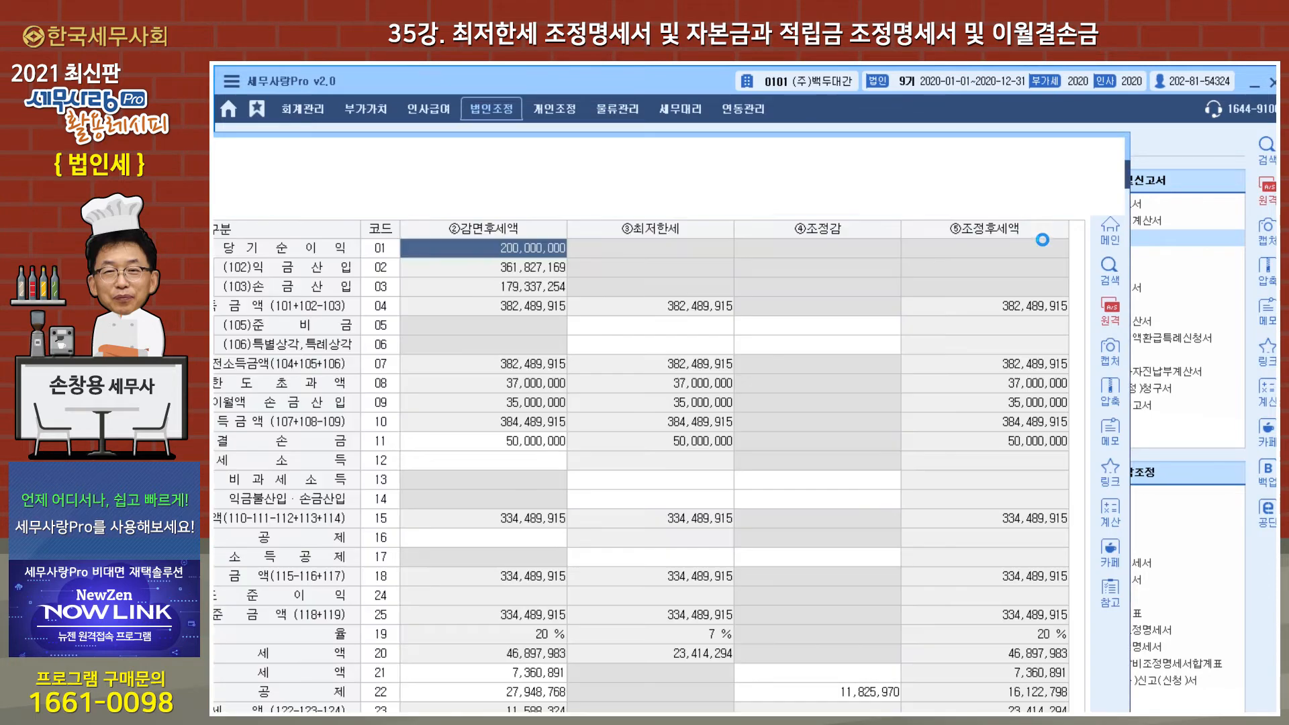
drag(539, 148, 703, 118)
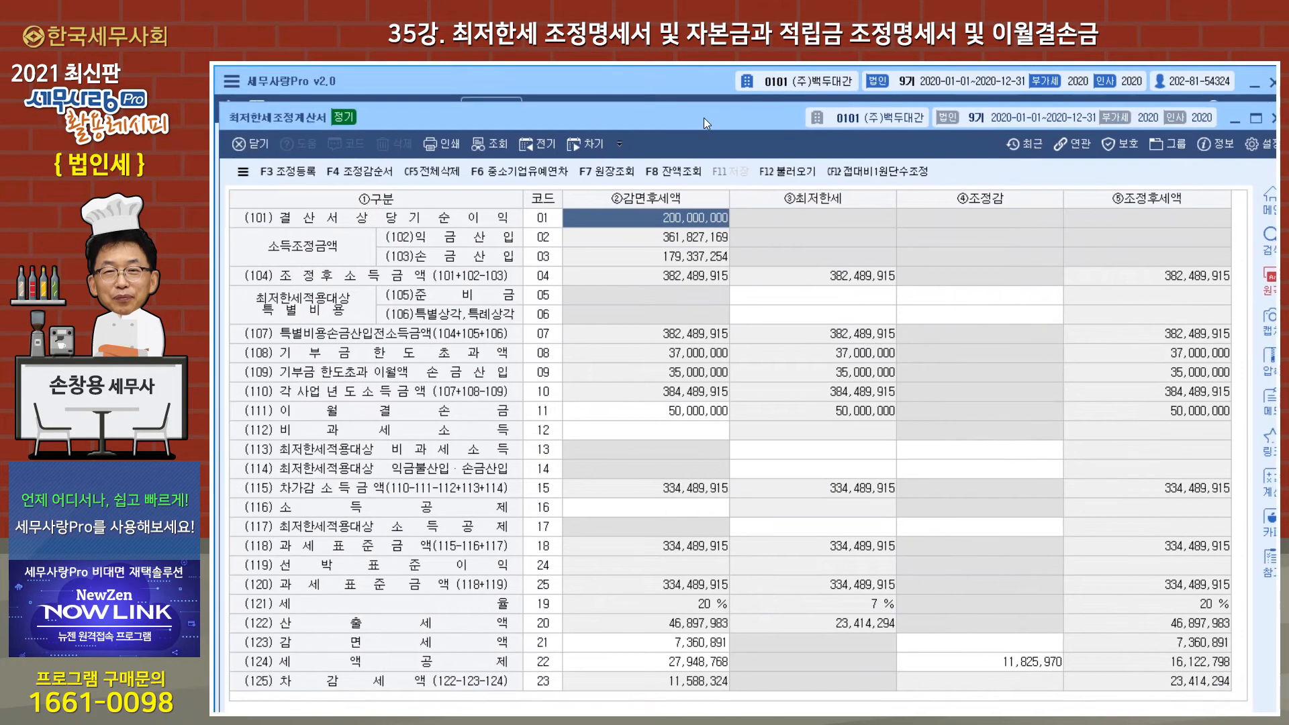
click(791, 173)
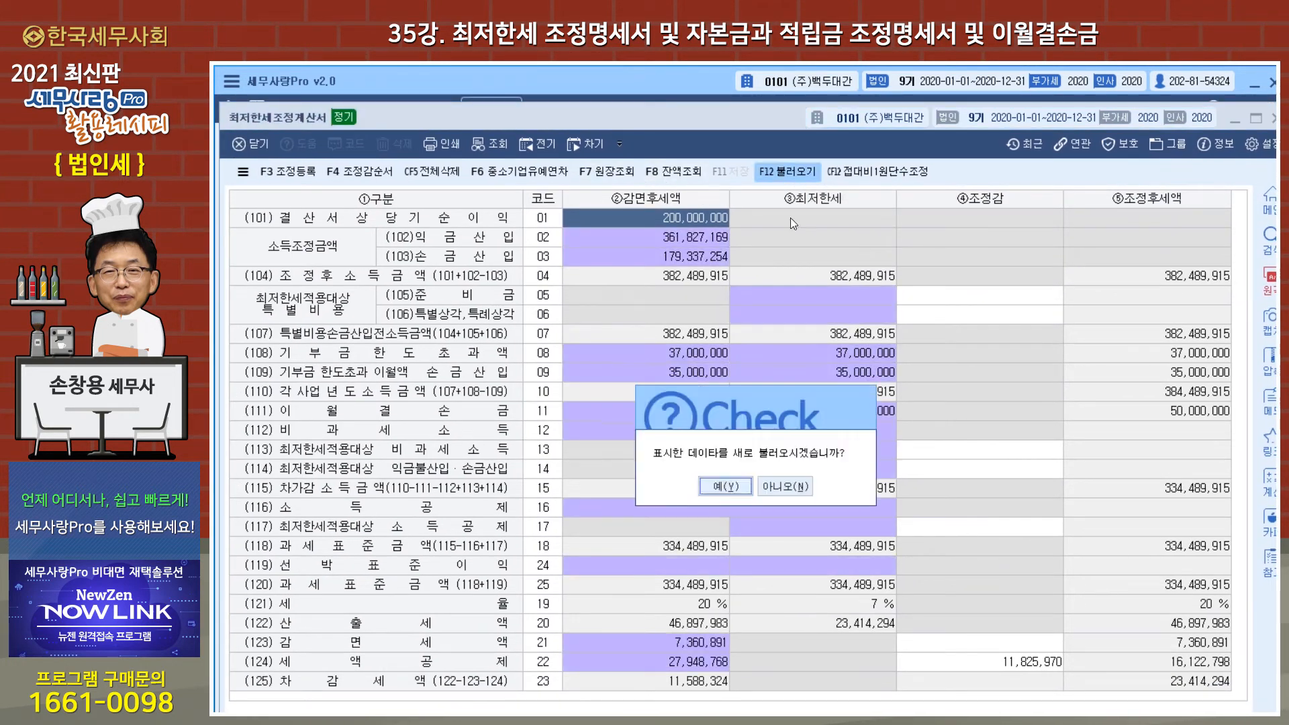
click(728, 486)
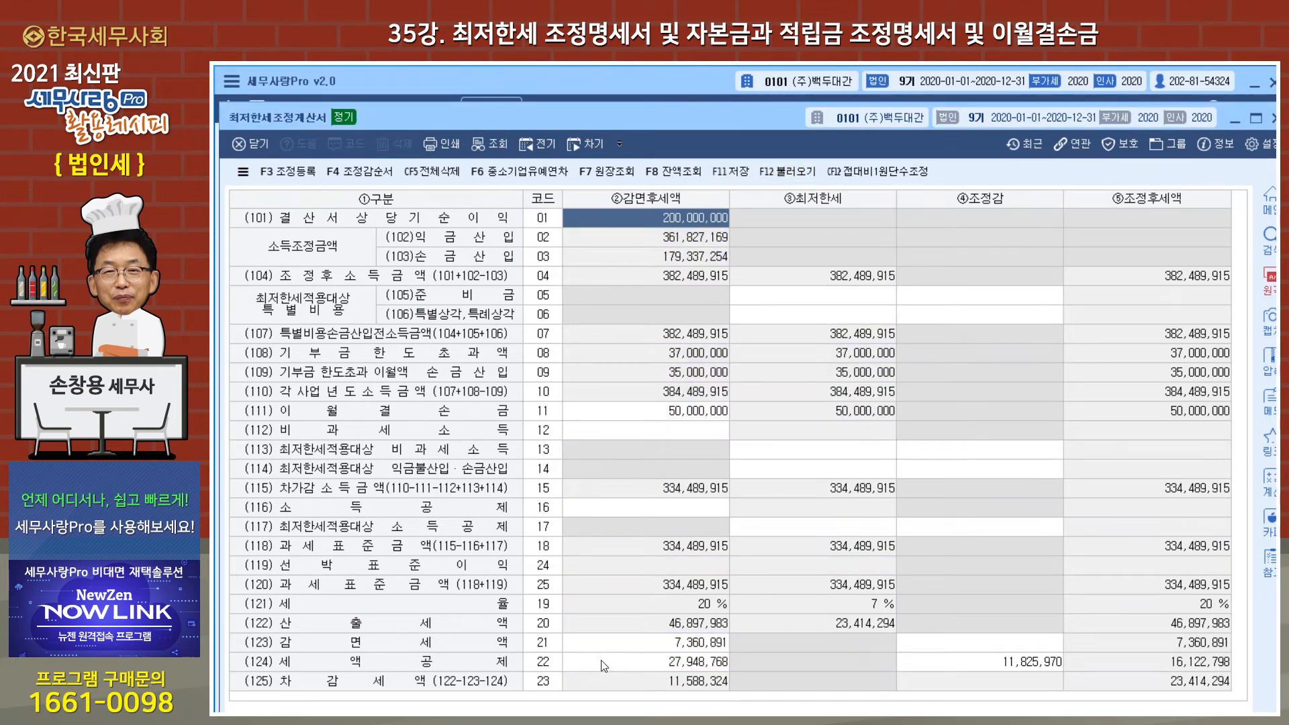
Examine the 감면세액, 세액공제, 특별비용 and 익금불산입·손금산입 rows and the 세액공제 조정감 amount in 최저한세조정계산서, and close the form.
drag(721, 123, 723, 99)
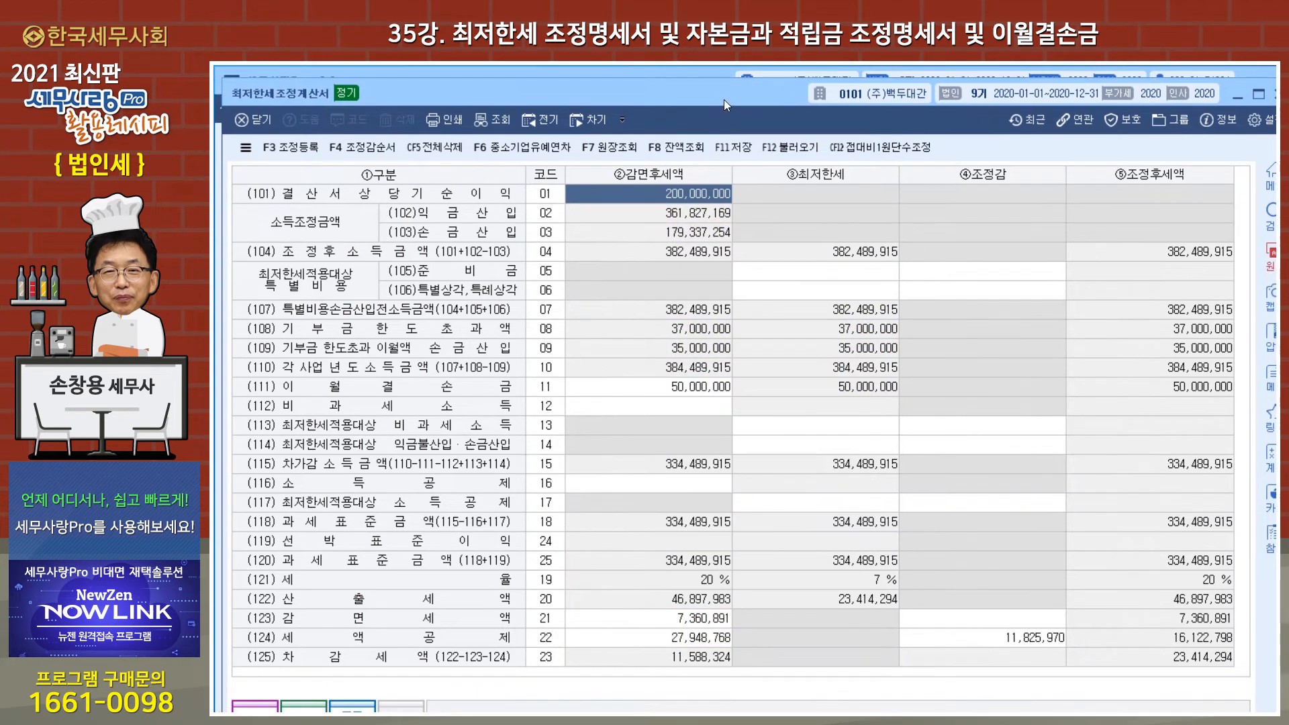
click(681, 618)
click(682, 639)
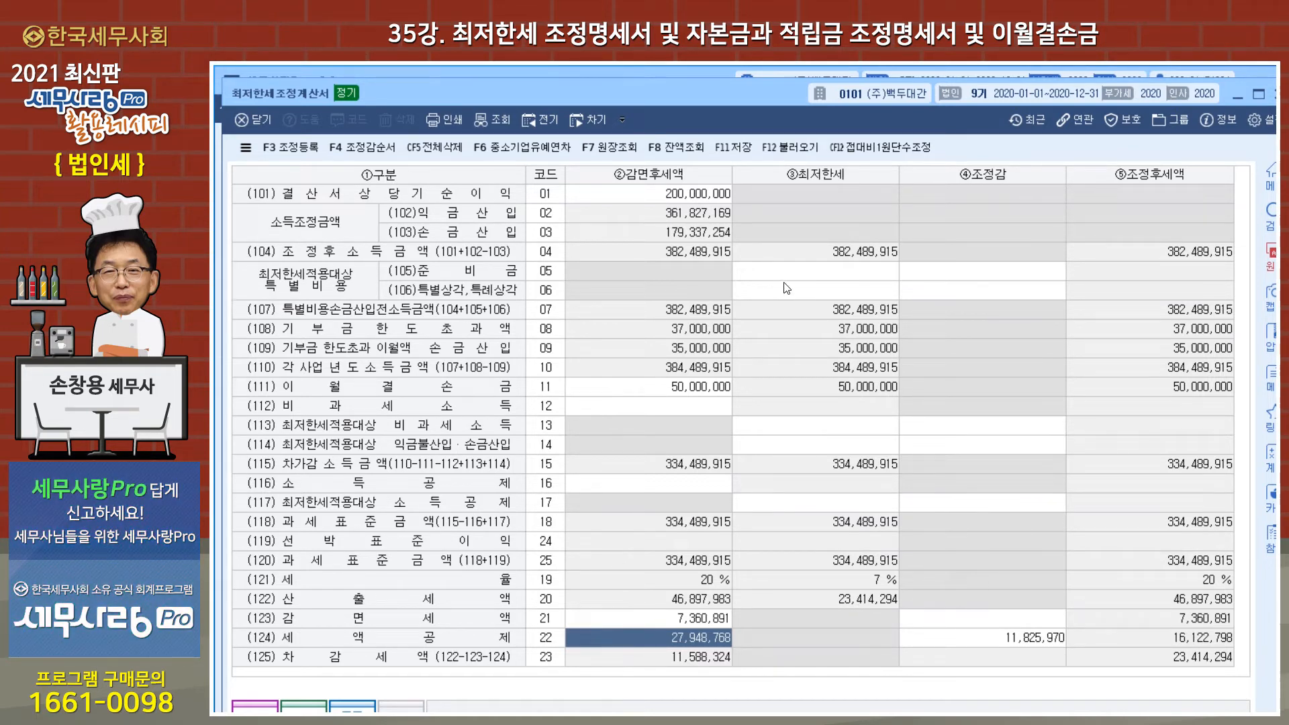
click(800, 276)
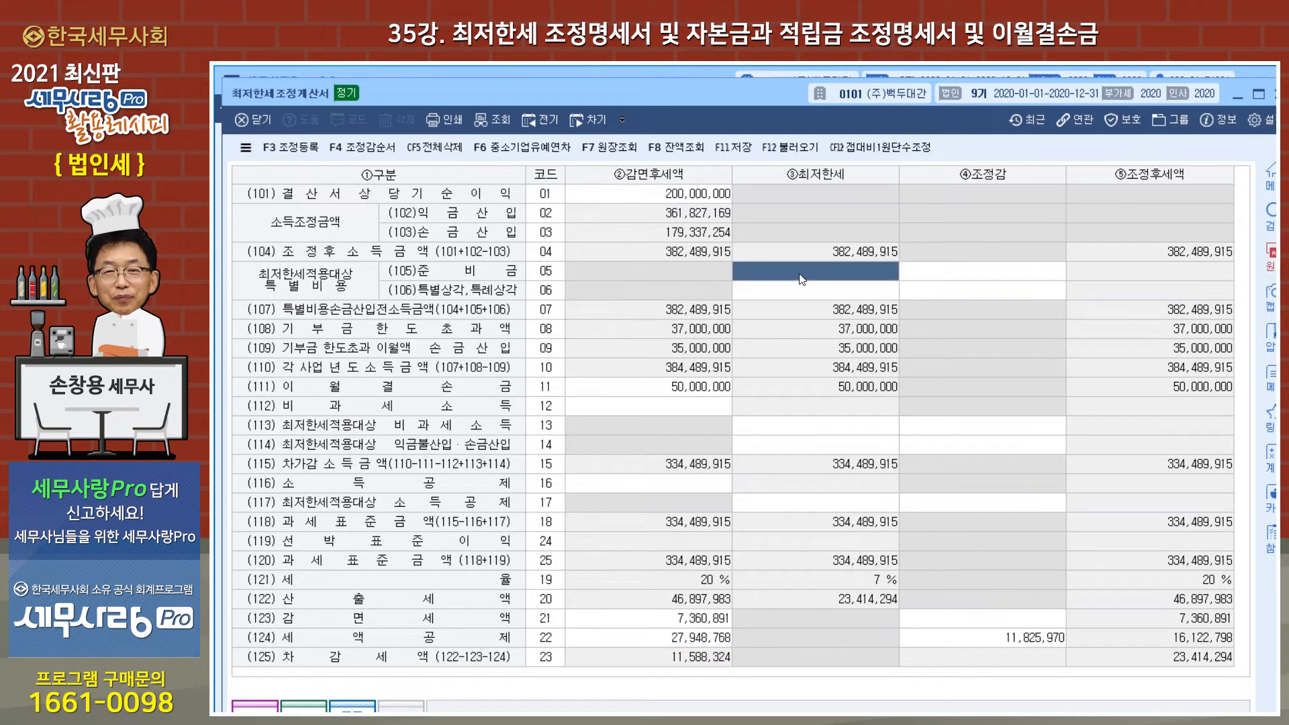
click(802, 294)
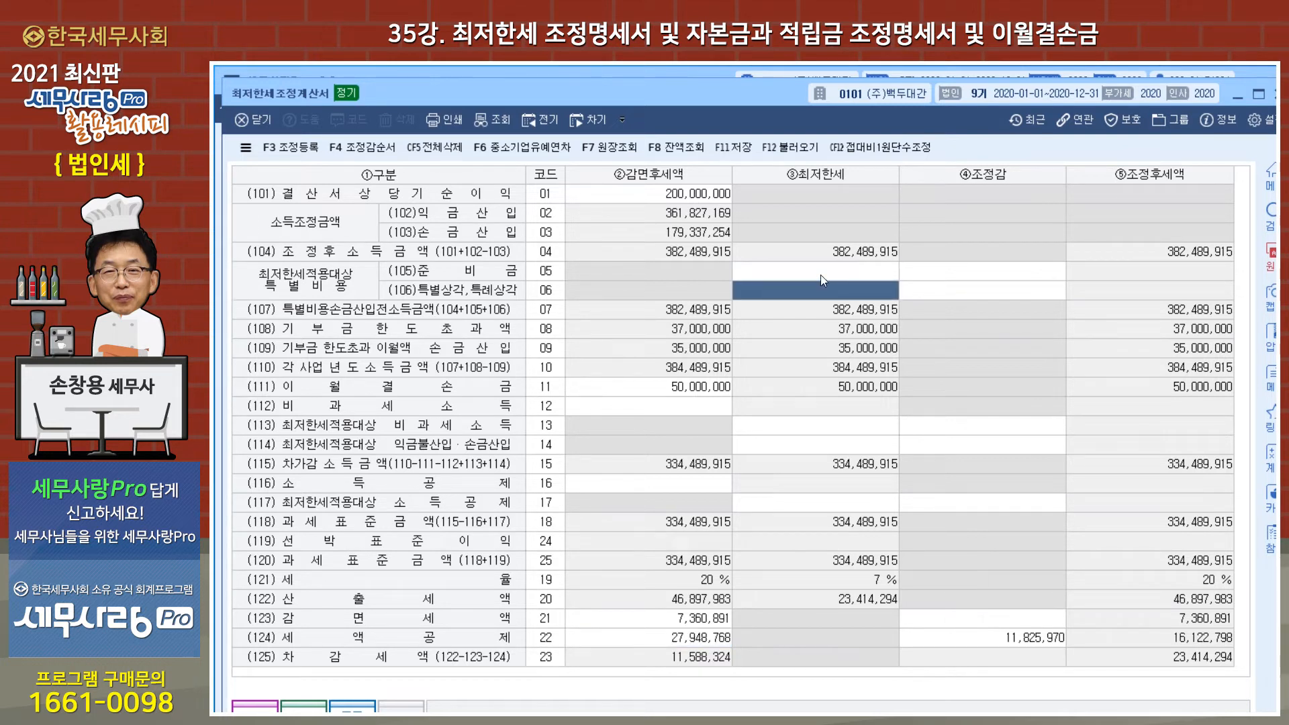
click(824, 275)
click(827, 284)
click(844, 443)
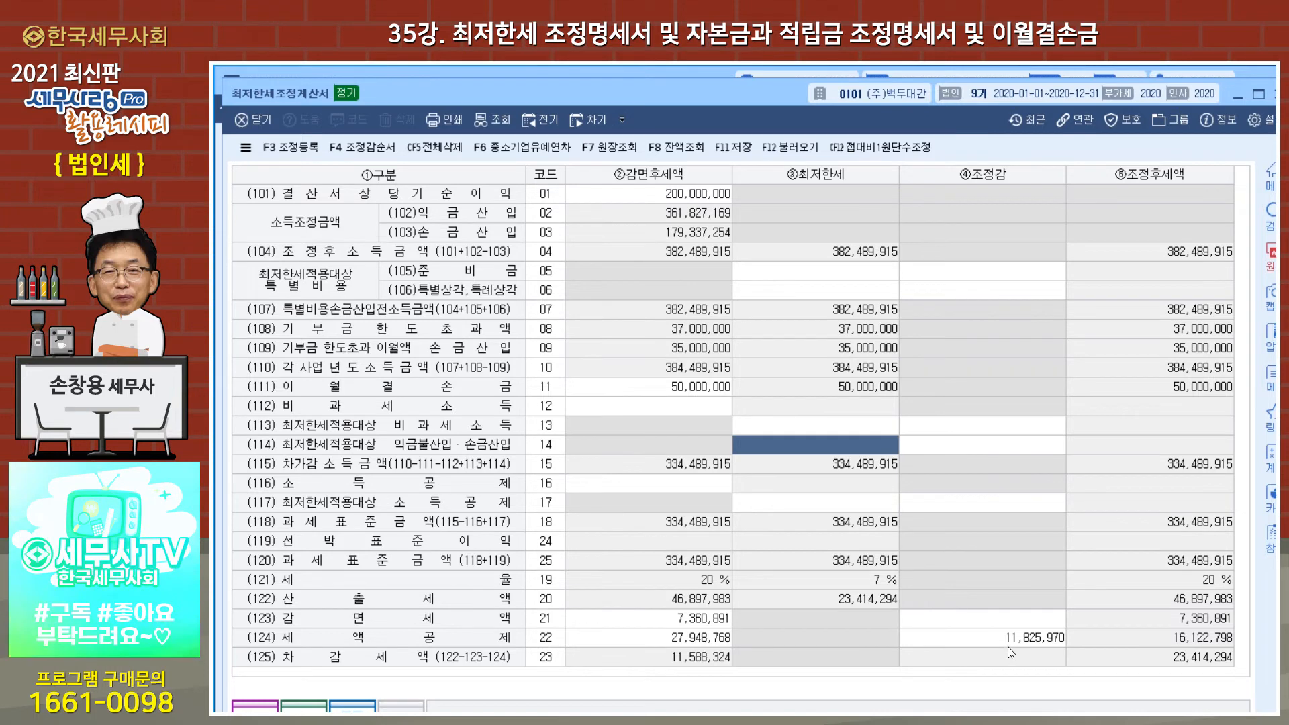
click(1044, 641)
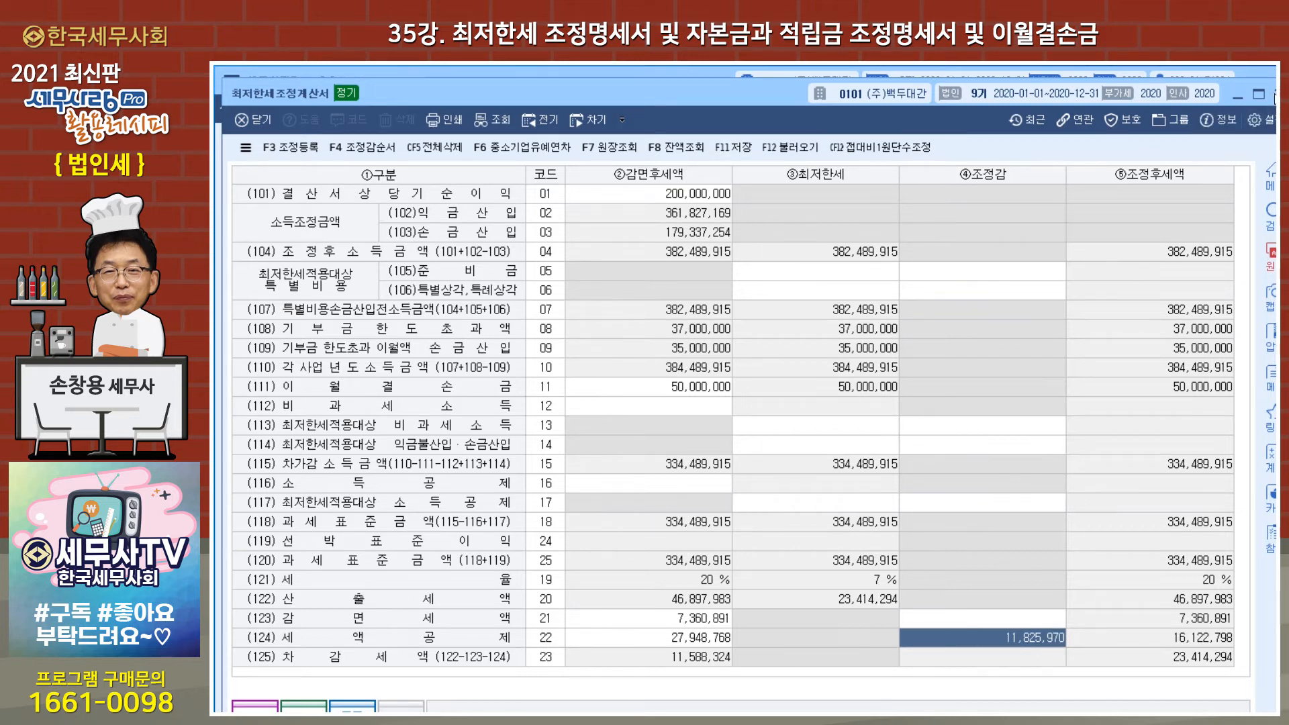
key(Escape)
click(699, 474)
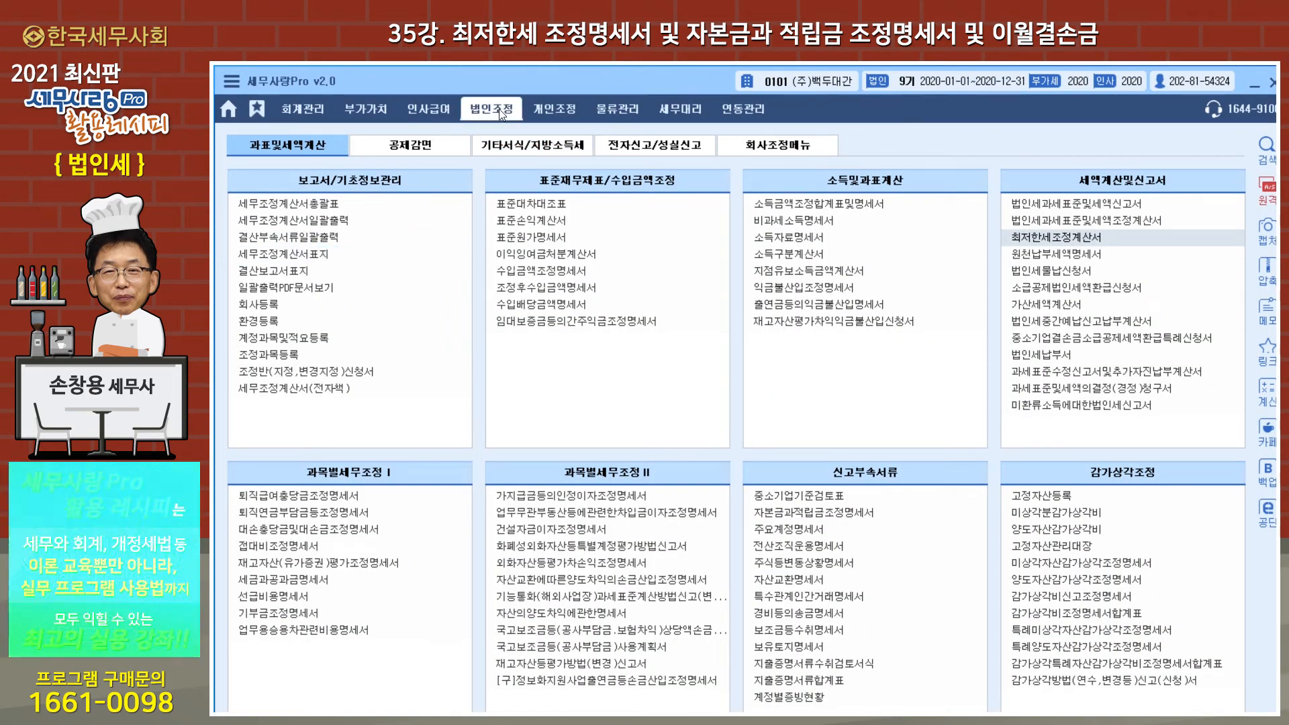
Open 세액공제조정명세서(3) from the 공제감면 forms and show its 당기공제 및 이월액계산 page.
click(414, 147)
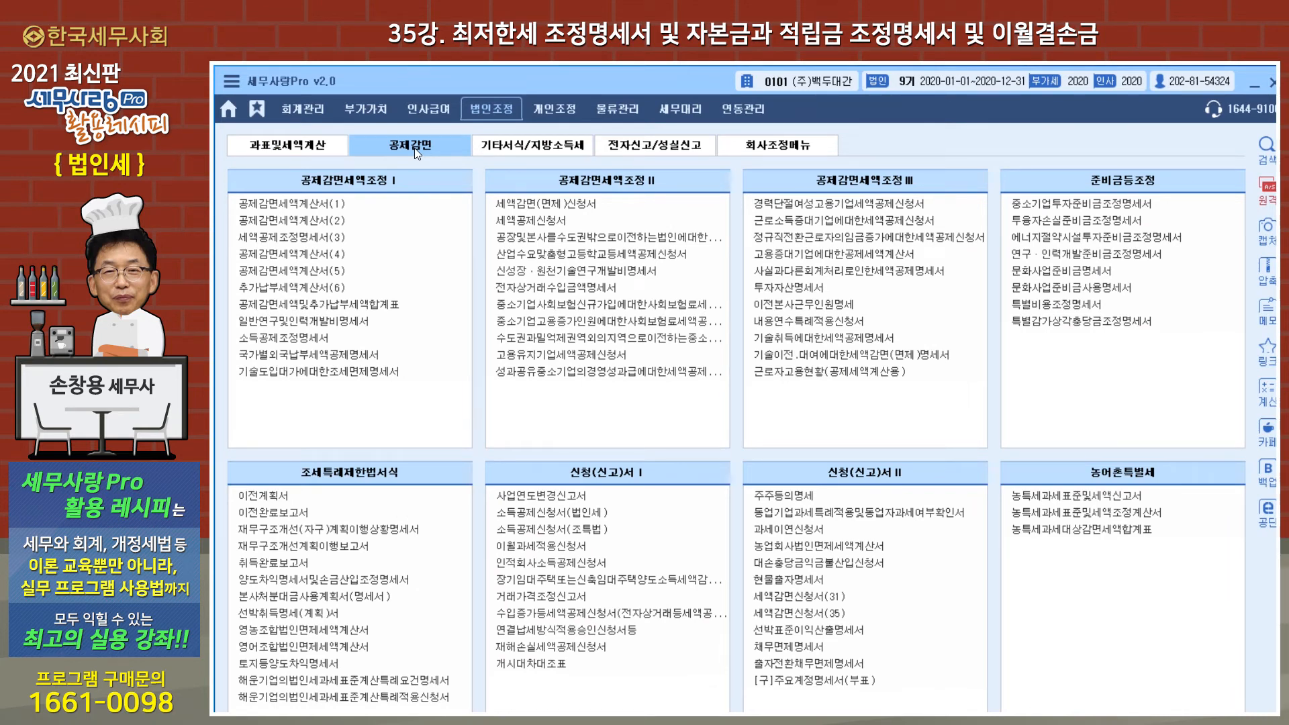
click(316, 236)
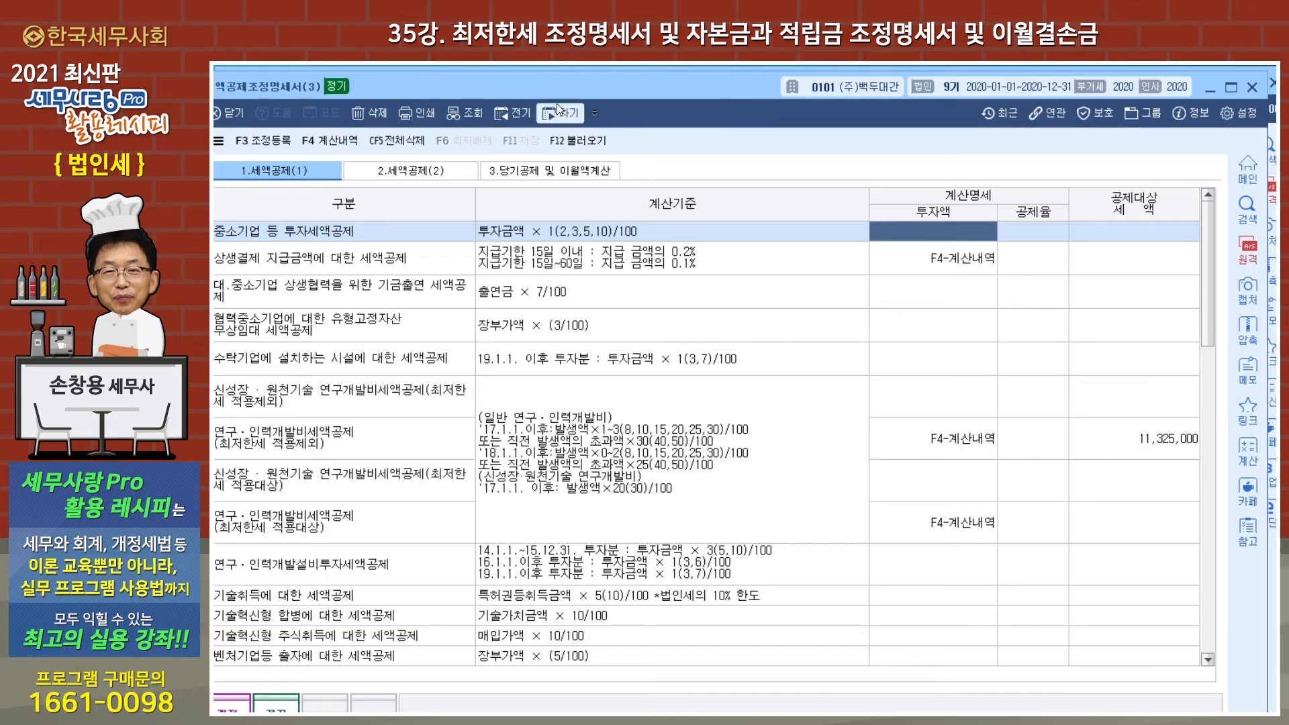
drag(607, 82, 660, 85)
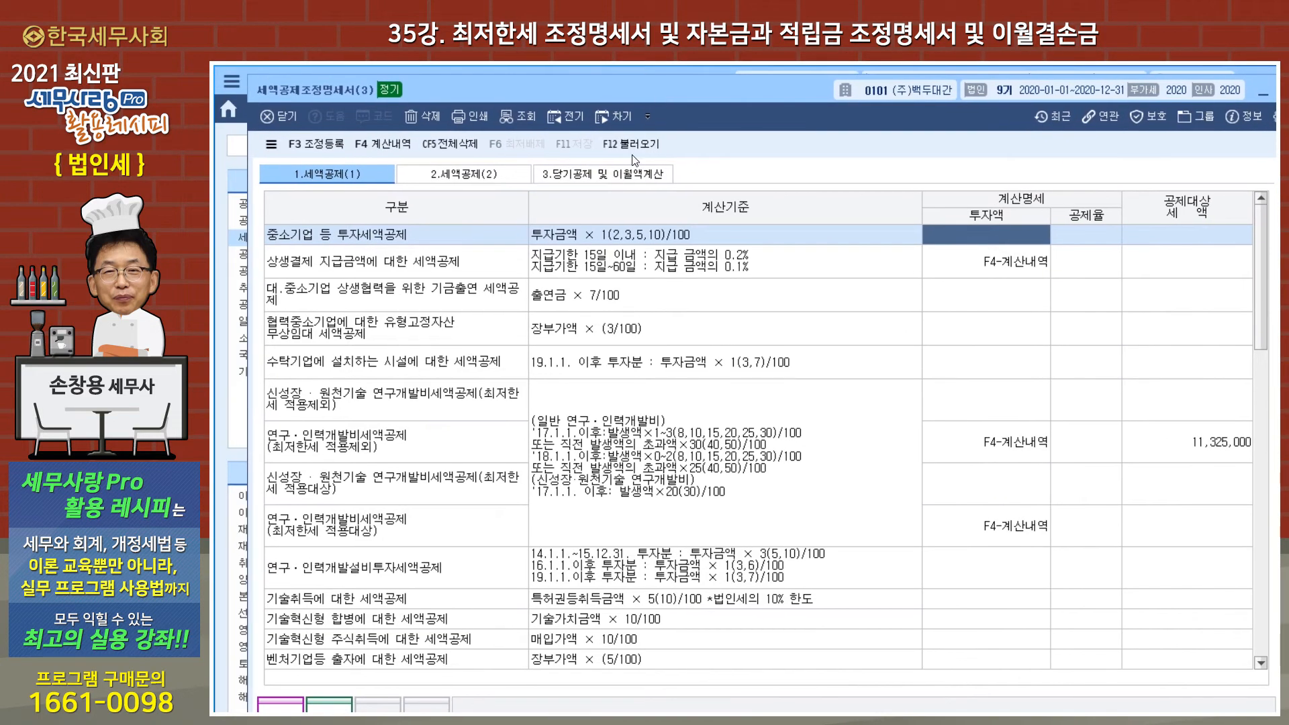
click(625, 176)
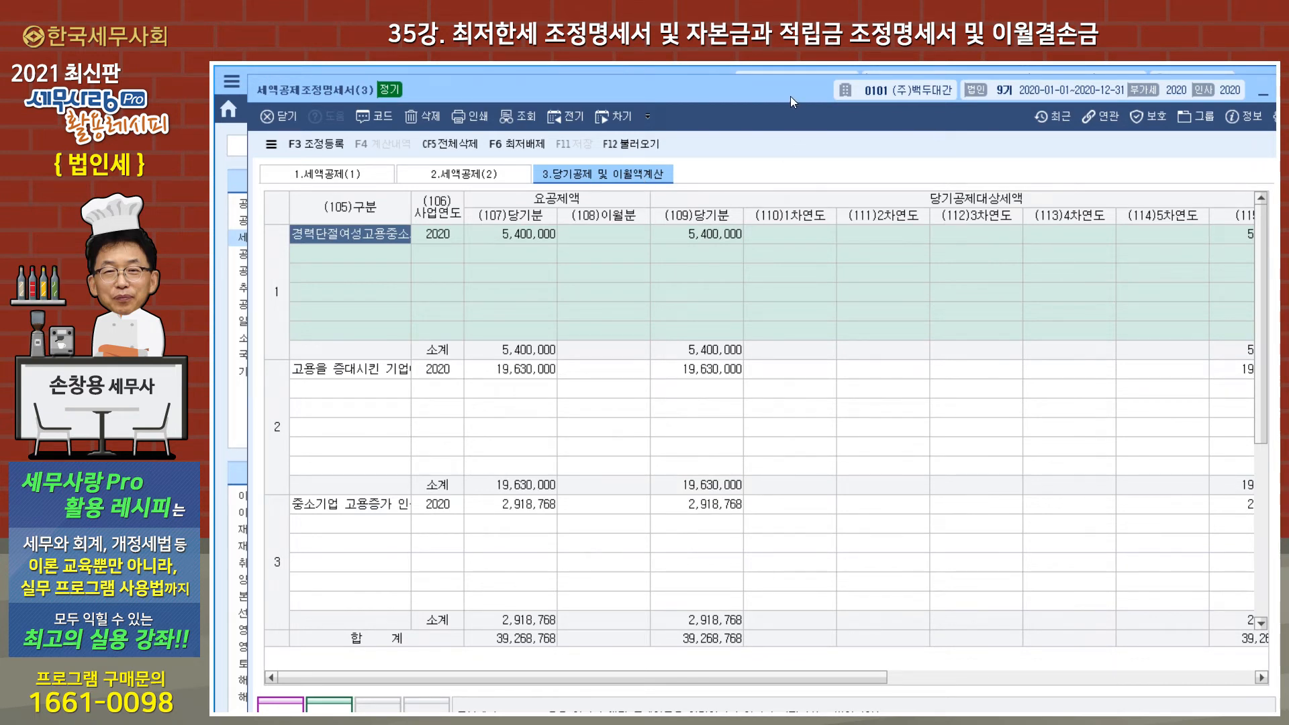
drag(790, 95, 776, 95)
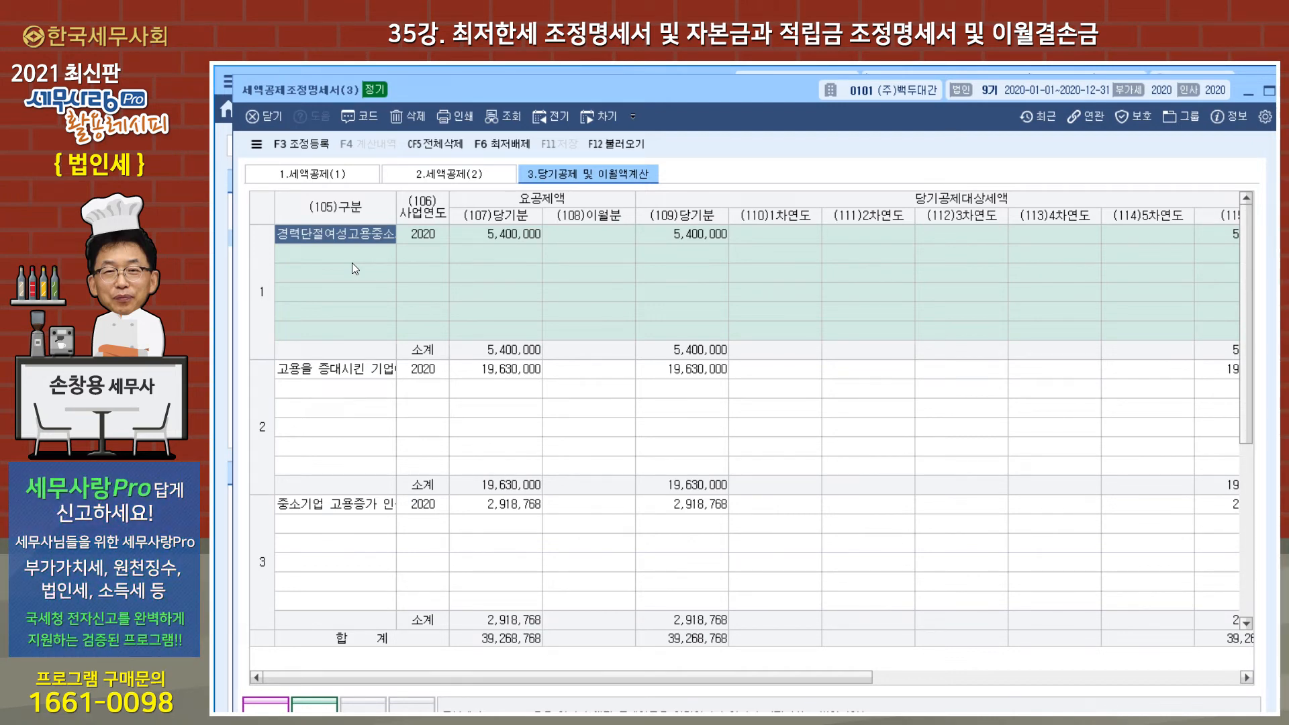
Check the listed credits and the (116)최저한세적용에따른 미공제액 for the 고용을 증대시킨 기업 credit, and close the form.
click(343, 505)
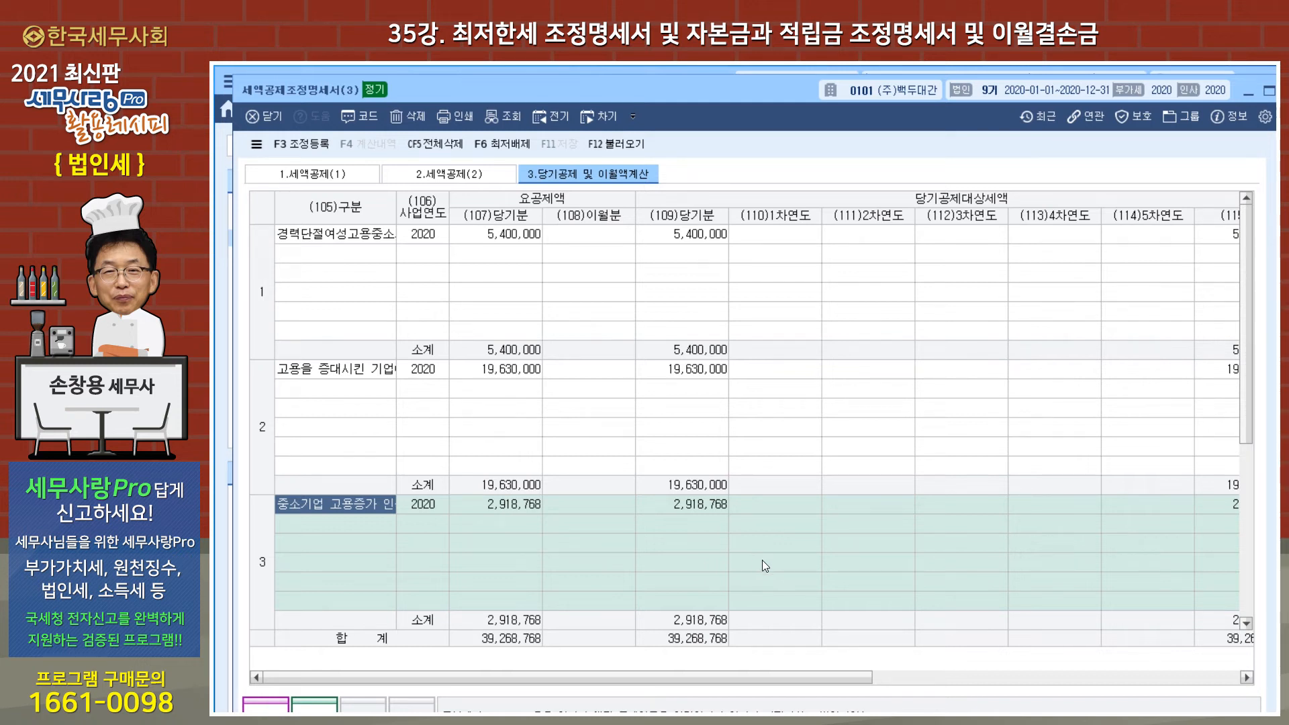
click(557, 394)
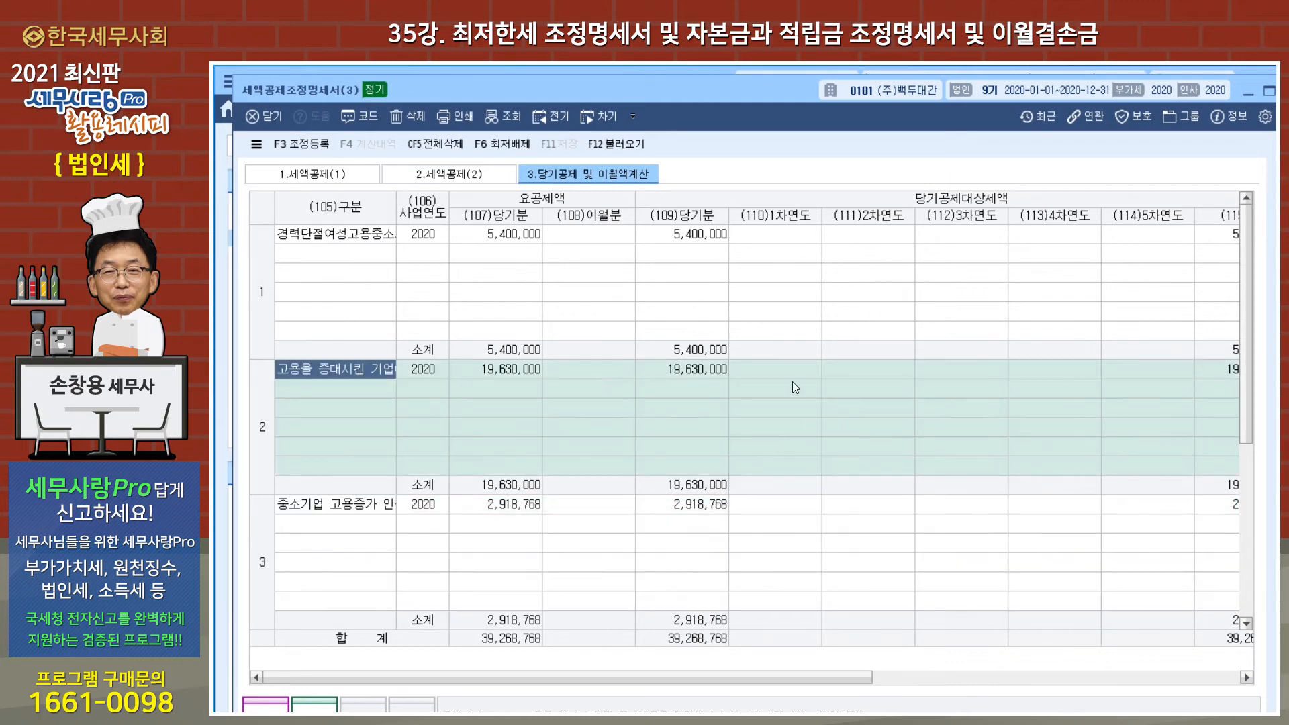
drag(747, 674, 1035, 678)
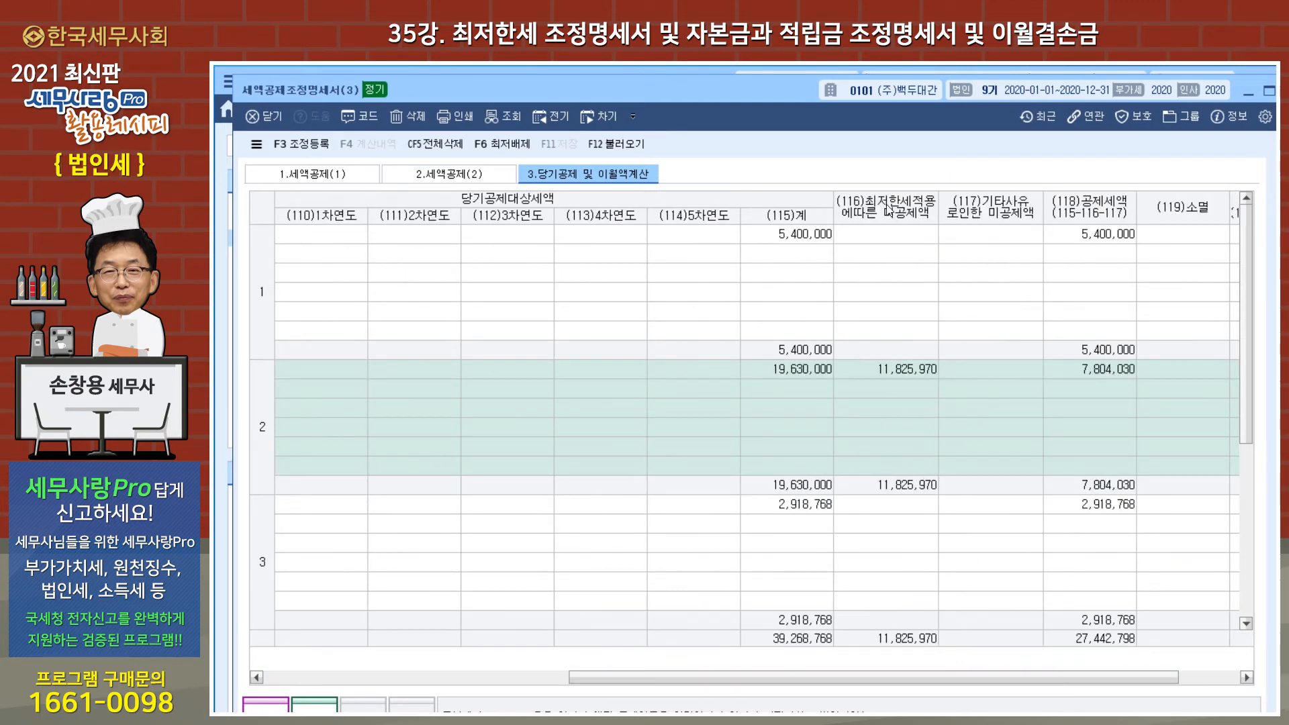
click(910, 369)
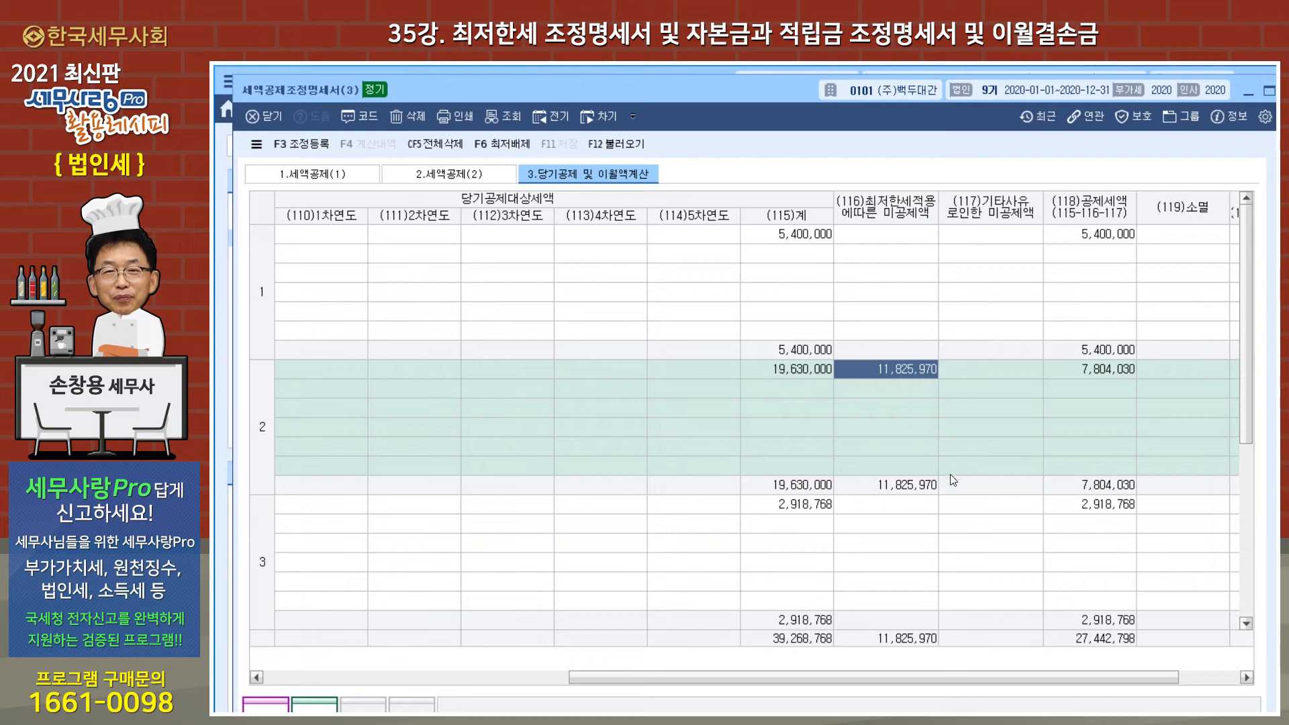
drag(778, 93, 728, 92)
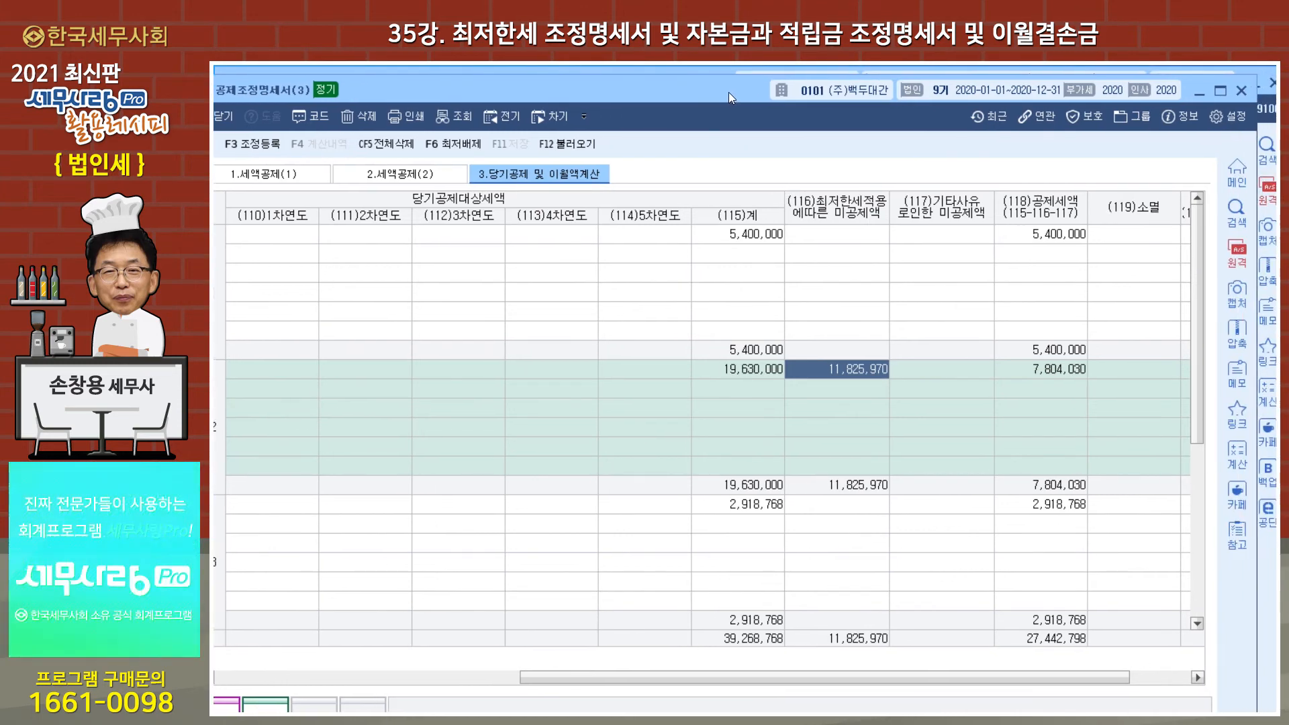
click(1245, 91)
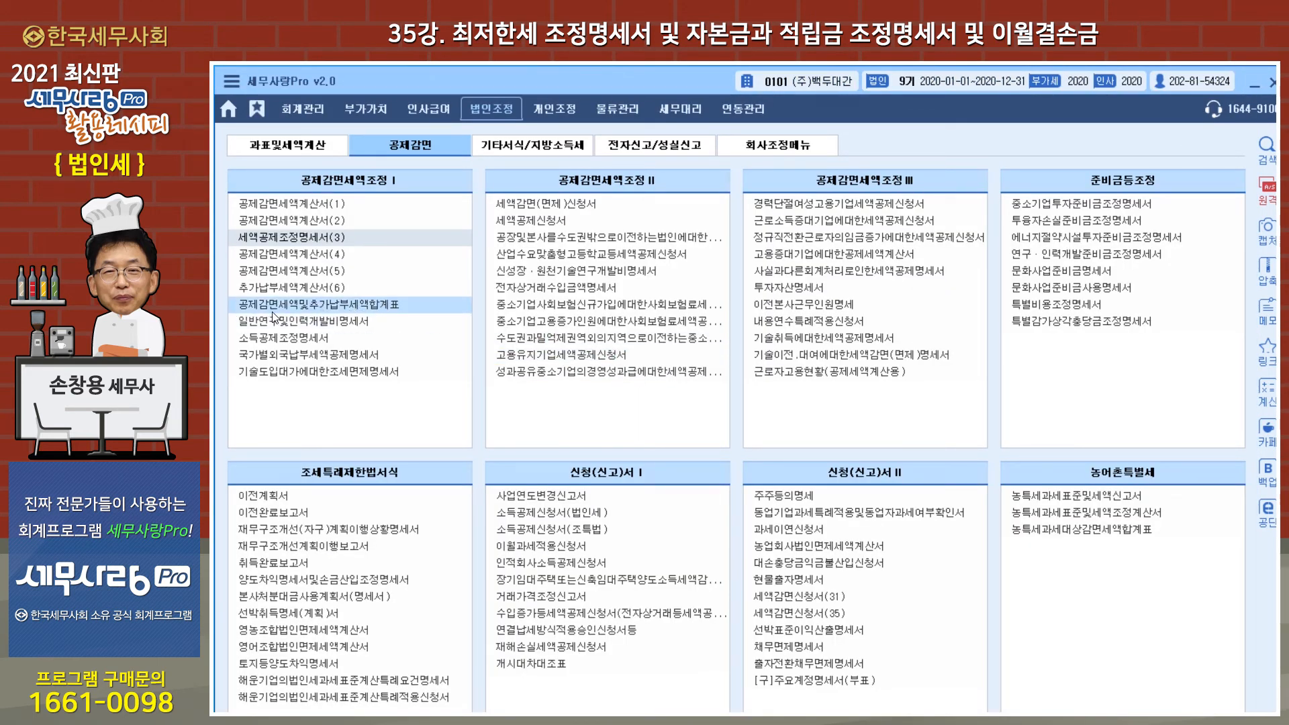
Open 공제감면세액및추가납부세액합계표 and reload its data from the related forms.
click(333, 308)
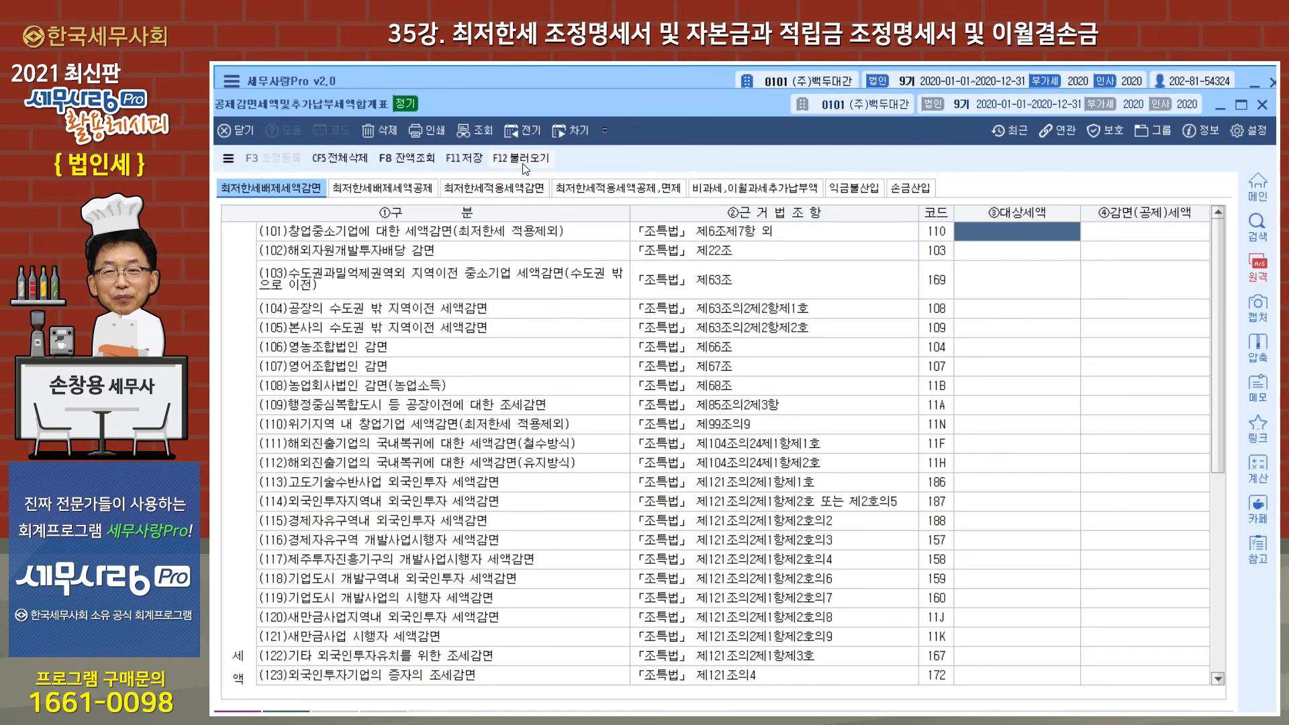
click(525, 161)
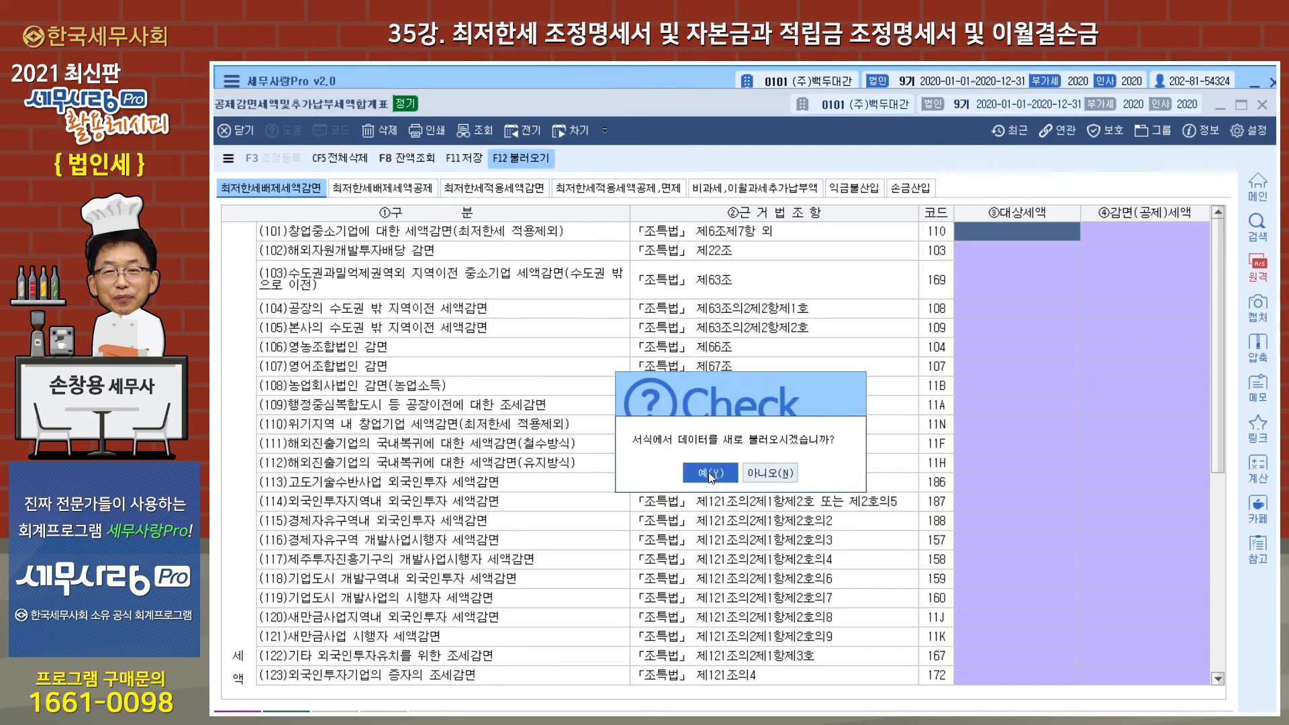
click(701, 473)
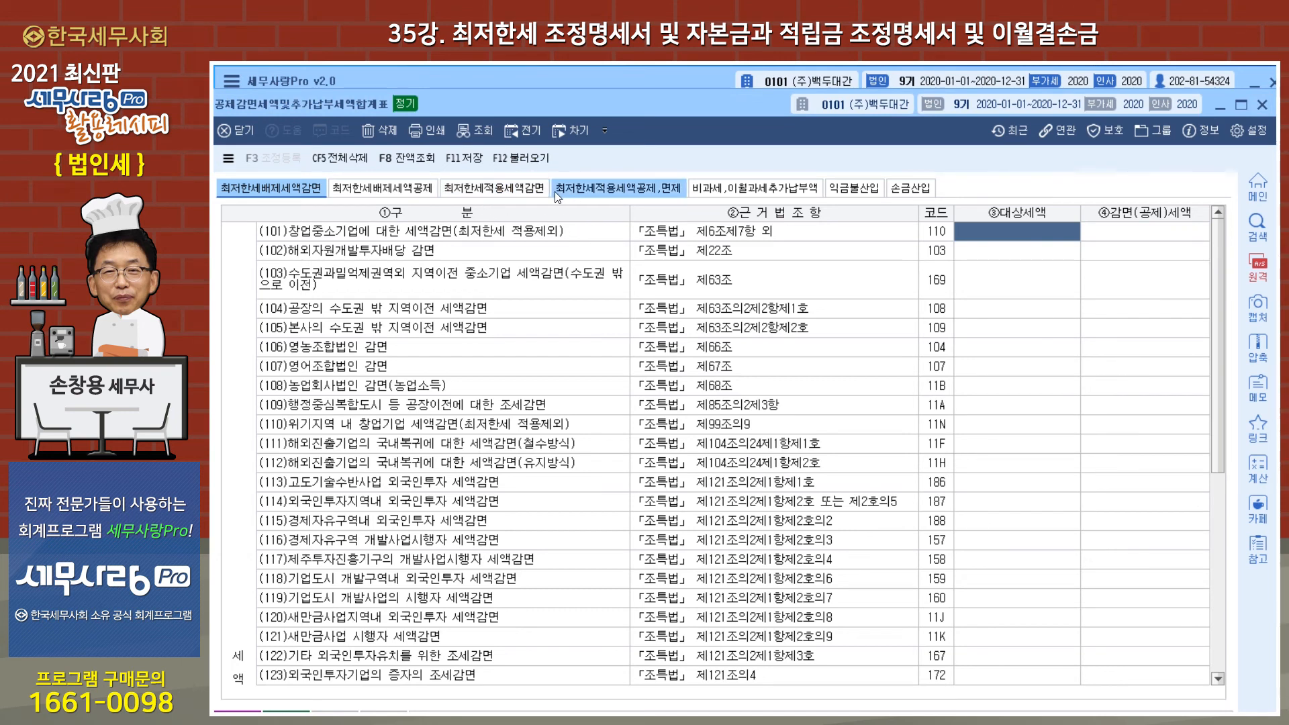
Check the 당기발생액 and 공제세액 of (208)고용을 증대시킨 기업에 대한 세액공제 on the 최저한세적용세액공제,면제 page.
click(603, 192)
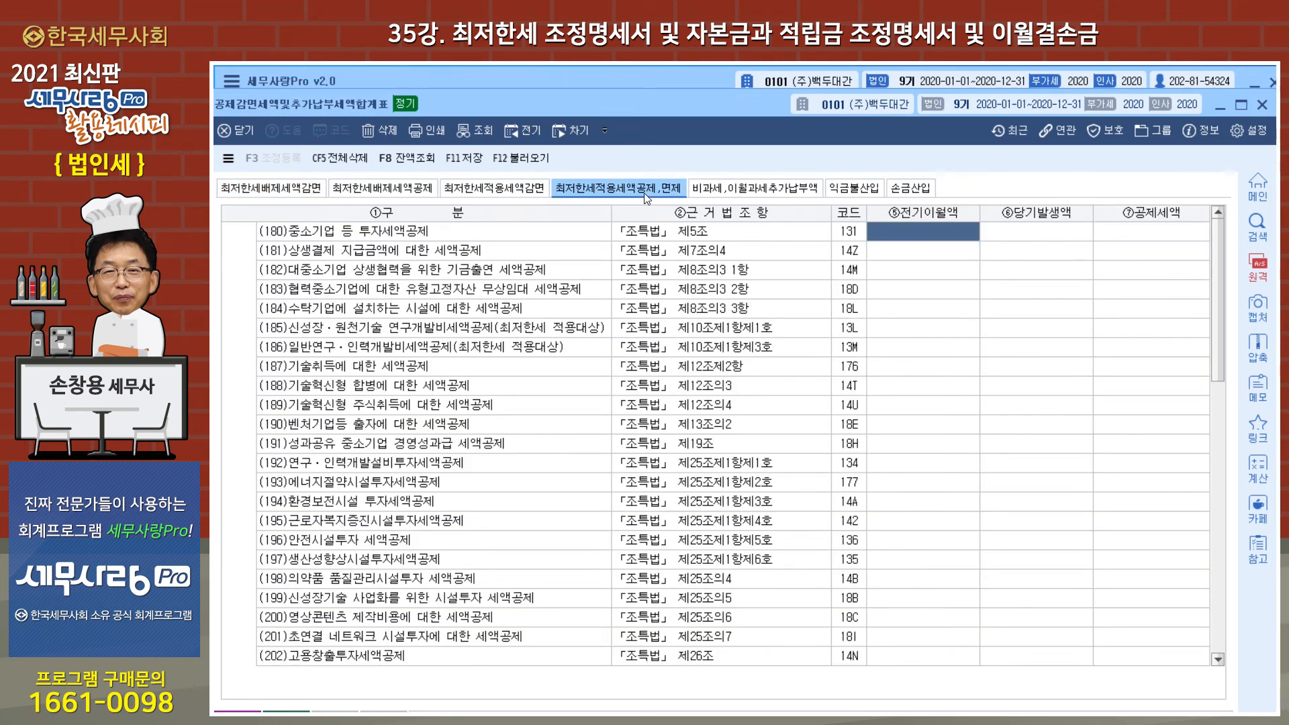
scroll(775, 497, down, 4)
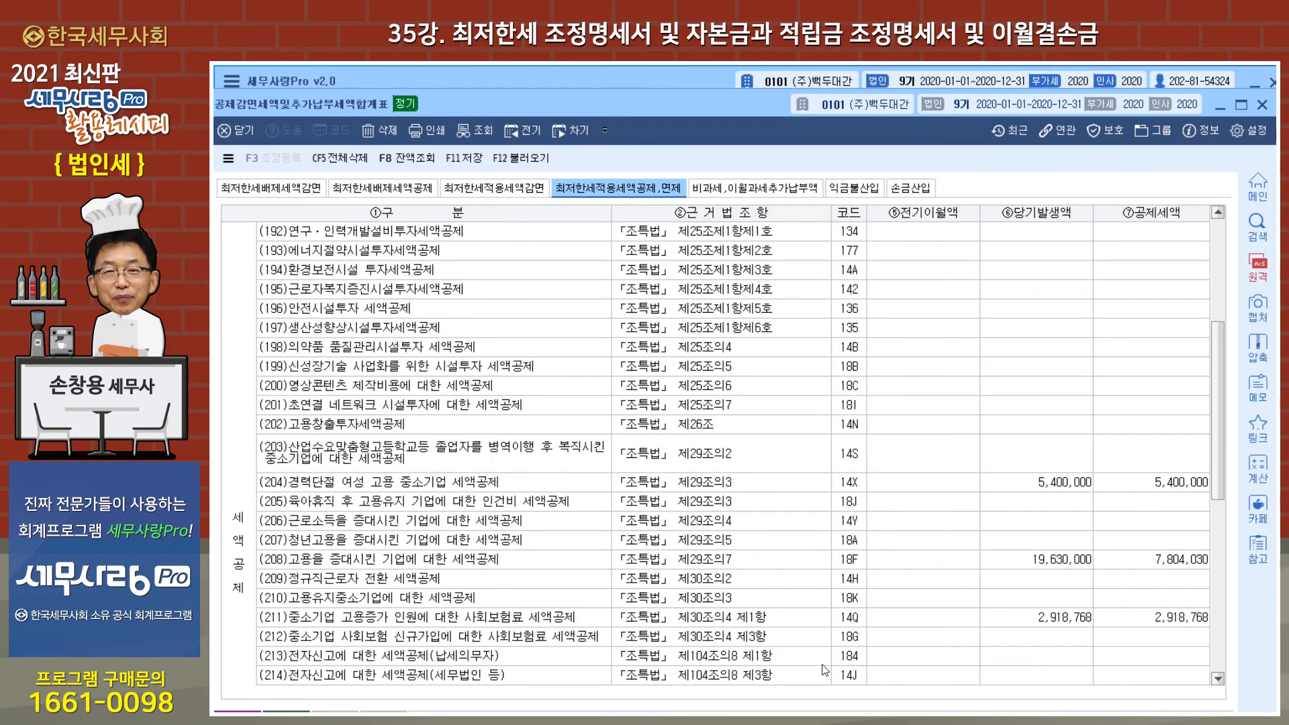
click(1043, 568)
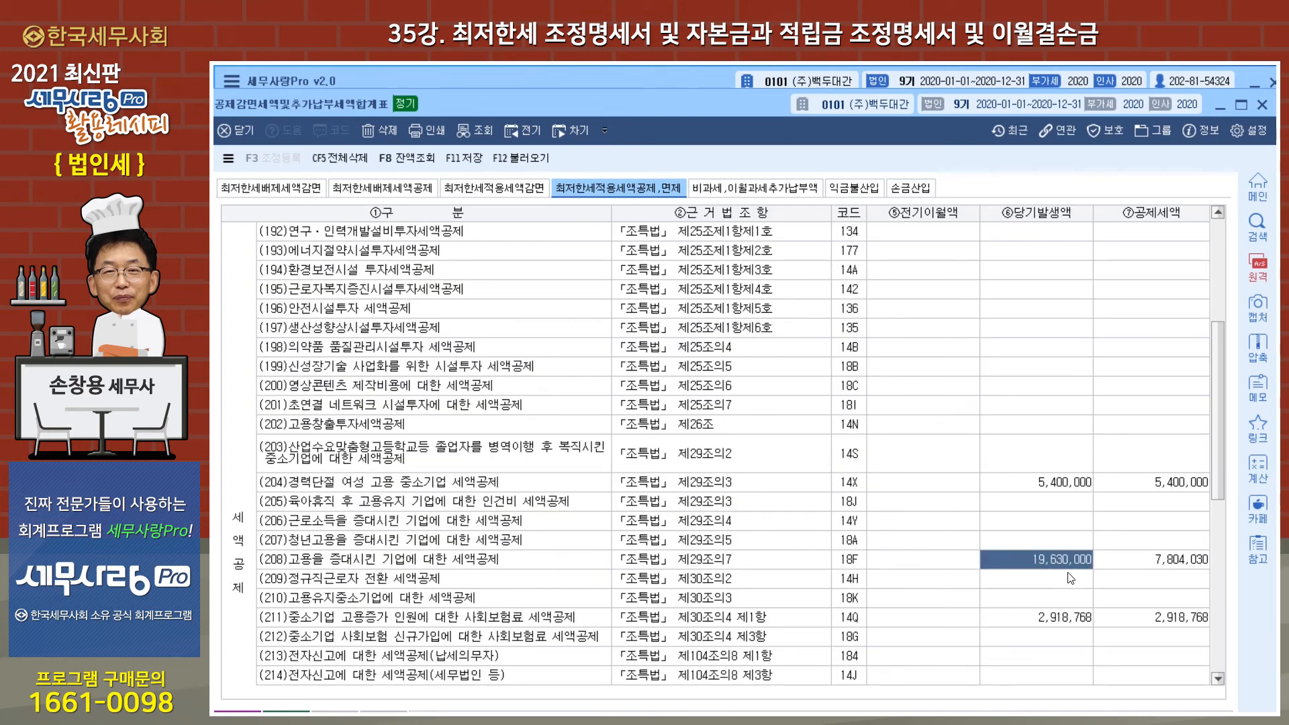
click(1173, 566)
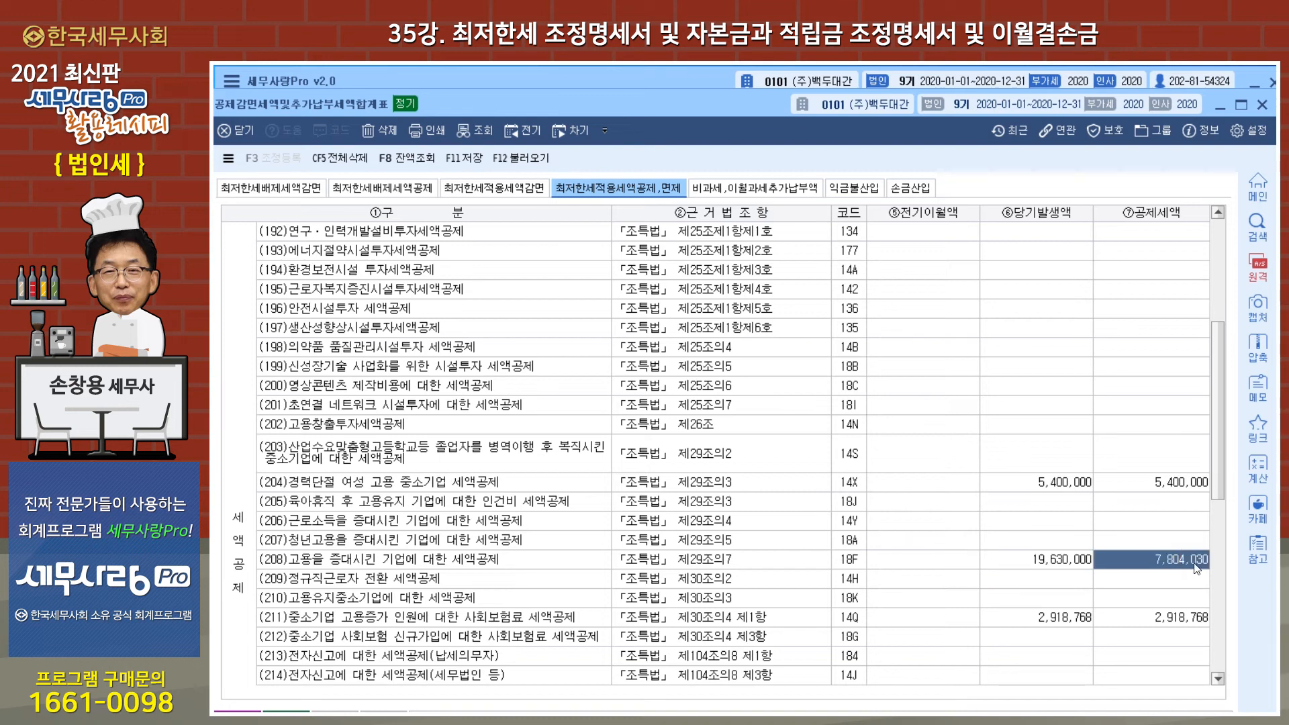
Clear the 세액 of (183)공제감면세액에 대한 법인세 추가납부 on the 비과세,이월과세추가납부액 page, and close the form with the change saved.
click(738, 190)
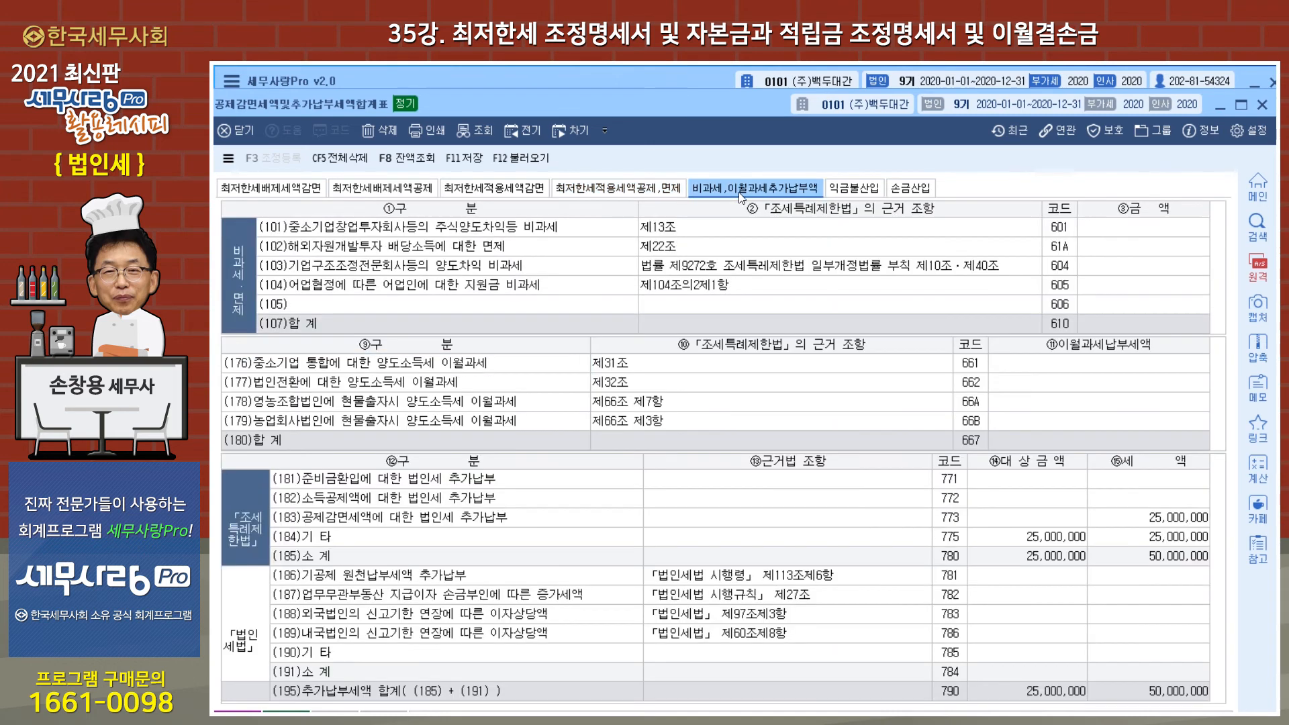
click(1145, 519)
key(Delete)
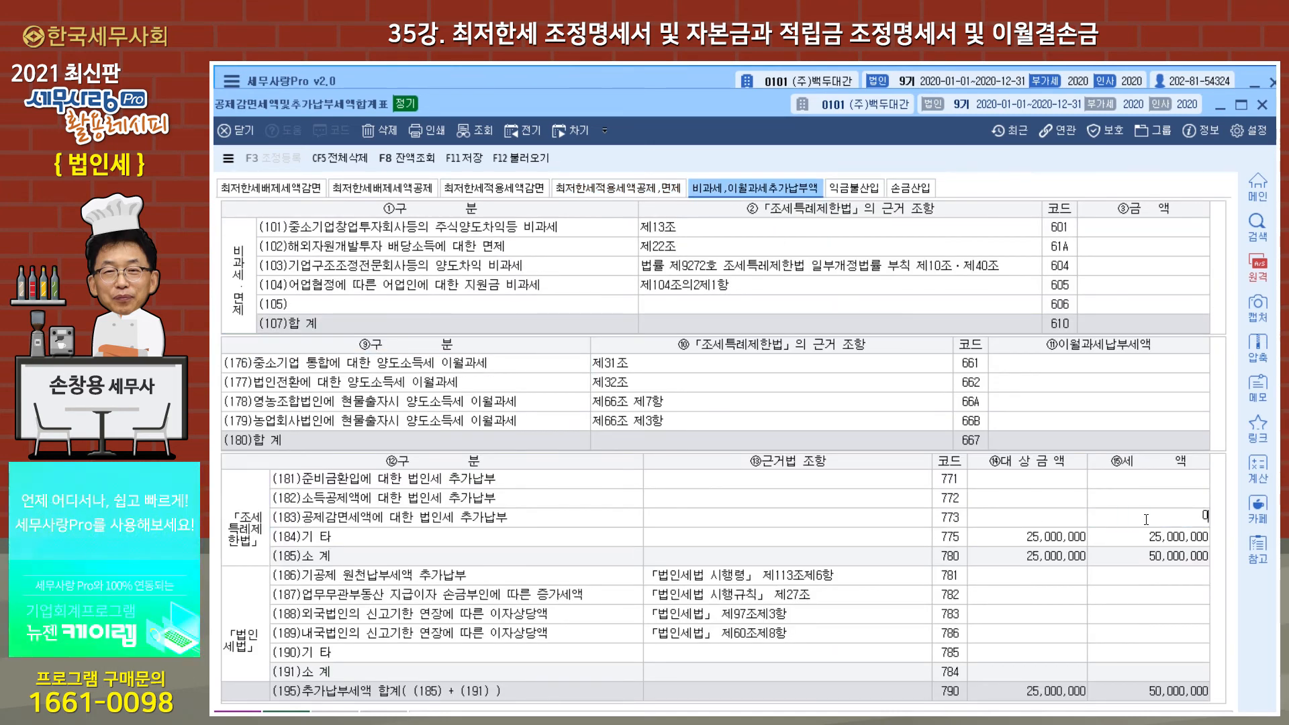
key(Return)
click(1256, 108)
click(698, 489)
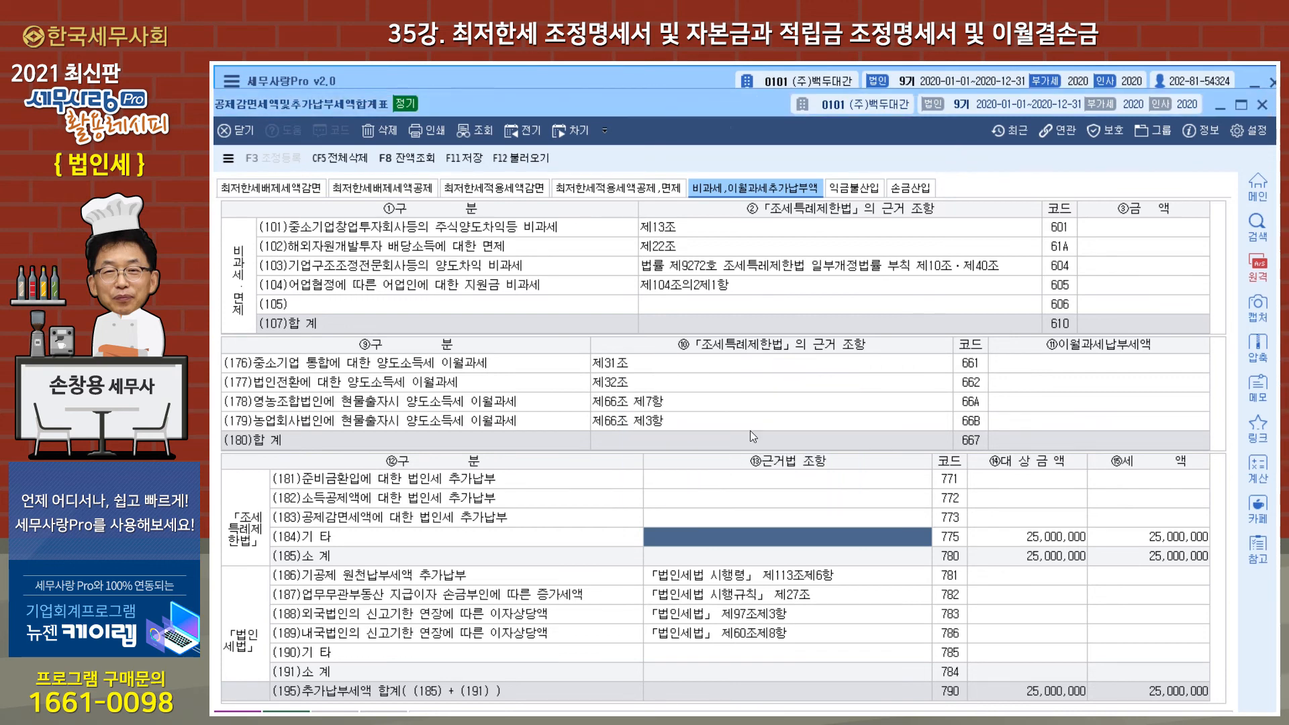
Open 법인세과세표준및세액조정계산서 from the 과표및세액계산 forms and reload its data.
click(261, 146)
click(1141, 221)
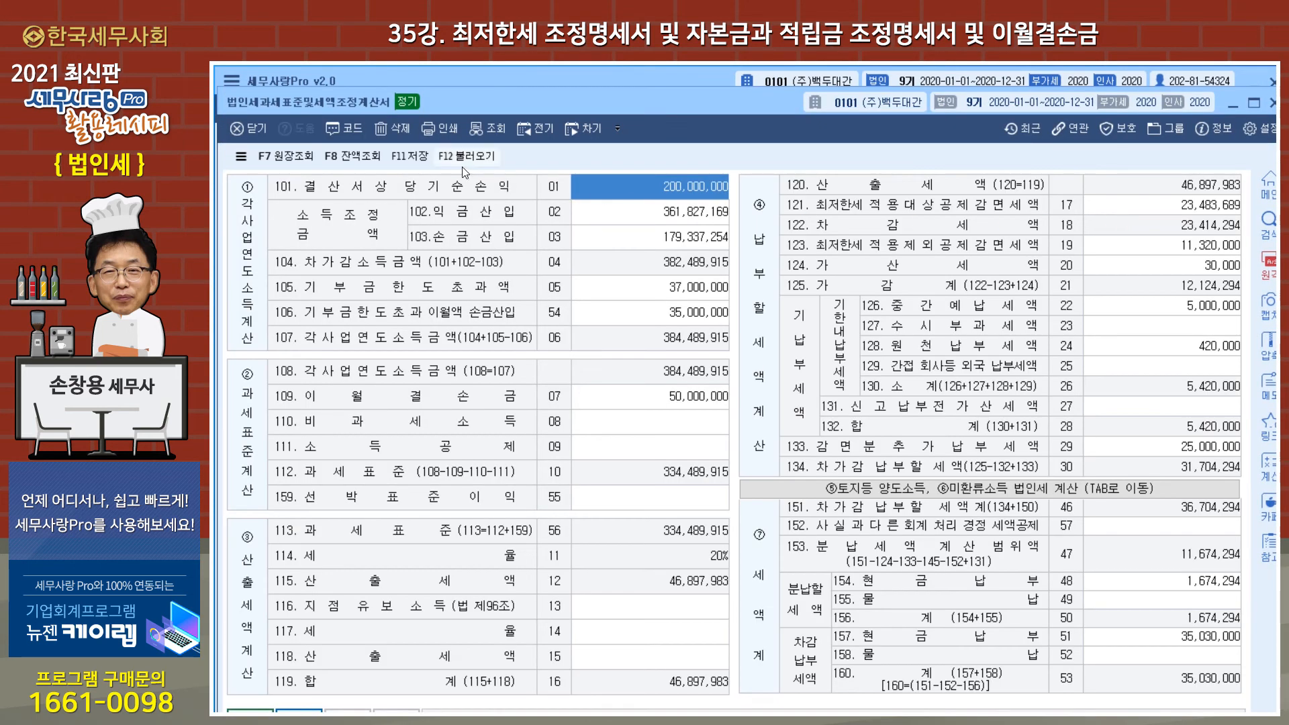
click(466, 157)
click(711, 490)
Save 법인세과세표준및세액조정계산서 and close the form.
click(1271, 103)
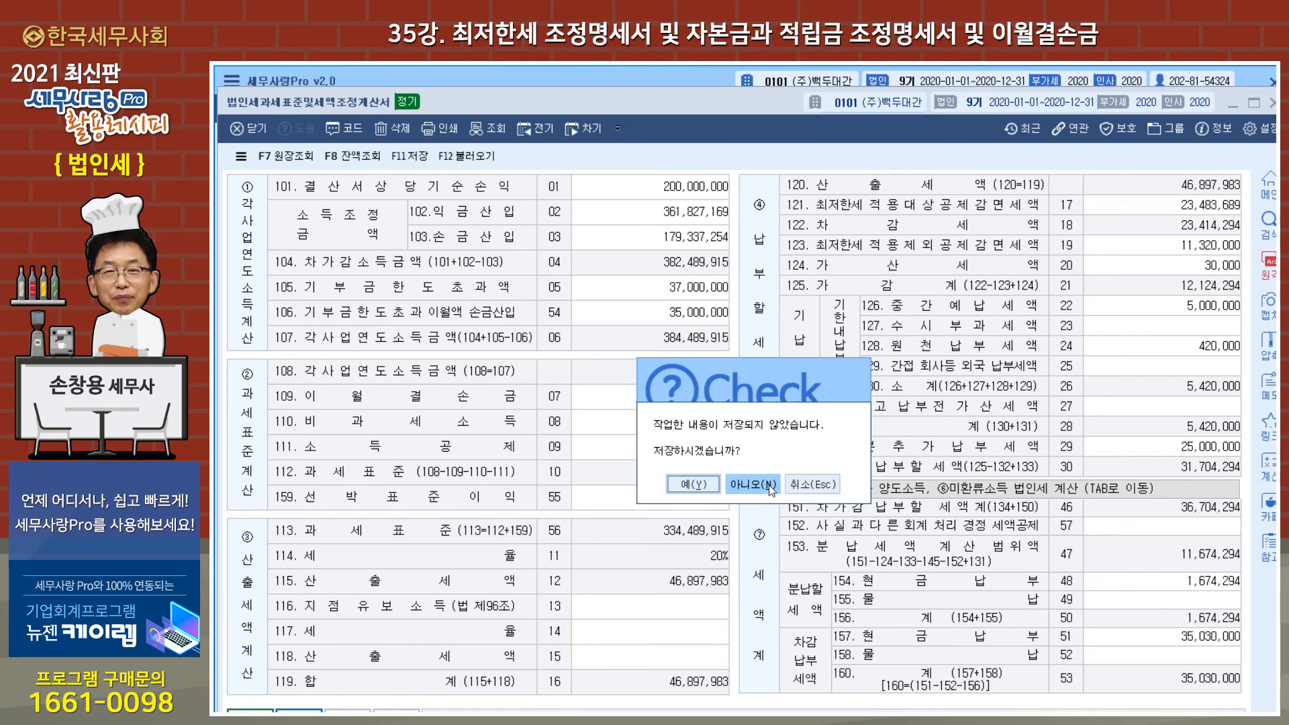
click(815, 484)
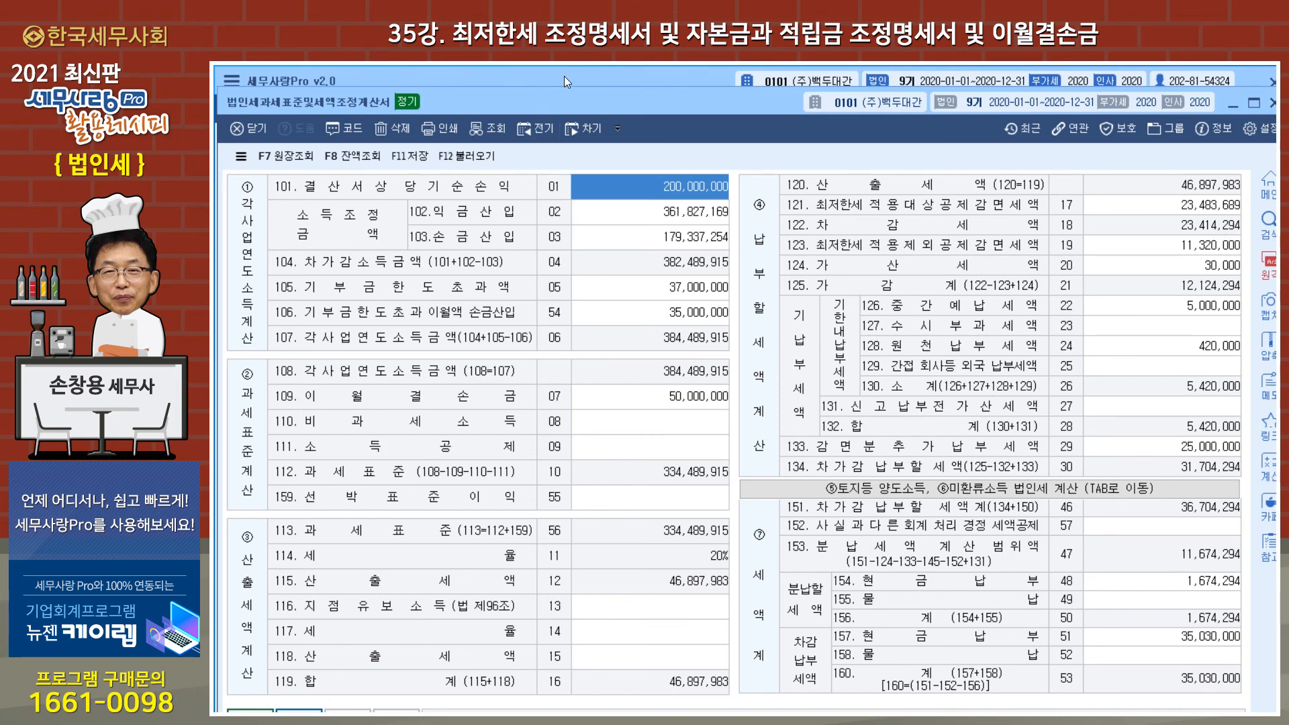
click(409, 156)
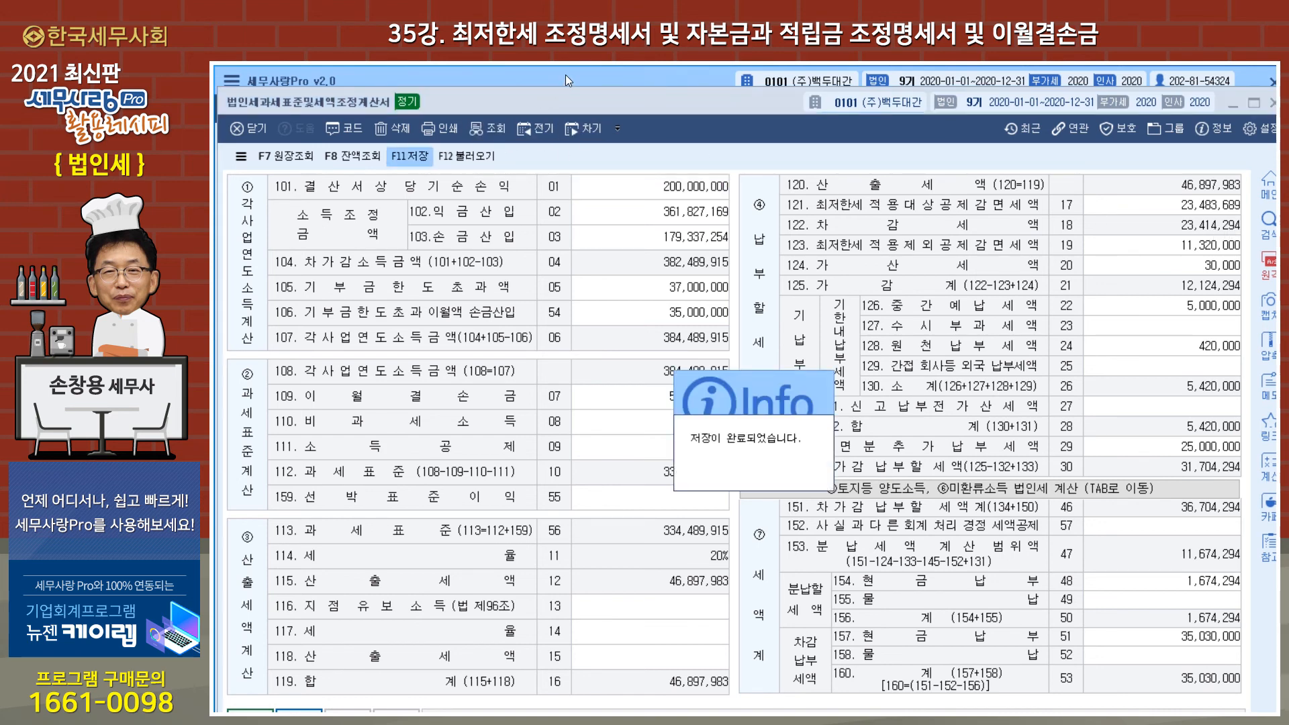
key(Escape)
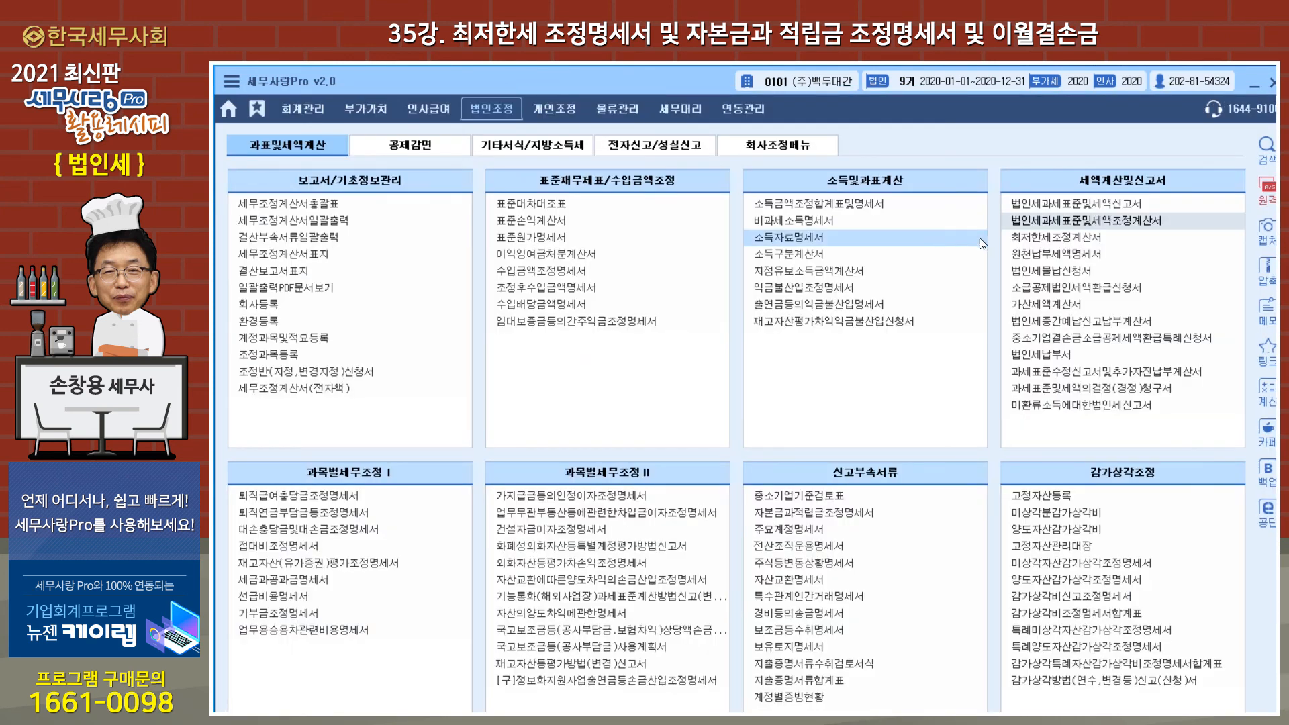
Open 최저한세조정계산서, compare its figures with 법인세과세표준및세액조정계산서 by arranging both forms, and close 최저한세조정계산서.
click(1041, 240)
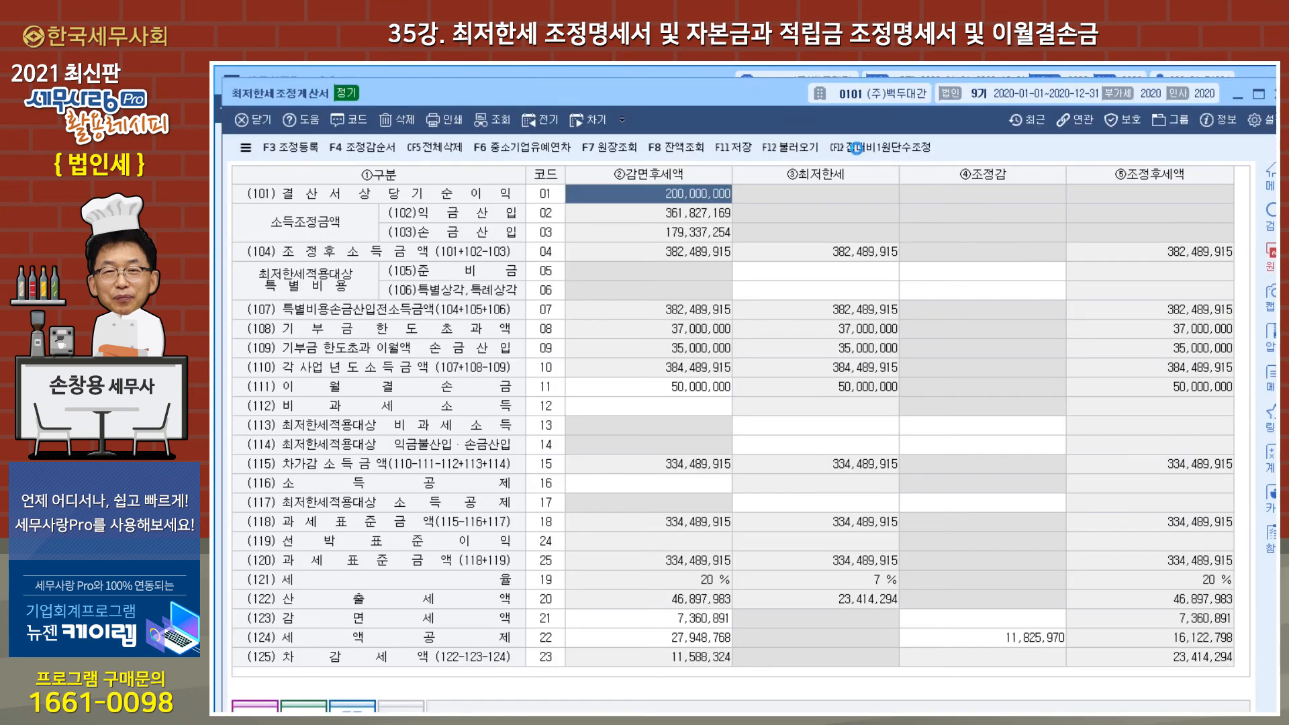
drag(742, 95, 733, 183)
drag(739, 171, 741, 199)
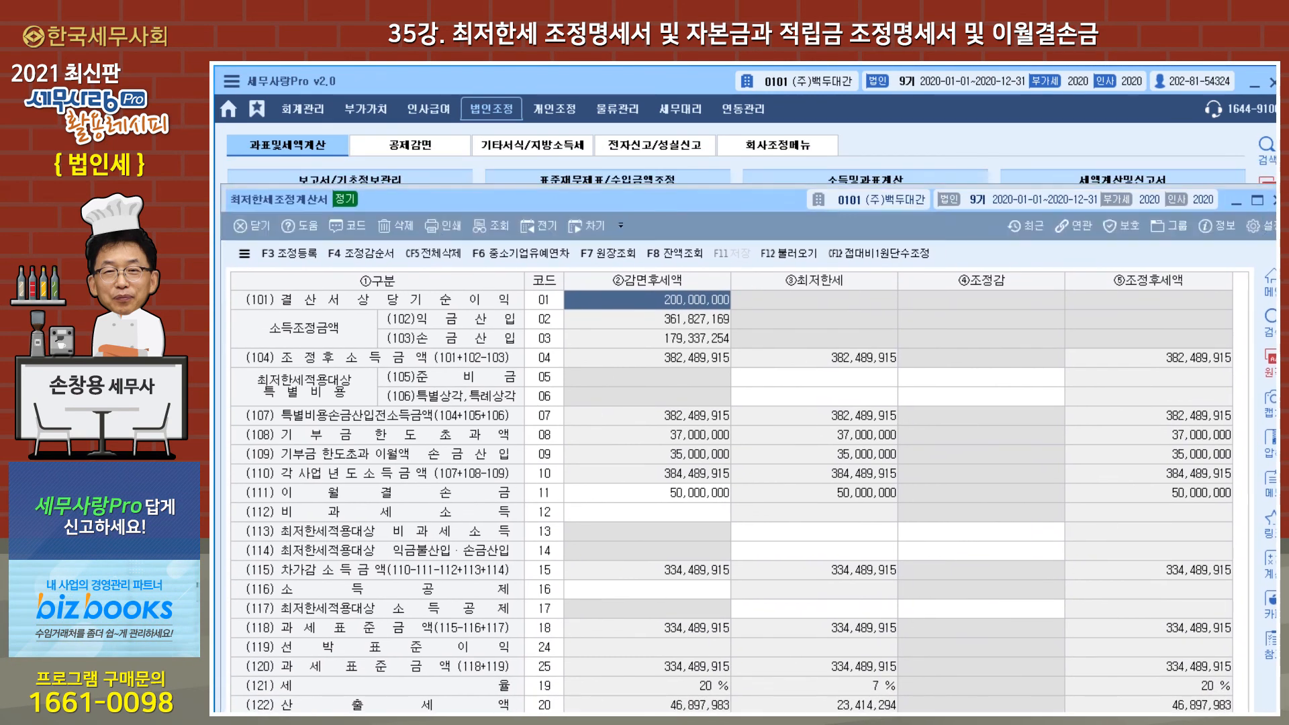
key(alt+Tab)
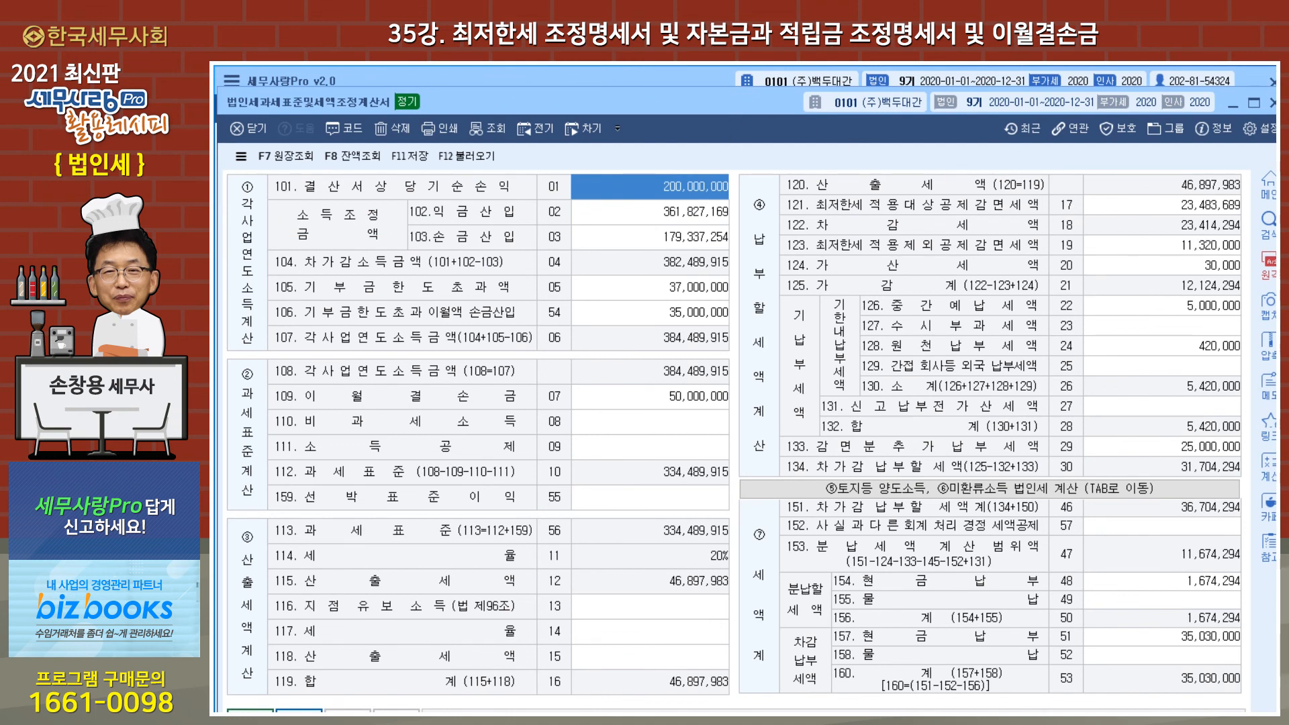
key(alt+Tab)
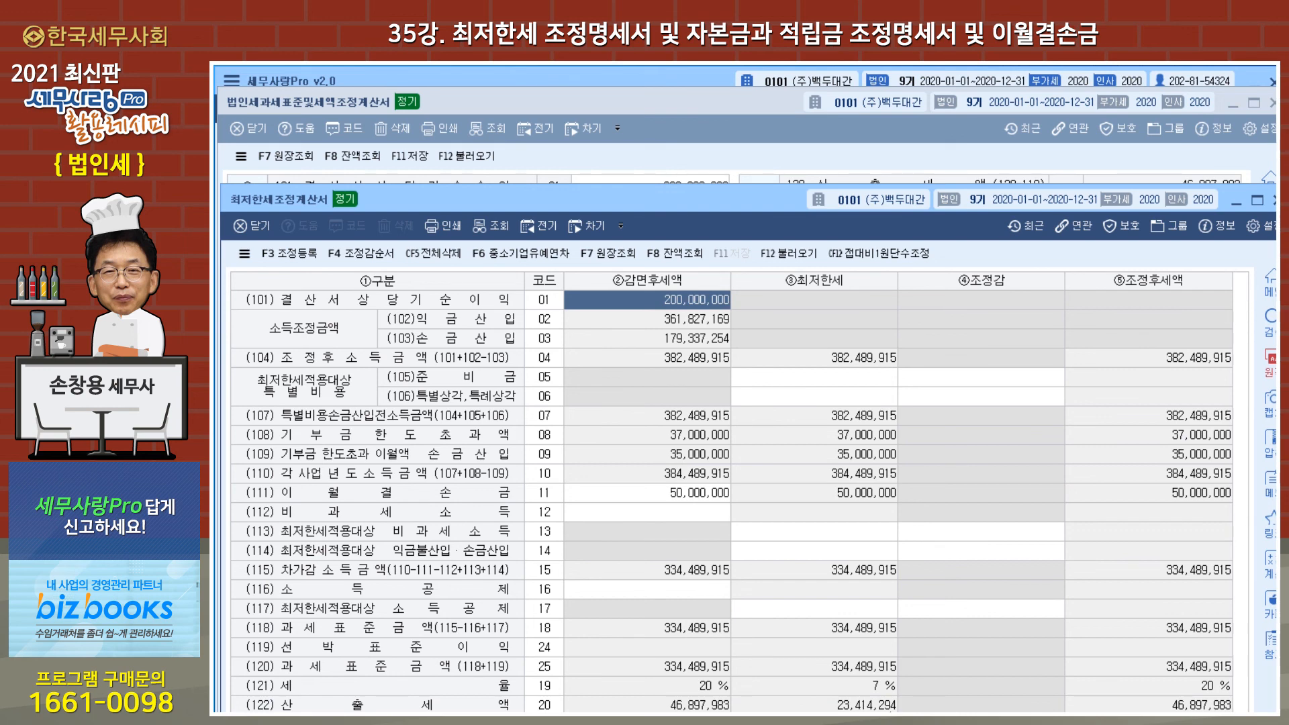
drag(732, 195, 730, 256)
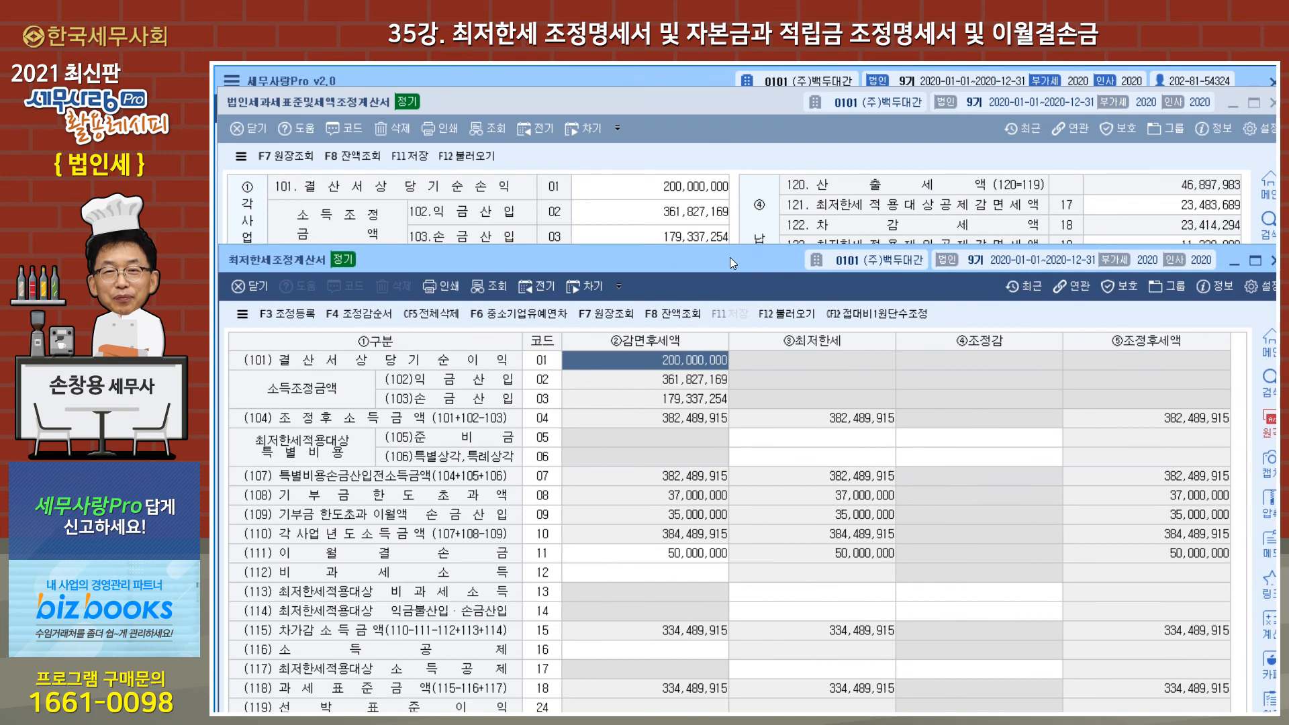
click(1272, 260)
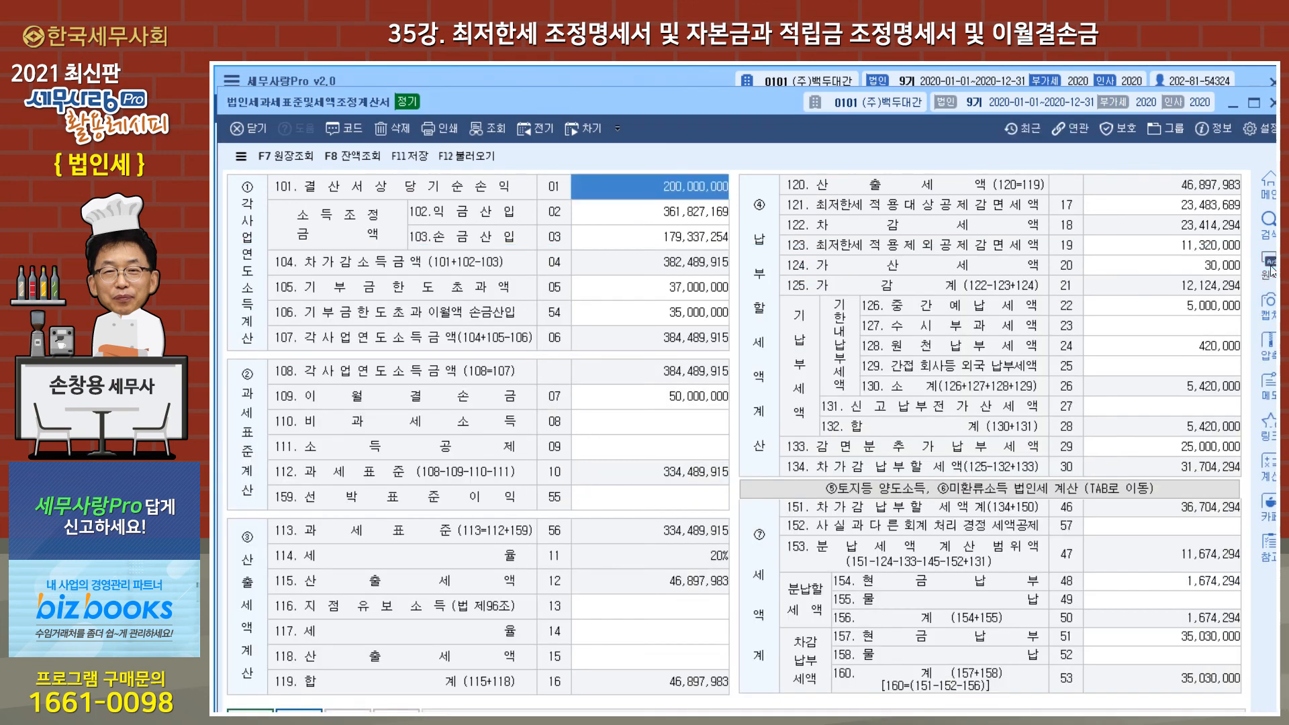